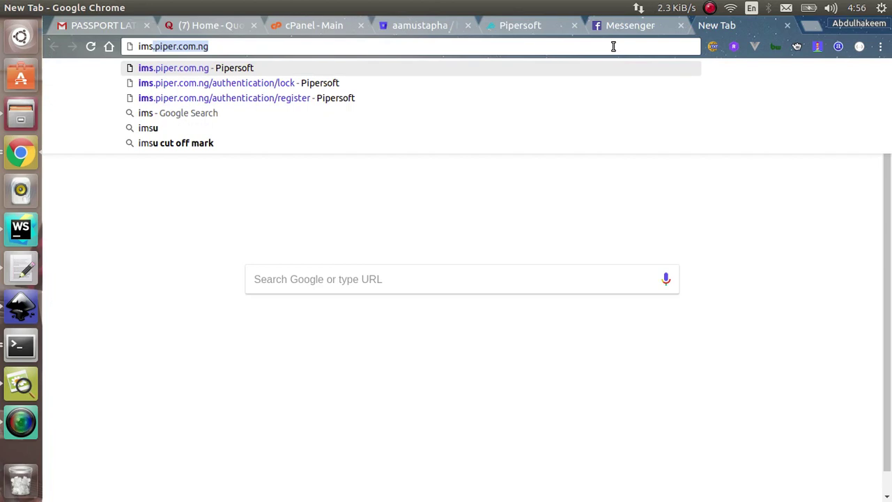
Open the online Pipersoft login page, then sign in on the local Pipersoft tab with the quick-login password.
key(Return)
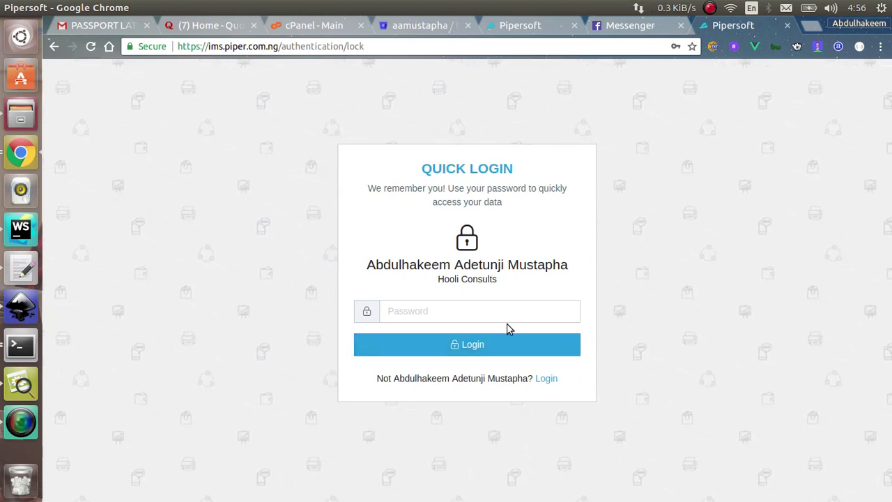
click(547, 379)
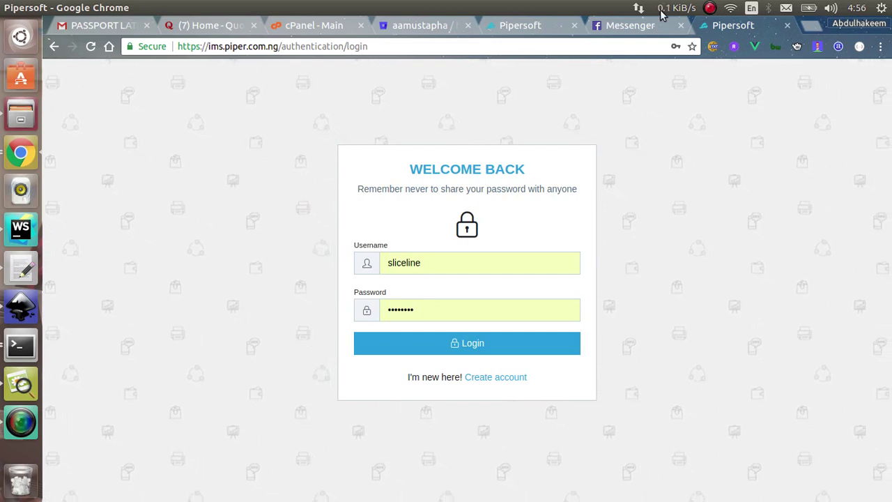
click(561, 23)
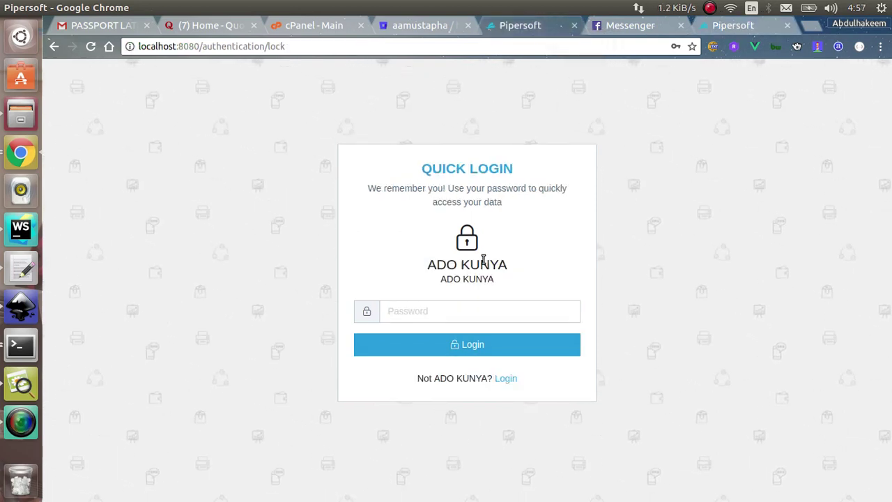
click(468, 313)
text(•••••••••)
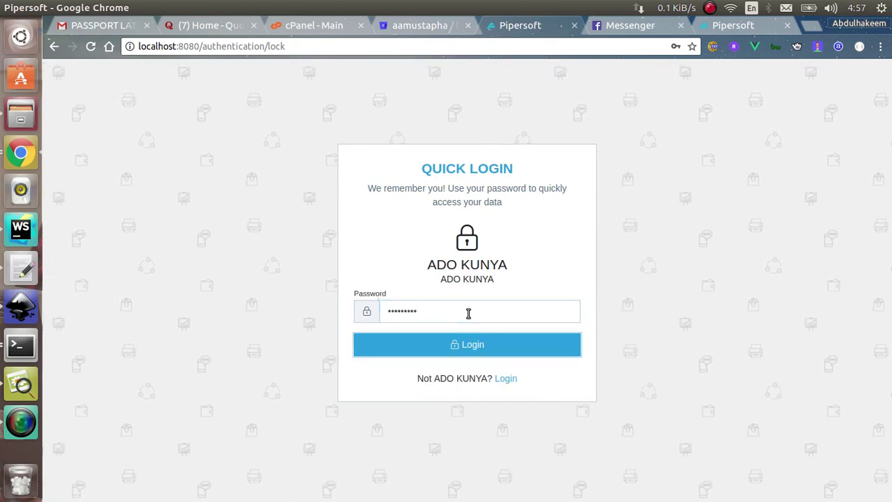
key(Return)
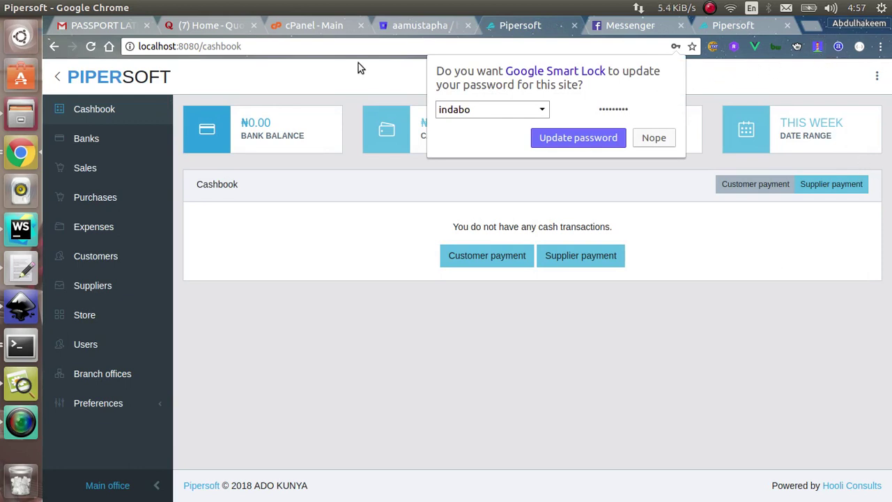
Trim the page address to localhost:8080, load it, and move to the other Pipersoft tab.
click(350, 46)
click(350, 46)
key(ctrl+BackSpace)
key(Return)
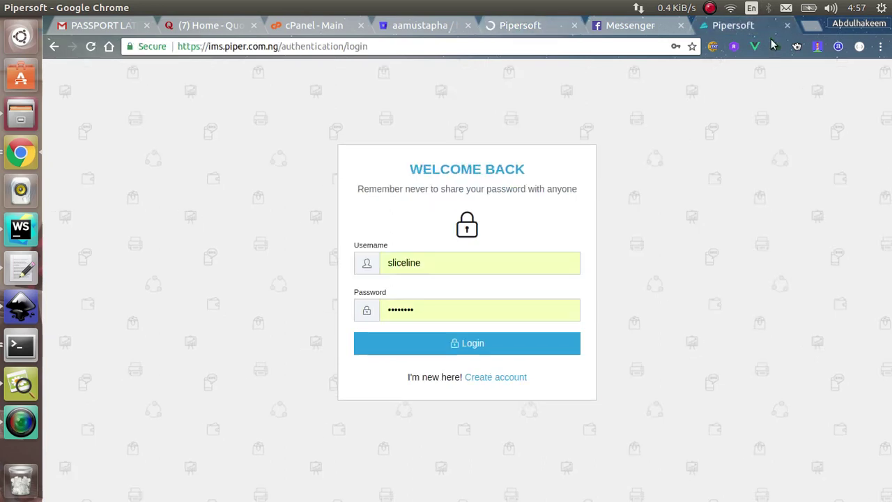
click(527, 31)
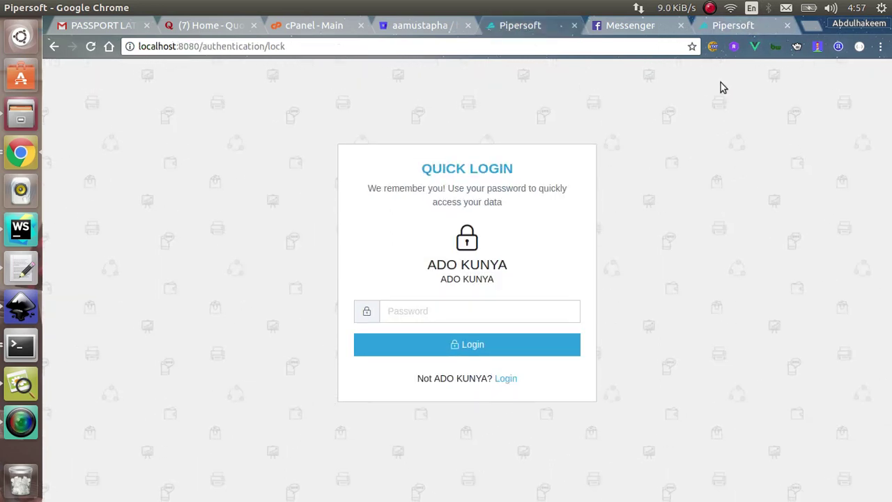
Add a 'Pipersoft' desktop shortcut from Chrome's Add to desktop, set to open as a window.
click(880, 46)
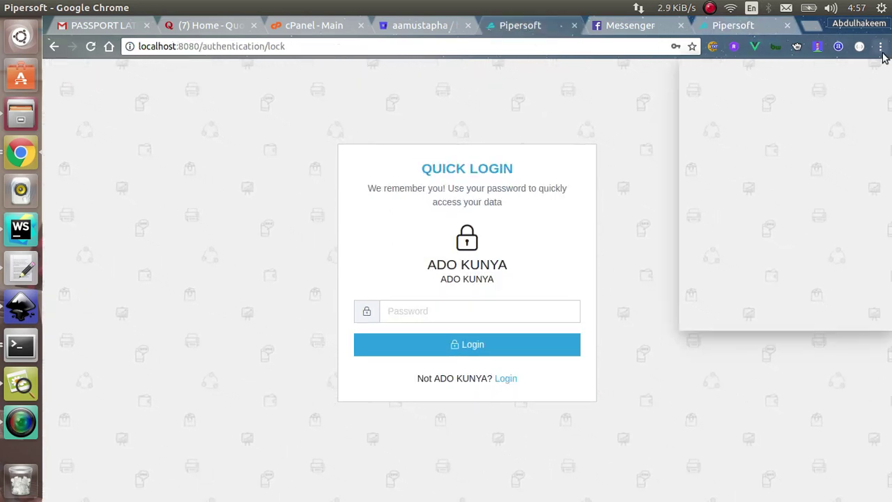
mouse_move(724, 240)
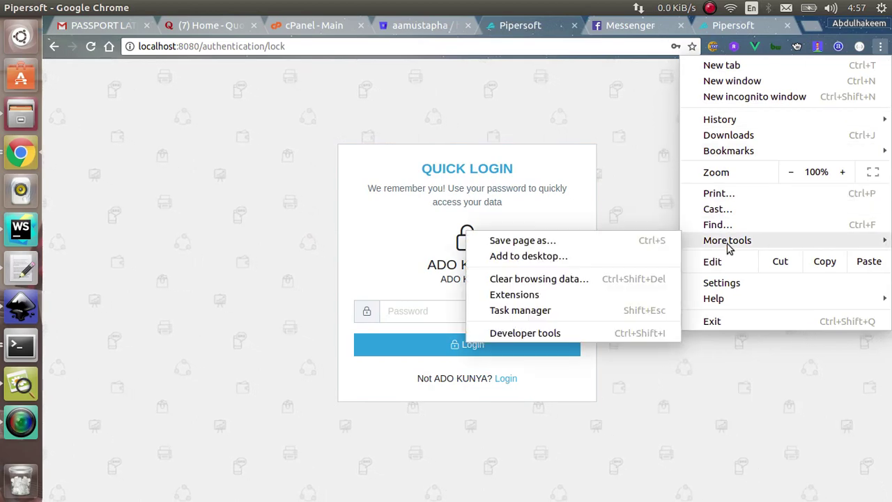
click(557, 256)
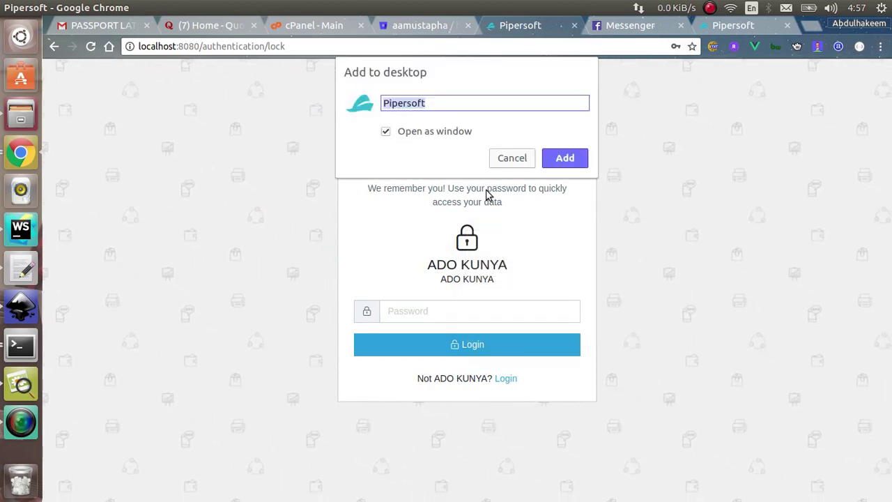
click(561, 159)
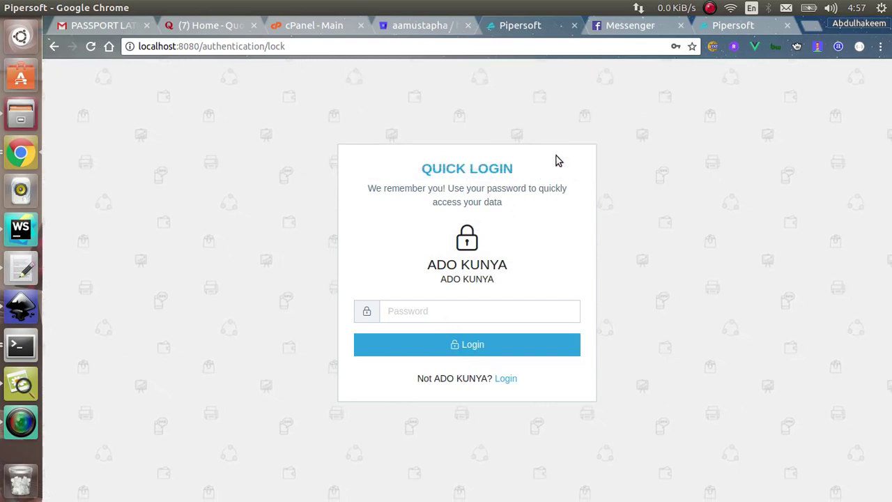
key(alt+Tab)
key(alt+Tab)
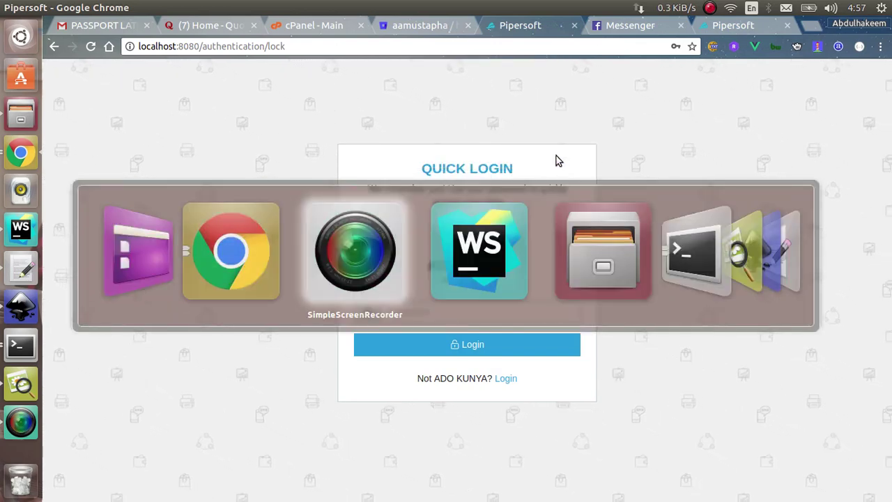
key(alt+shift+Tab)
key(alt+shift+Tab)
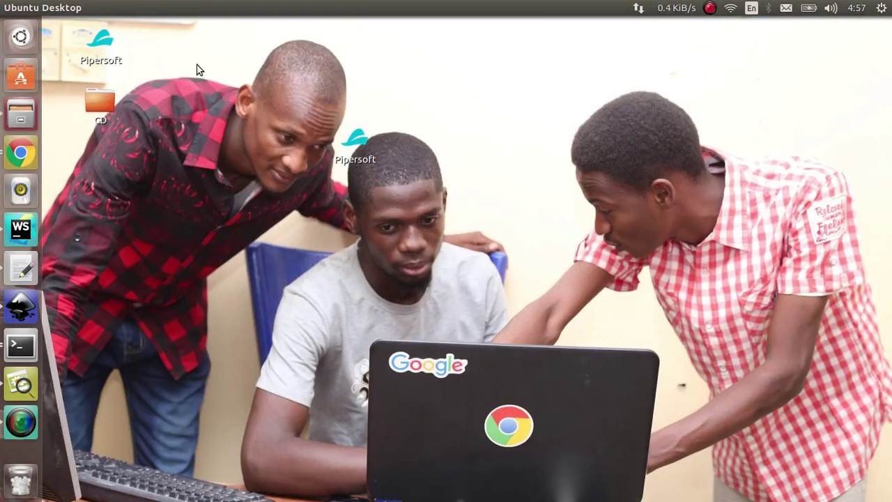
Launch Pipersoft from its desktop shortcut, maximize the window, and enter the quick-login password.
double_click(351, 143)
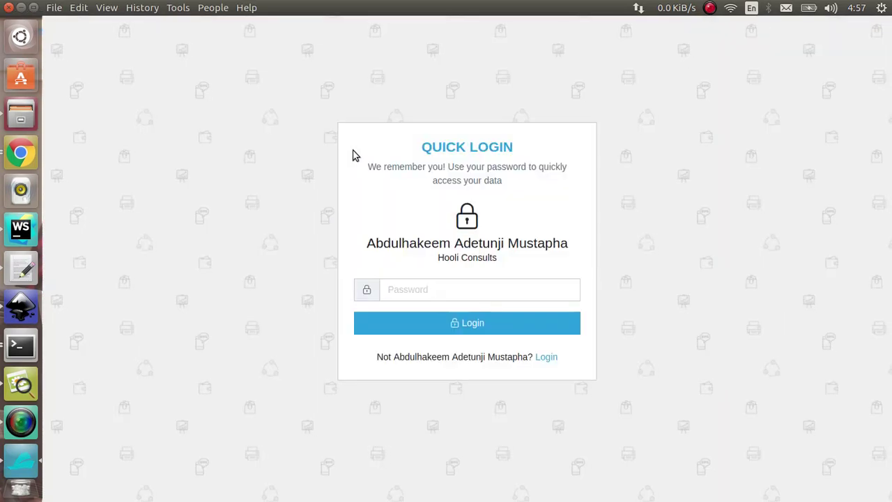
key(super+d)
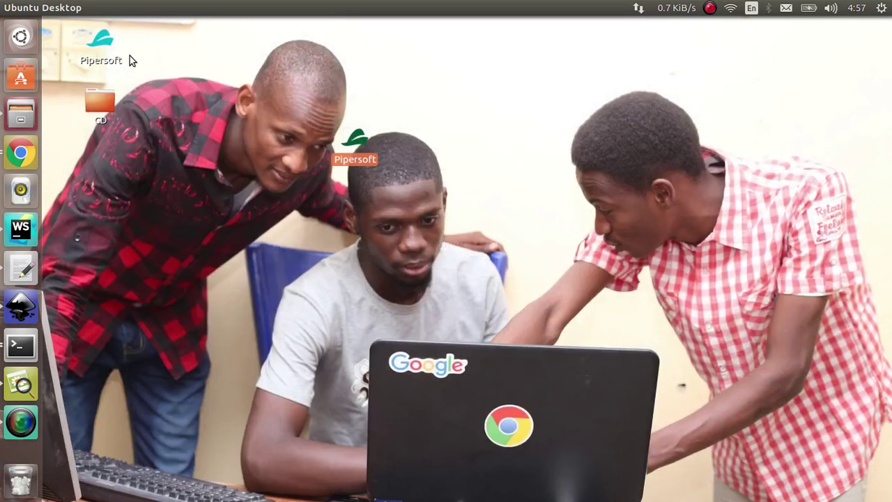
double_click(87, 36)
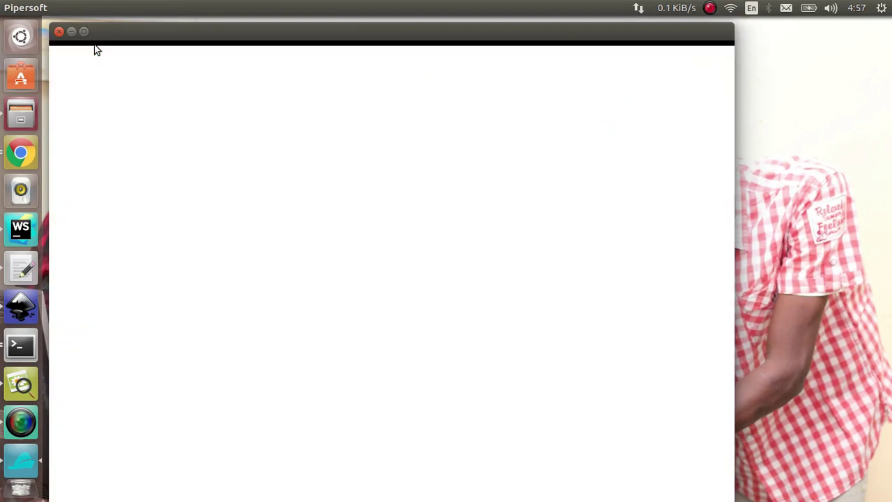
drag(297, 35, 306, 2)
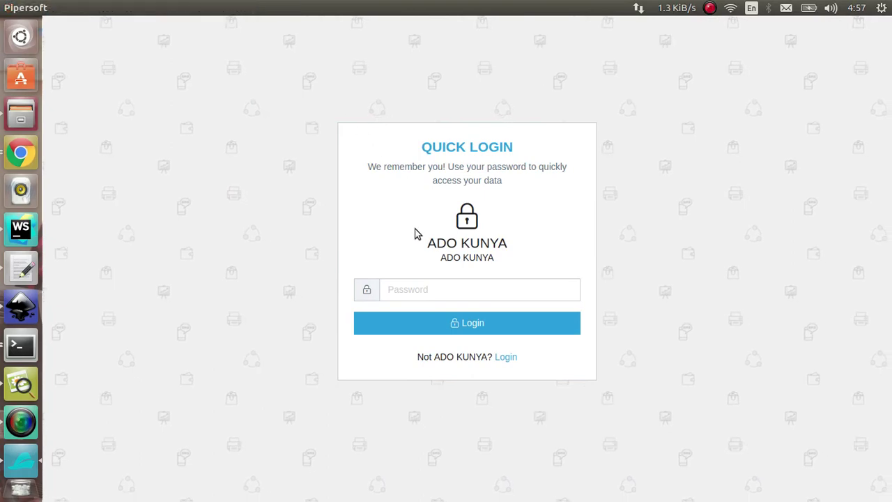
click(415, 285)
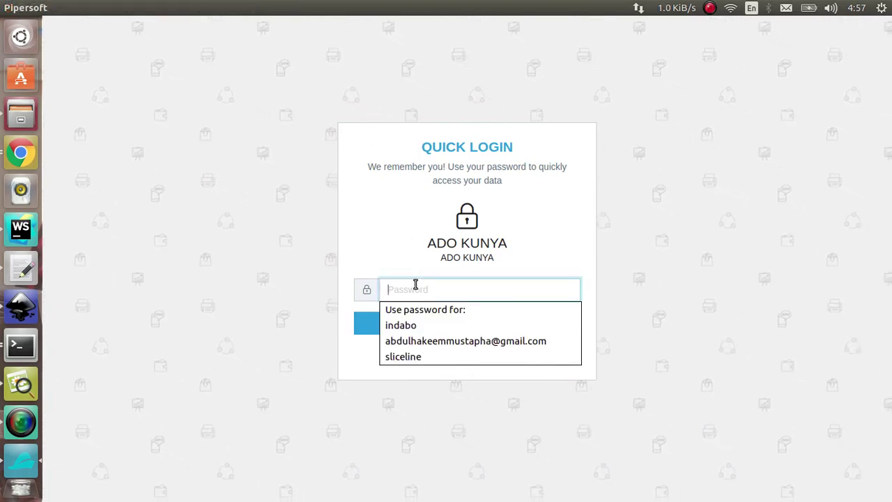
key(alt+Tab)
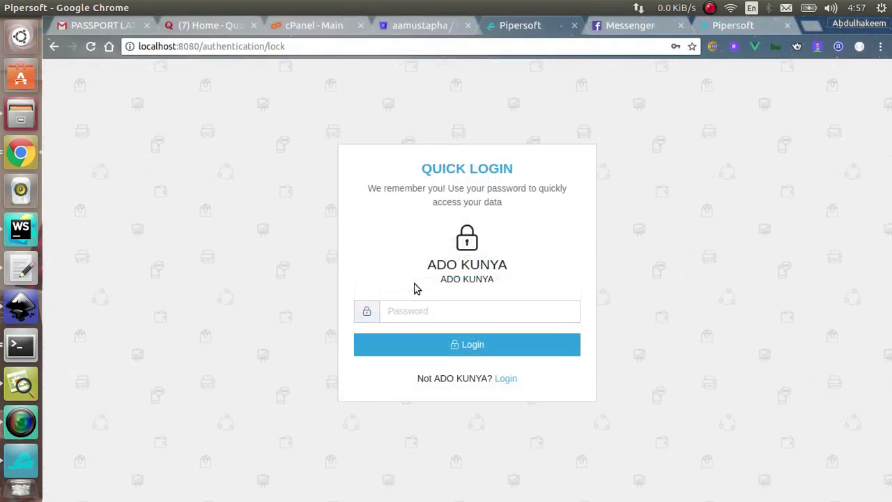
key(alt+Tab)
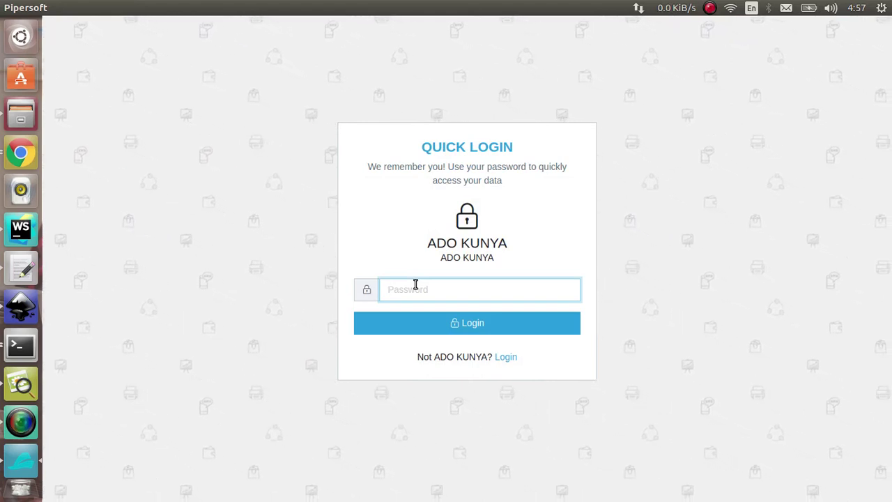
text(*********)
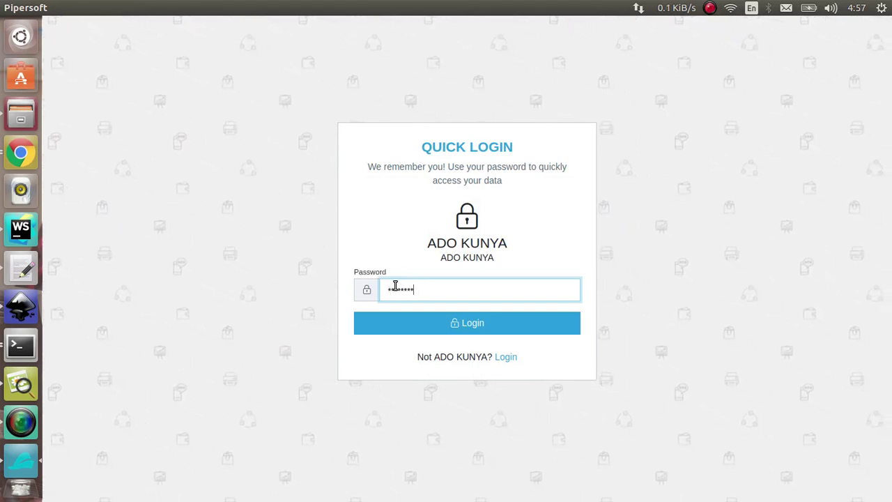
key(Tab)
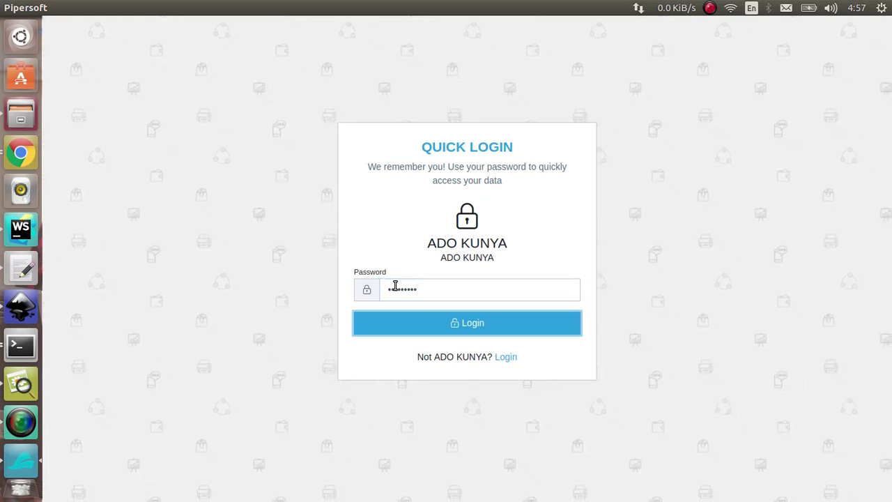
click(441, 307)
Log in without updating the saved password, then view the Bank accounts, Sales, Purchases and Expenses pages.
click(441, 327)
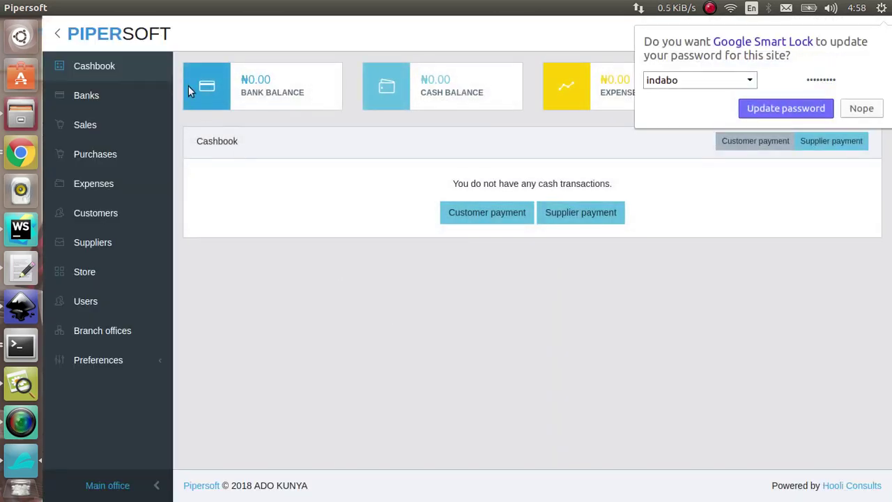
click(860, 108)
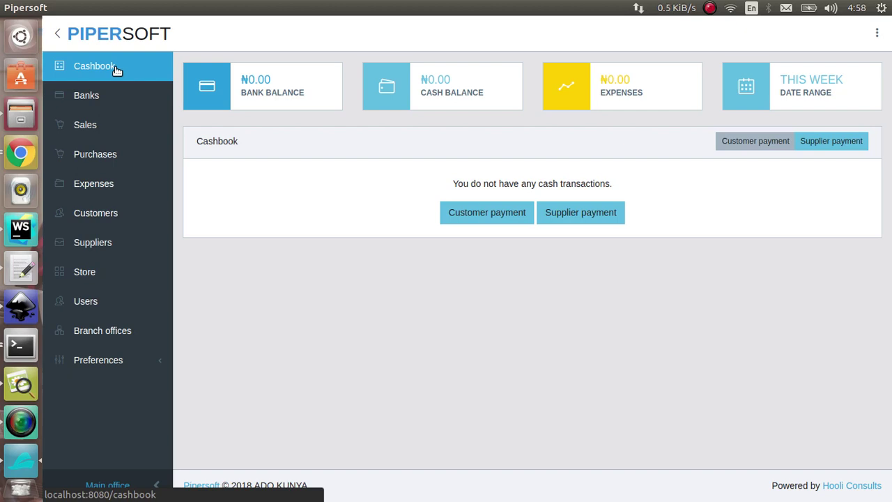
click(115, 99)
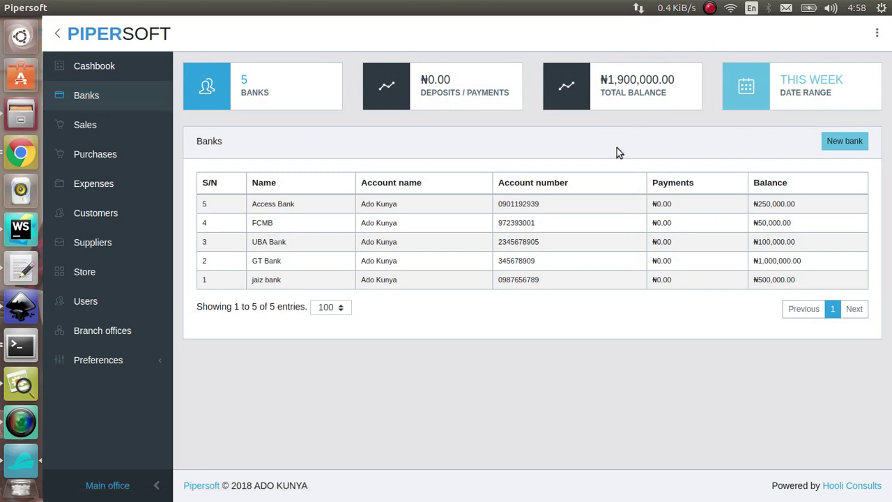
click(112, 126)
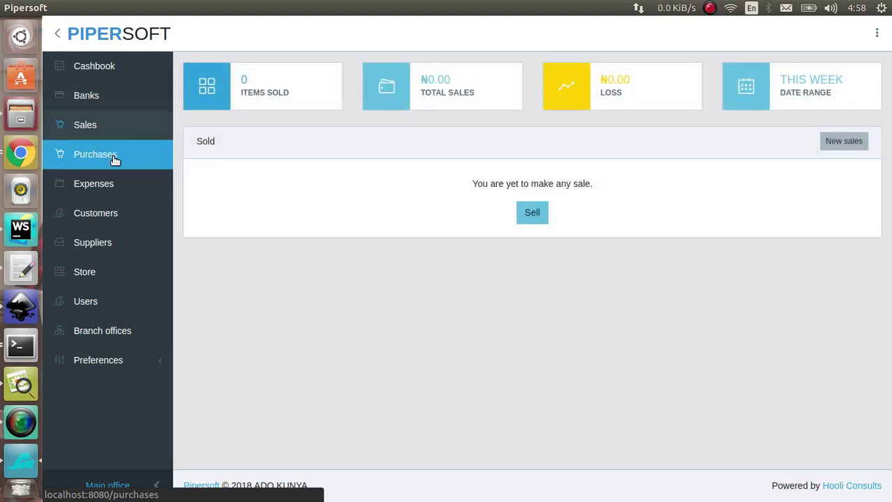
click(115, 156)
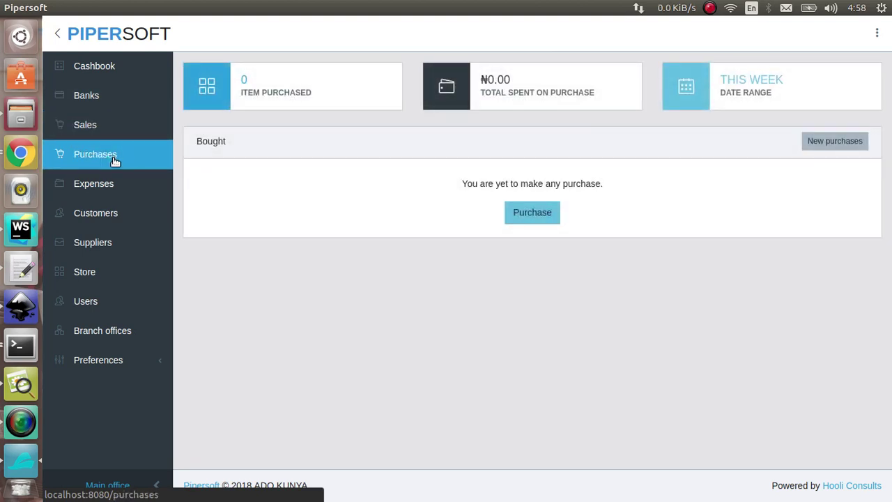
click(116, 194)
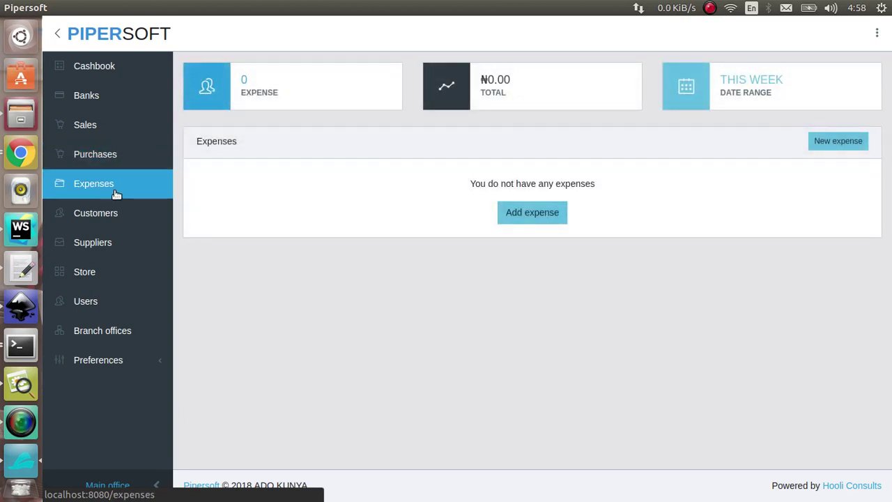
Browse Customers, Suppliers, Store summary, Users and Branch offices, then expand Preferences.
click(118, 212)
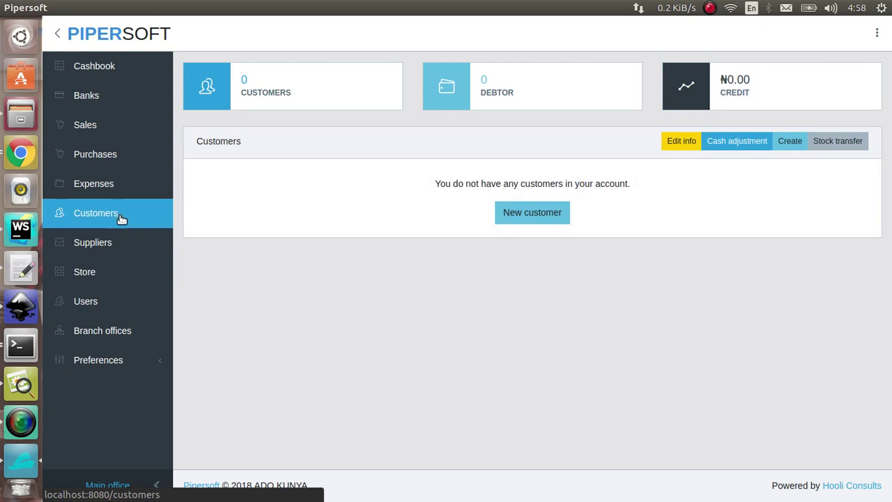
click(133, 238)
click(131, 275)
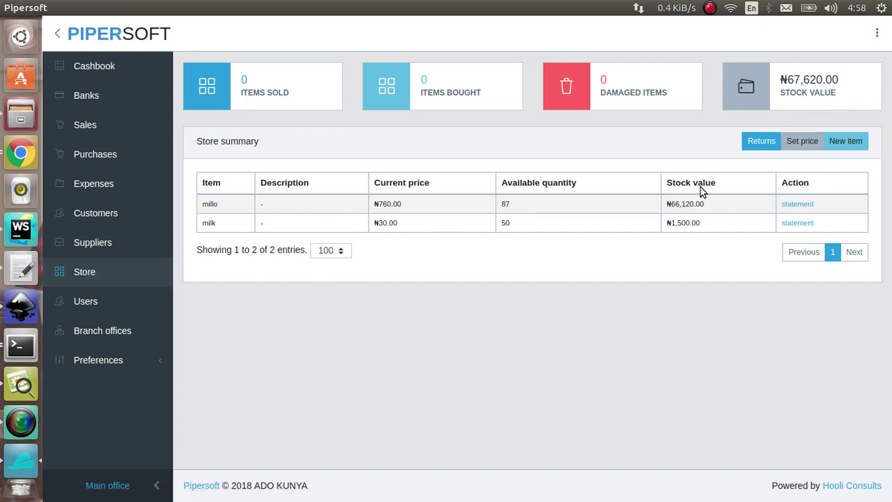
click(128, 314)
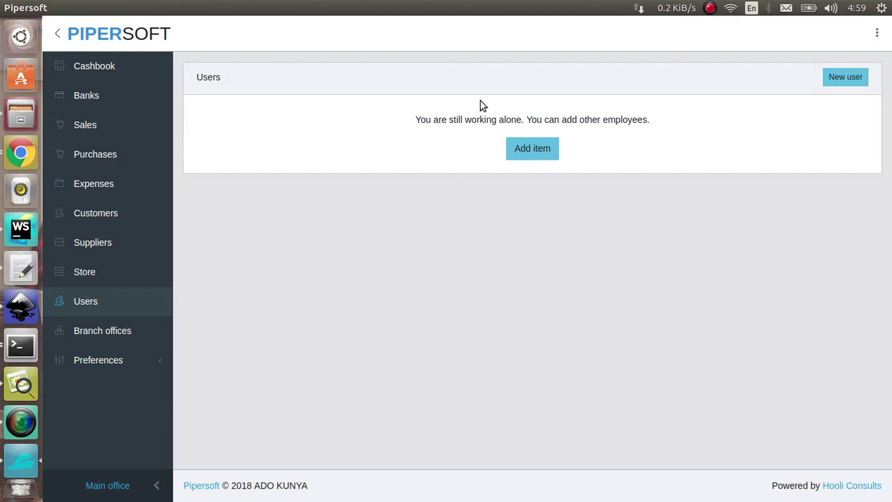
click(147, 334)
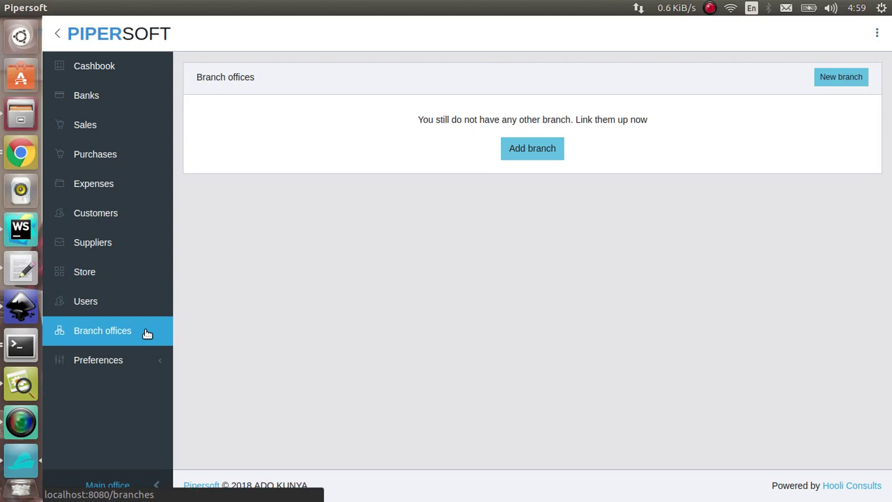
click(152, 375)
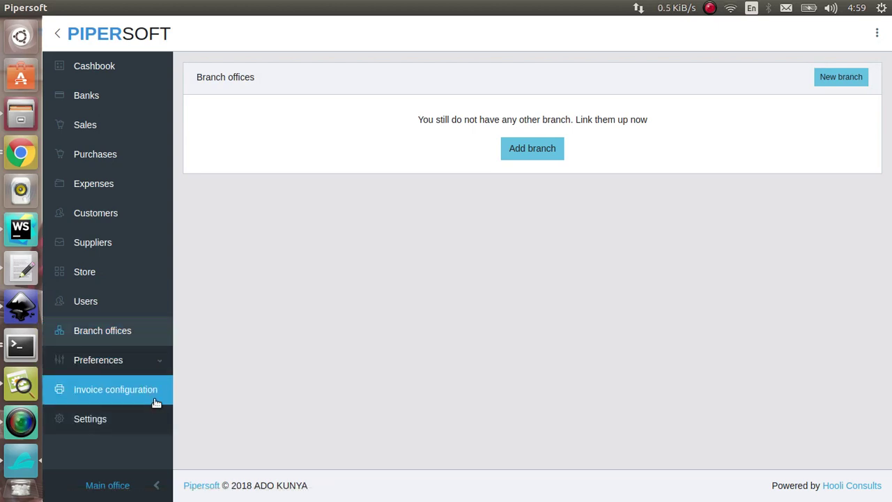
Open Settings under Preferences to see the general preferences and SMS configurations.
click(108, 421)
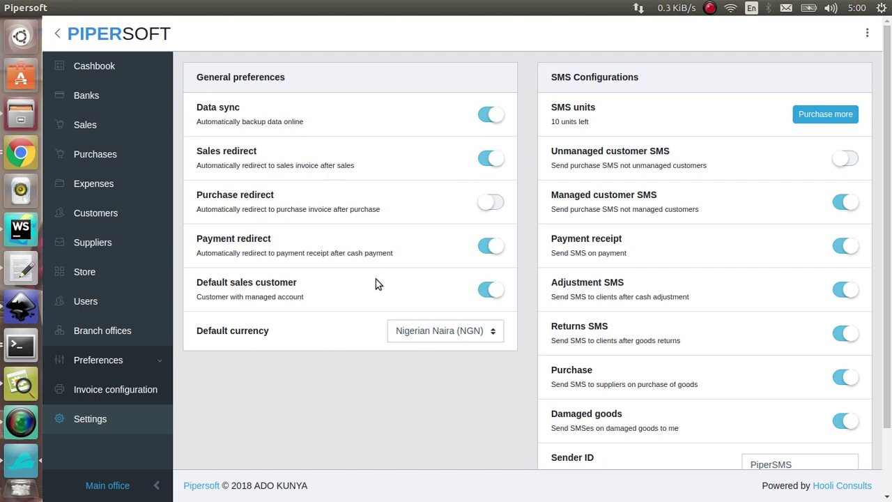
Keep Nigerian Naira as the default currency and replace the PiperSMS sender ID with a custom store name.
click(427, 340)
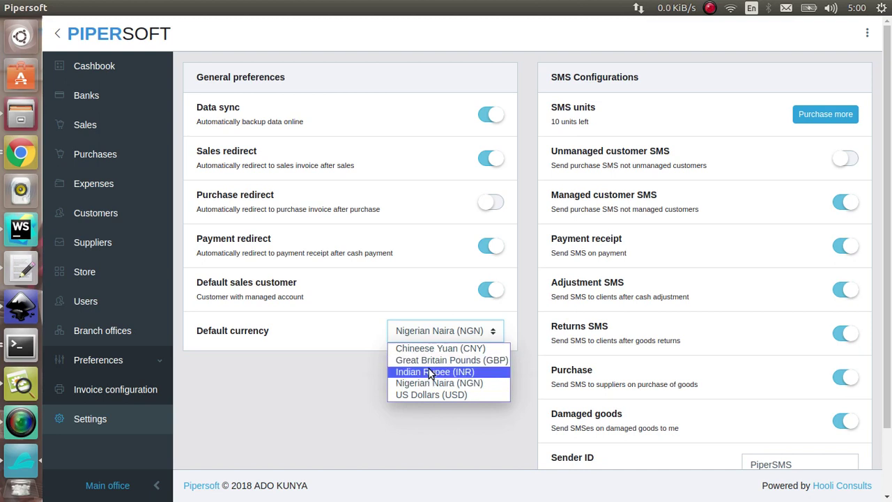
click(428, 408)
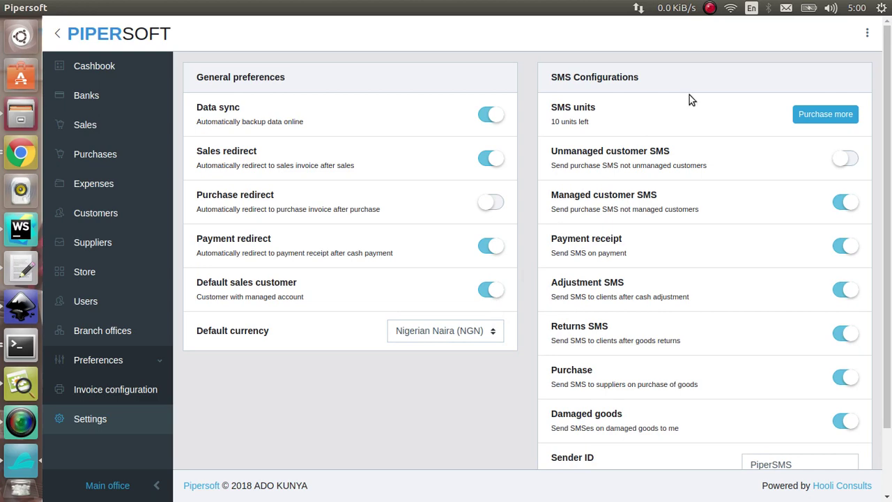
scroll(753, 124, down, 2)
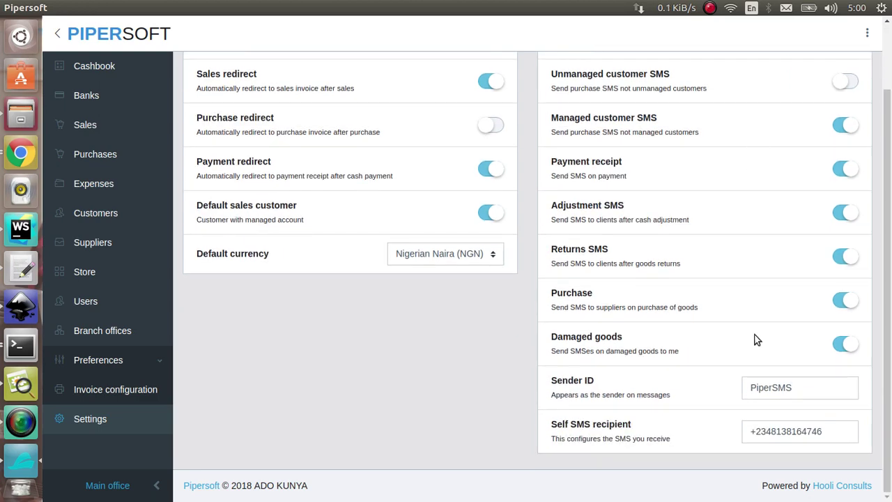
double_click(798, 388)
text(A)
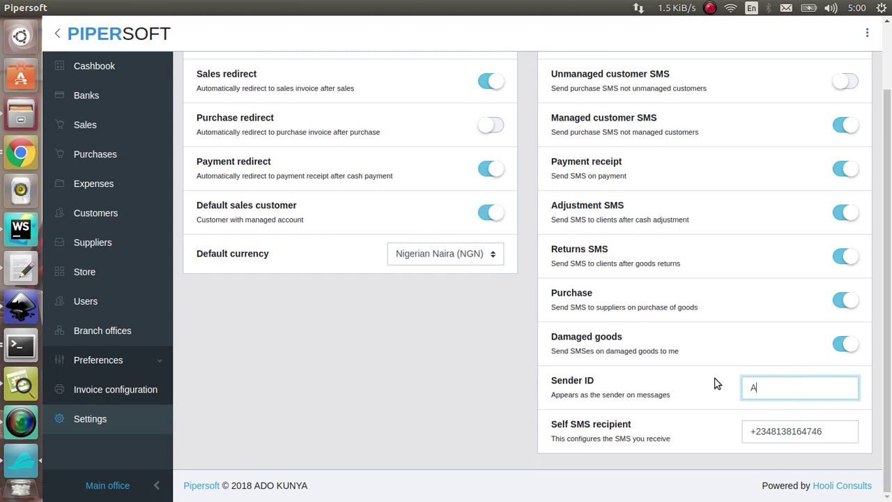
text(doKunyaSt)
Check the SMS recipient number and toggle Damaged goods SMS alerts off and back on.
drag(715, 379, 750, 416)
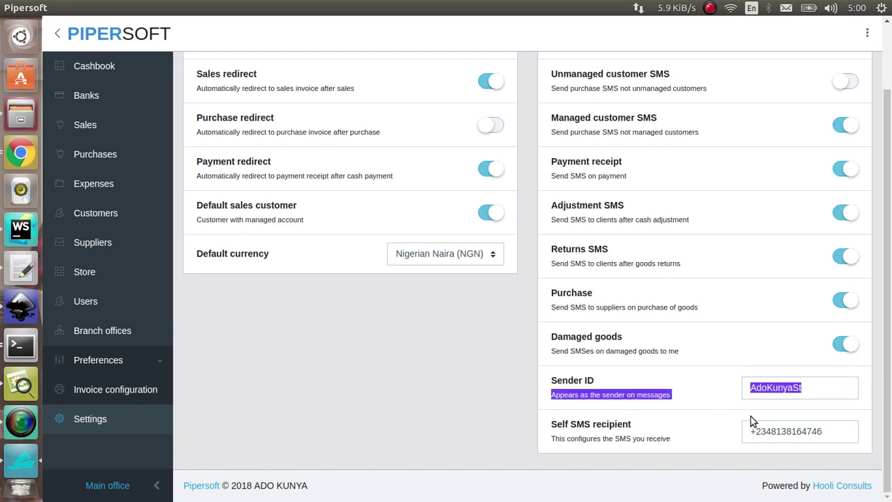
click(787, 430)
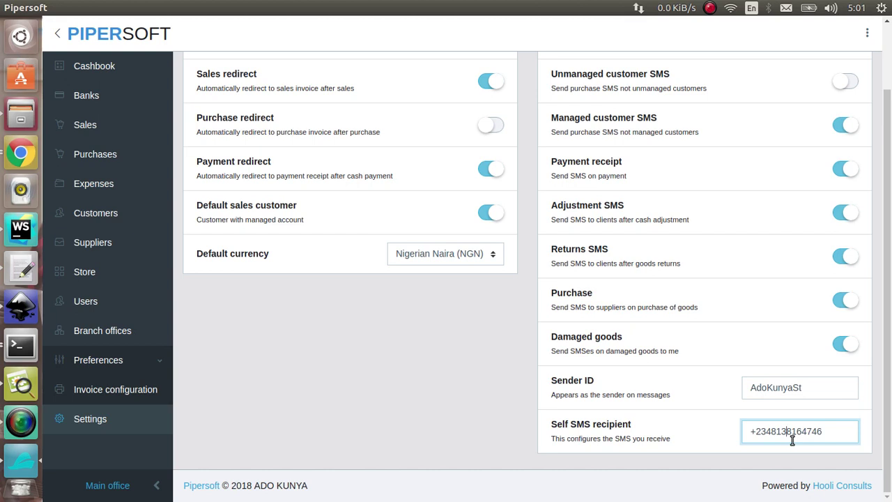
click(838, 347)
click(839, 346)
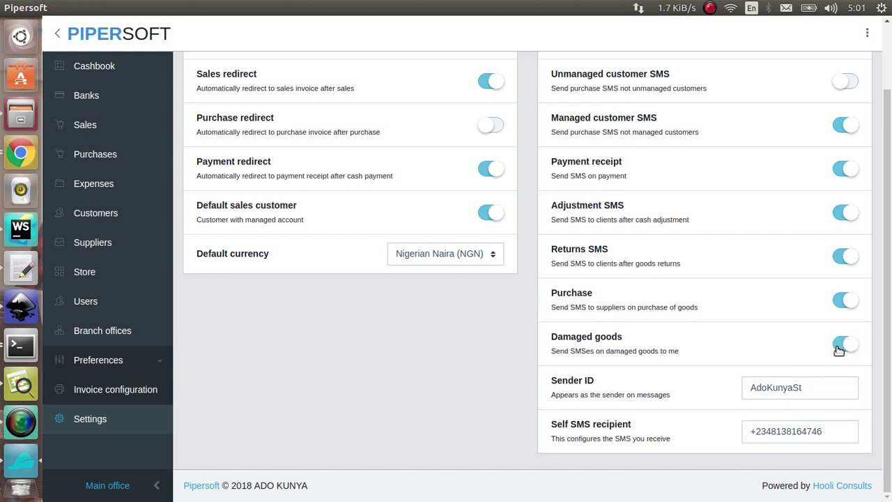
scroll(837, 349, up, 2)
scroll(838, 346, down, 2)
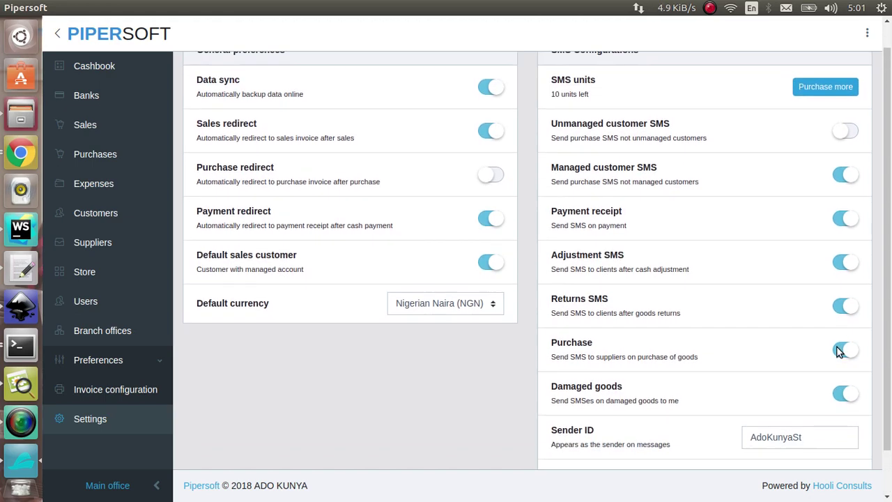
double_click(793, 391)
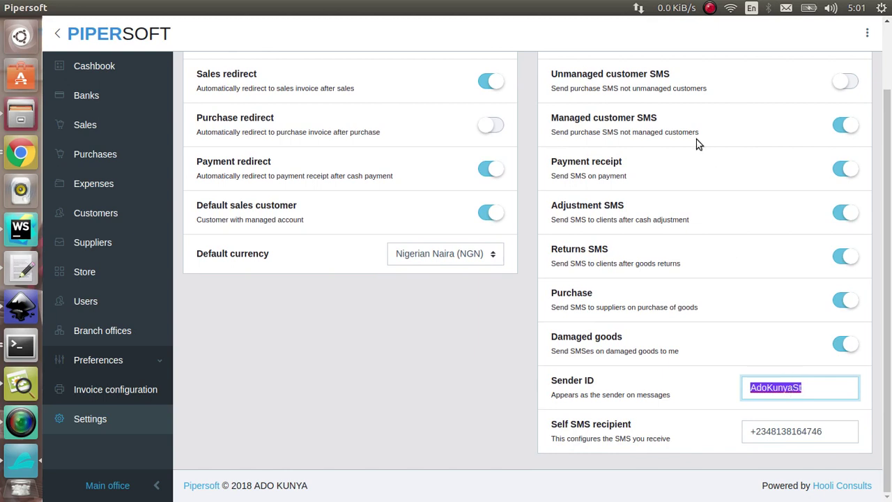
scroll(698, 143, up, 2)
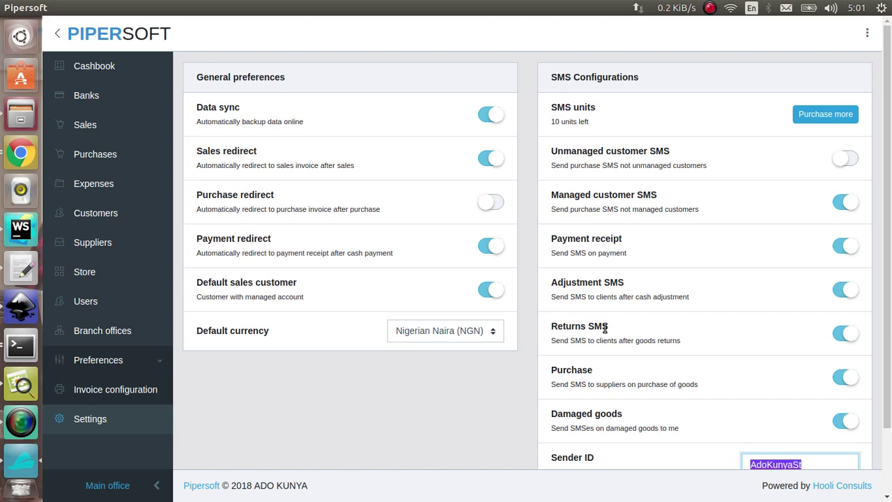
scroll(605, 328, down, 2)
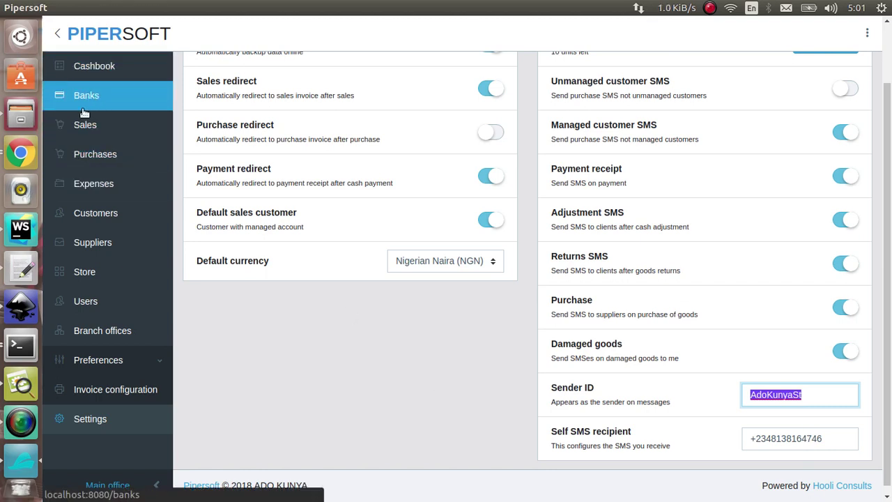
Fill in a new store item 'golden morn' priced 550 with a starting quantity of 127.
click(117, 275)
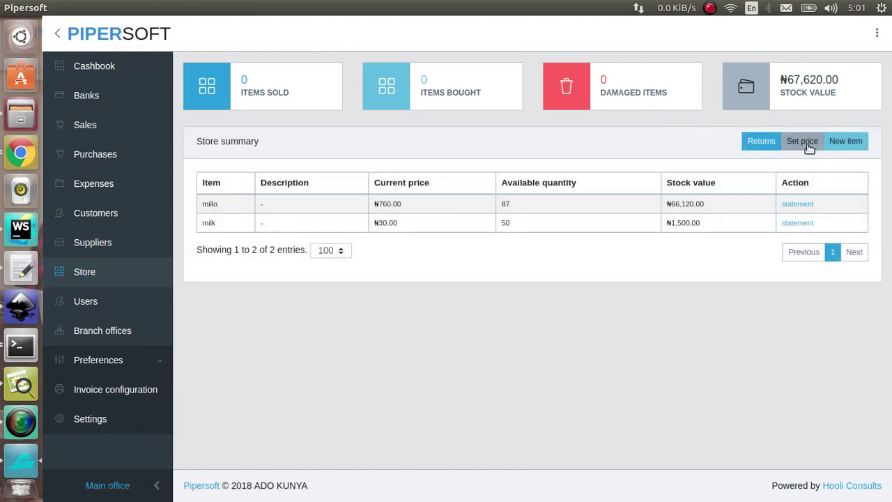
click(845, 142)
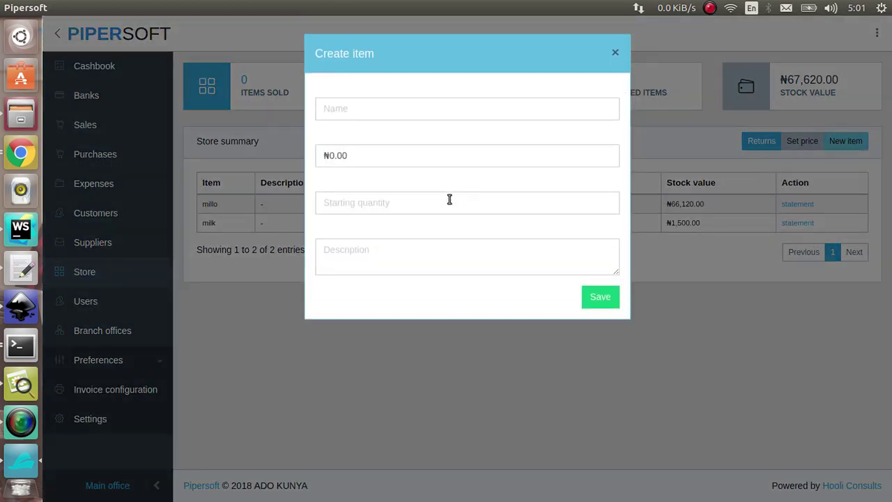
click(447, 113)
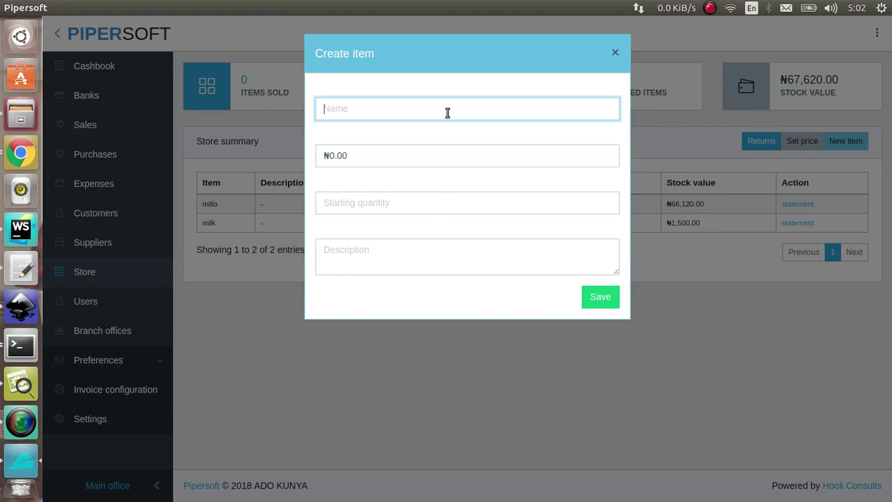
text(golden morn)
key(Tab)
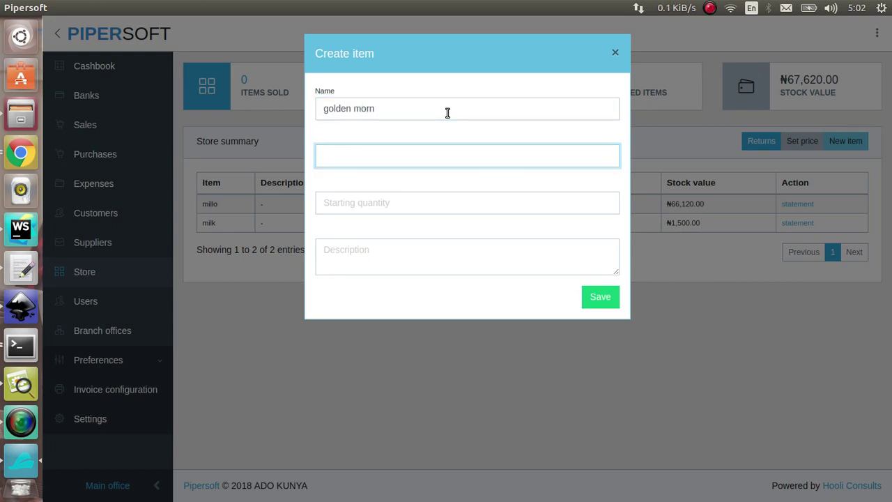
text(550)
key(Tab)
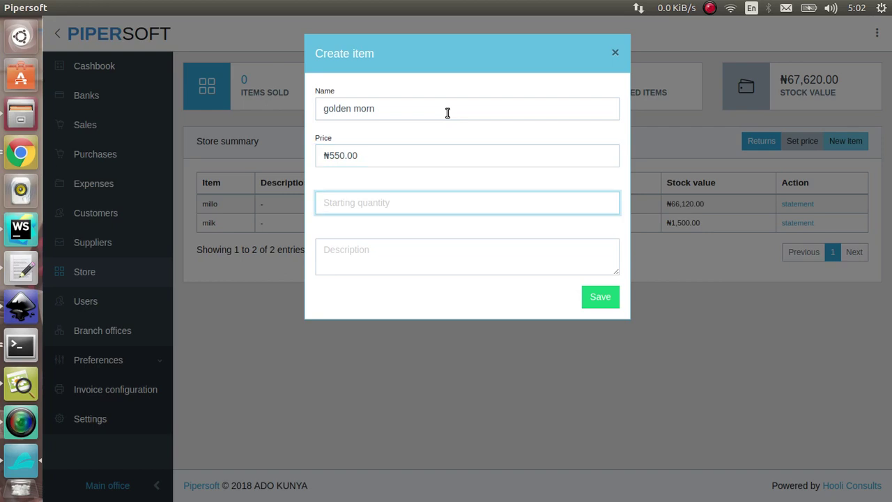
text(1)
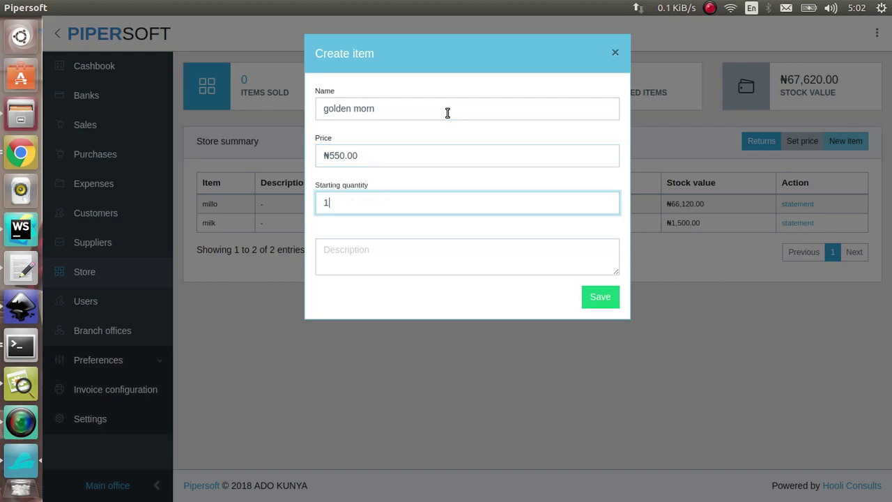
text(27)
key(Tab)
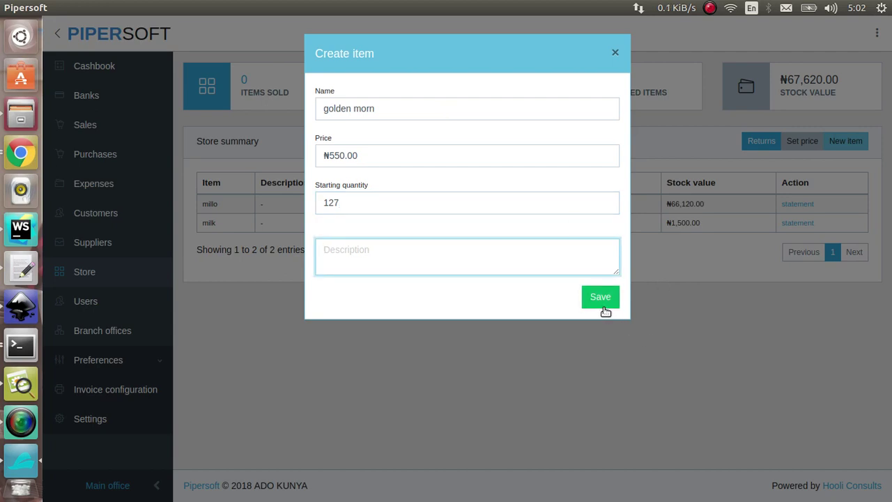
text(d)
key(BackSpace)
Save golden morn, review millo's transaction statement, then visit the Purchases and Sales pages.
click(603, 305)
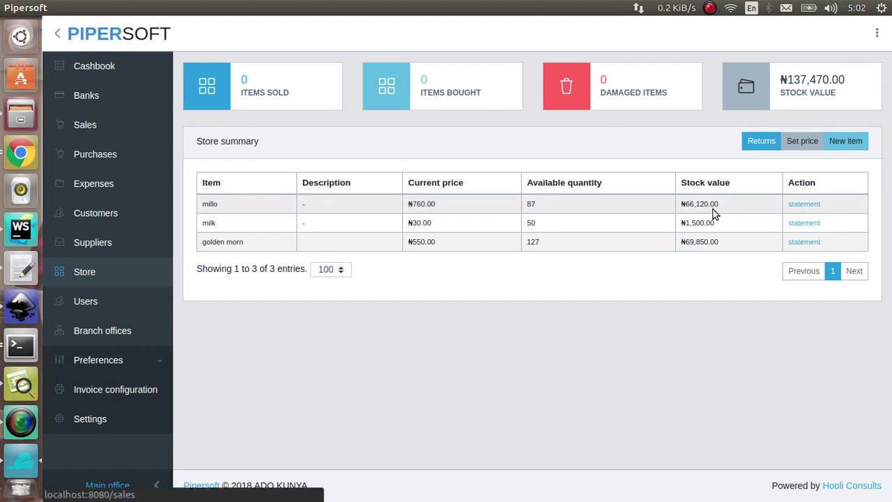
click(808, 204)
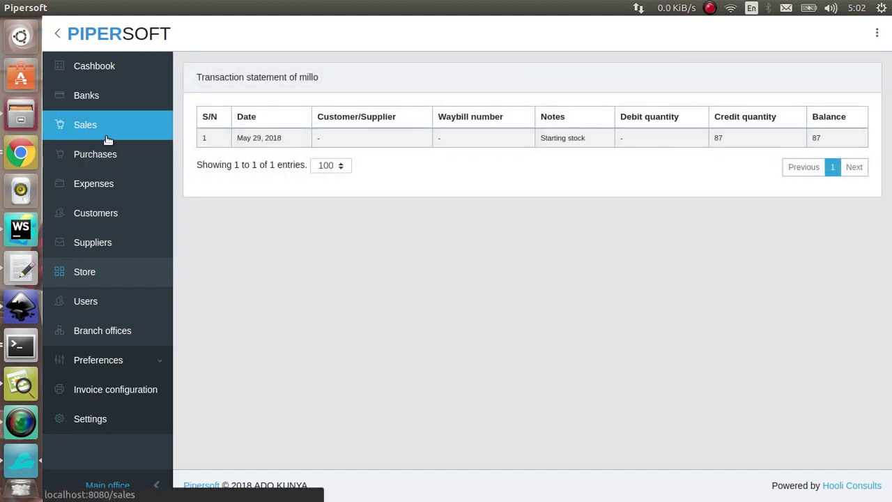
click(118, 155)
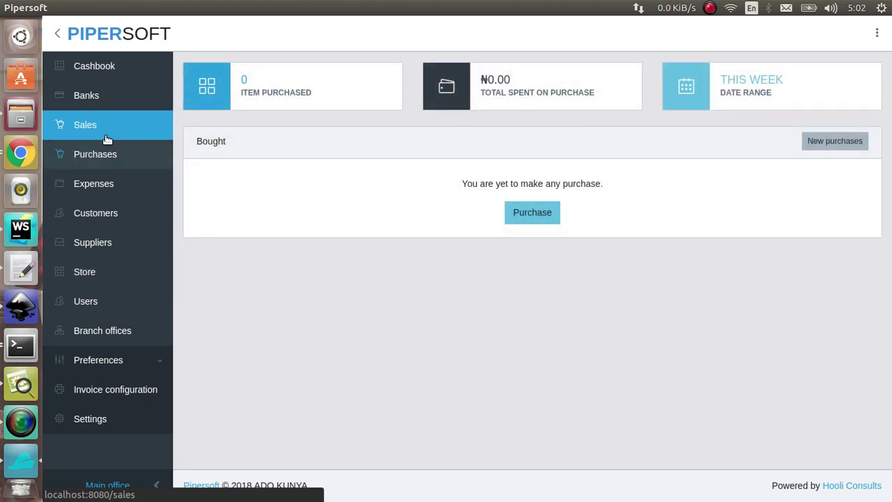
click(107, 139)
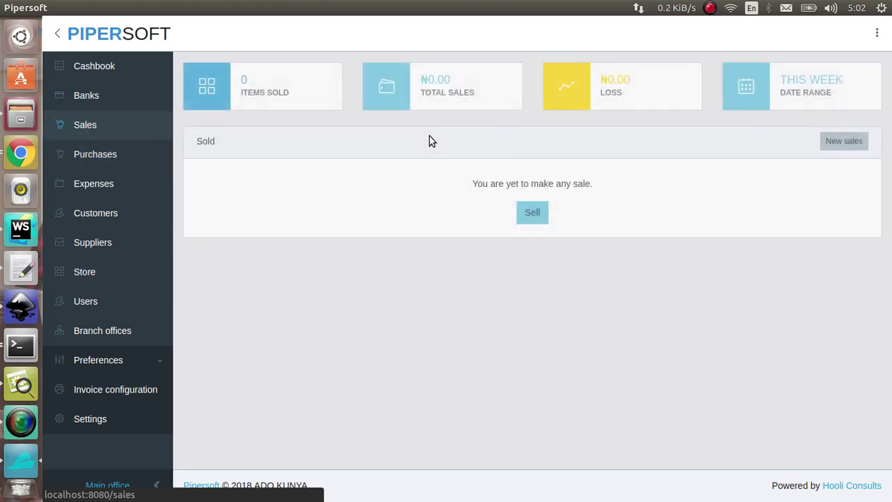
Begin a new sale, then go to Customers and discard an empty new-customer form.
click(836, 143)
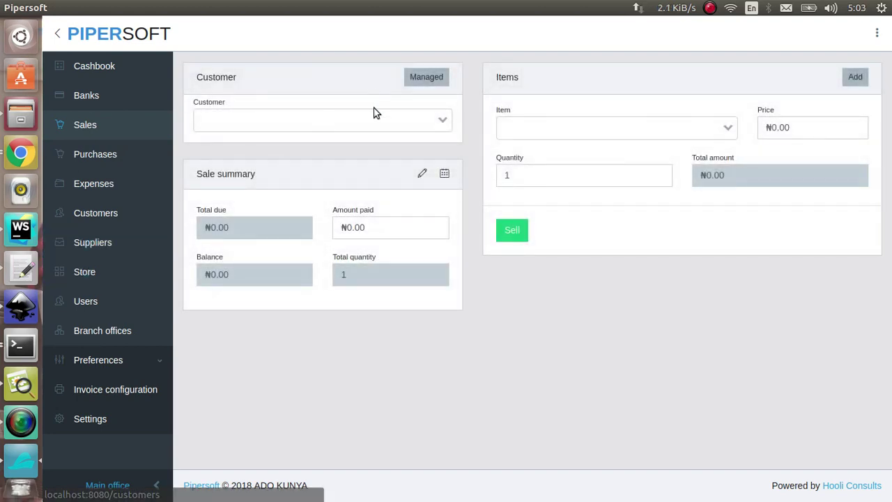
click(374, 116)
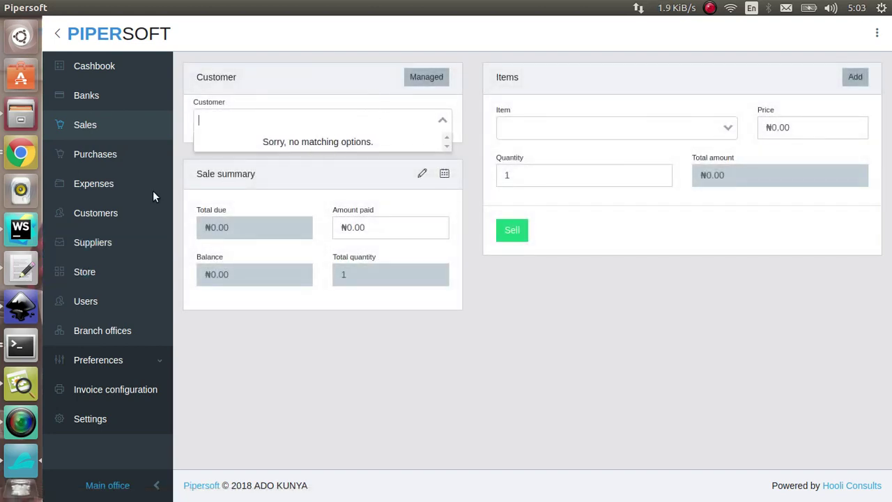
click(130, 219)
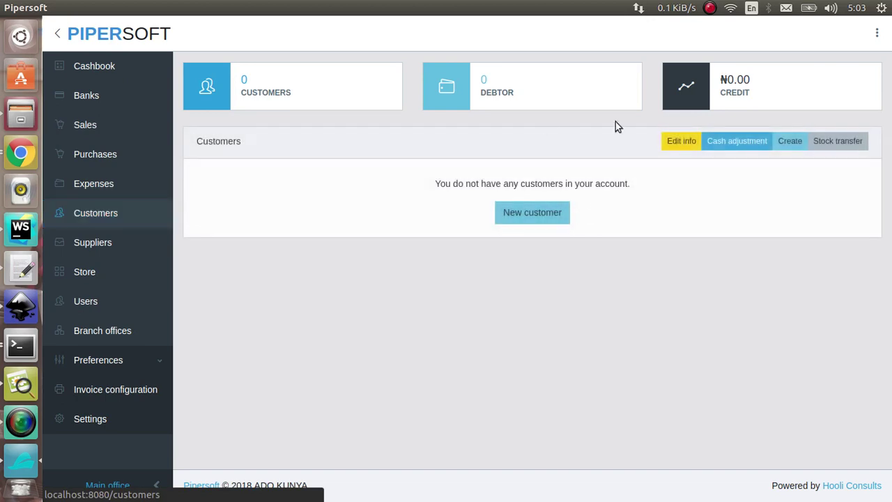
click(547, 216)
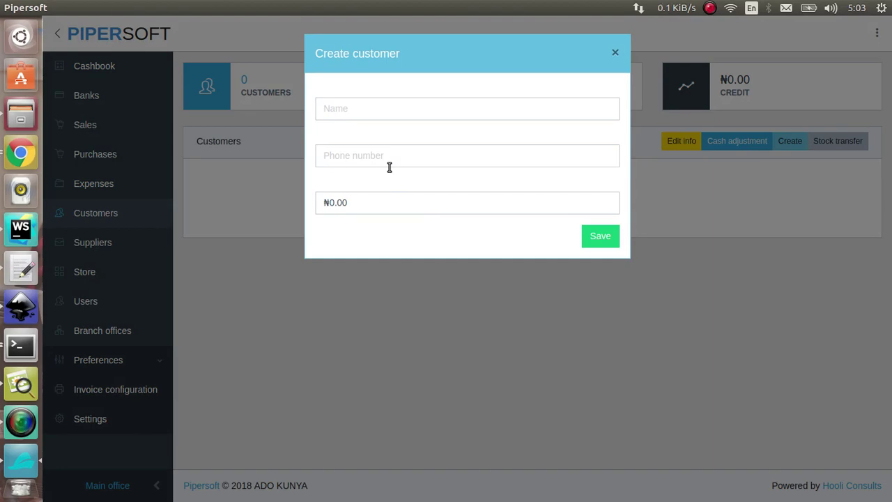
click(199, 119)
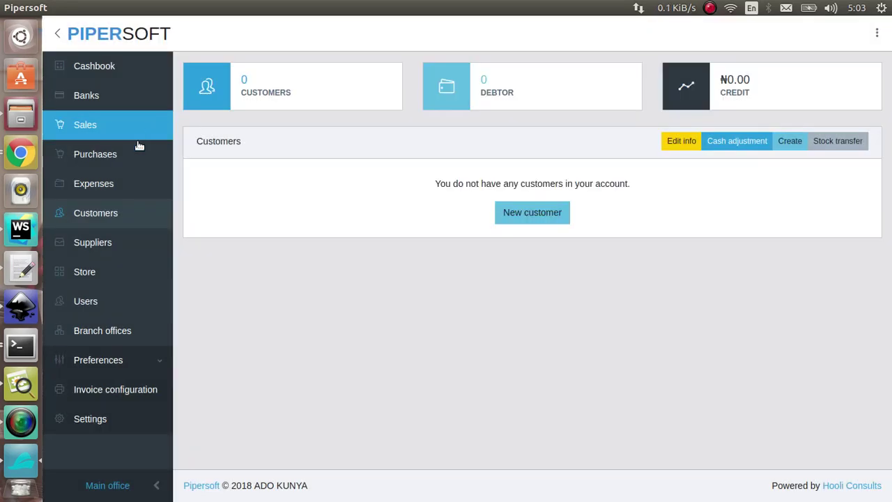
click(132, 413)
scroll(139, 415, down, 3)
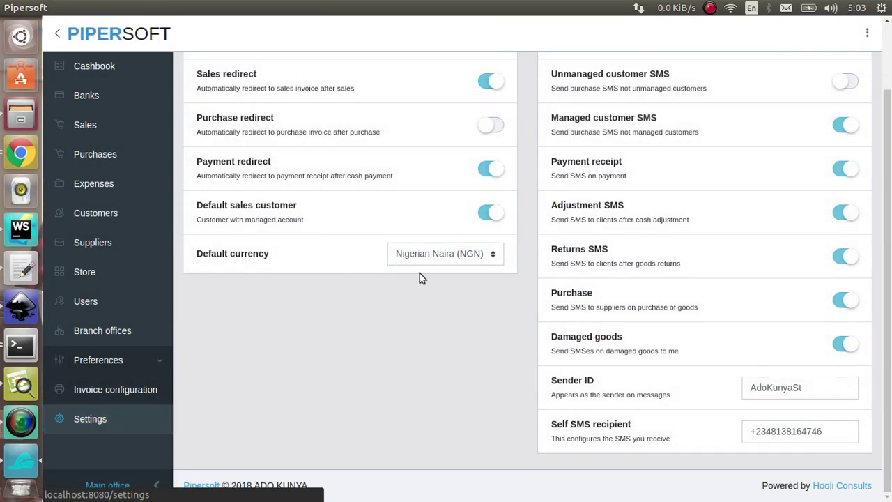
scroll(419, 273, up, 2)
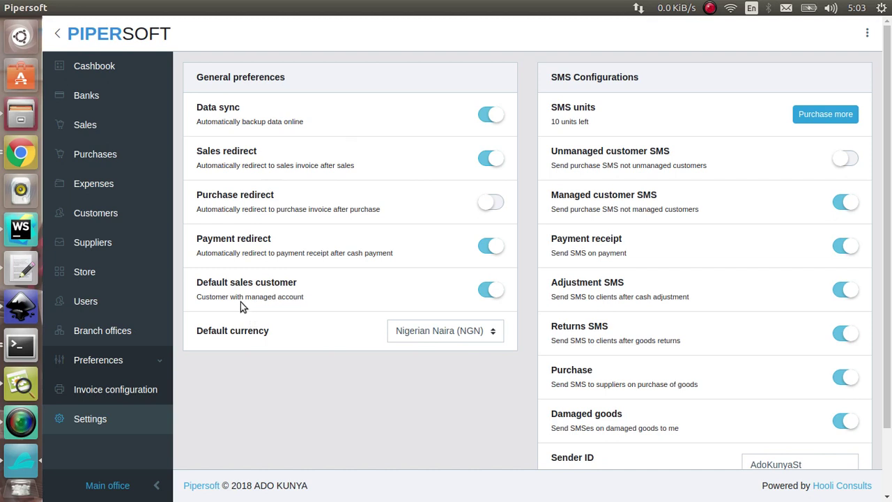
click(504, 296)
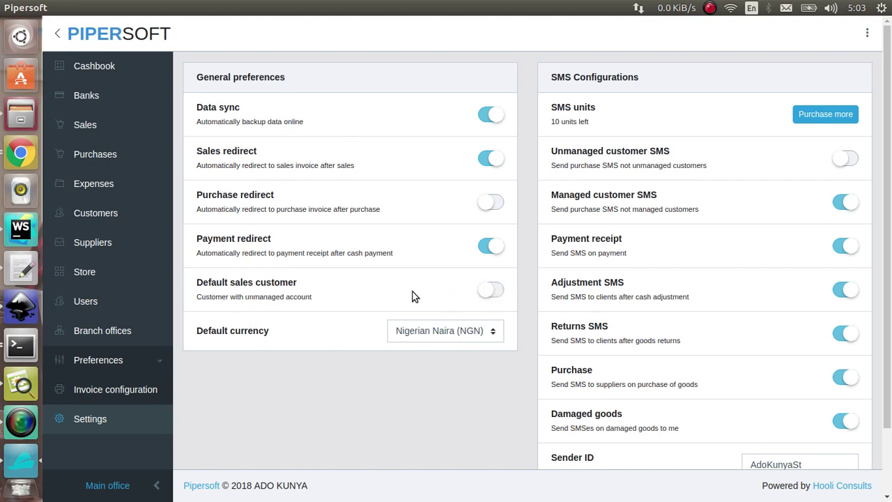
click(110, 139)
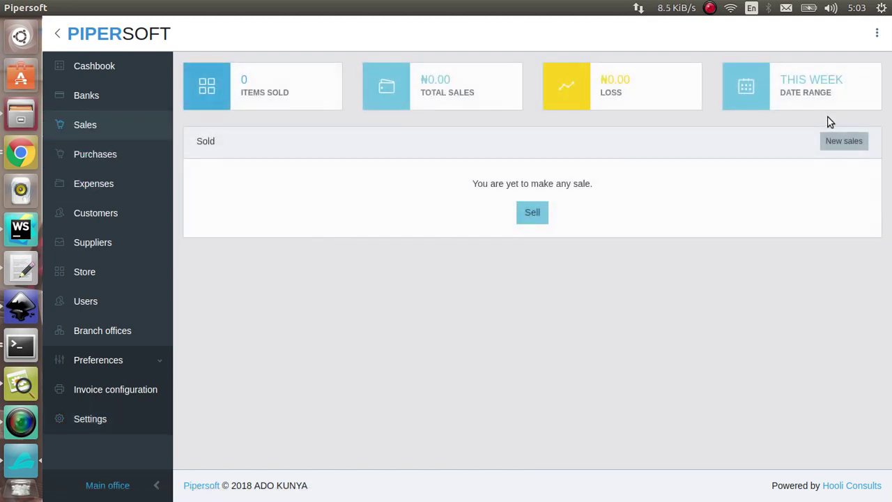
click(841, 142)
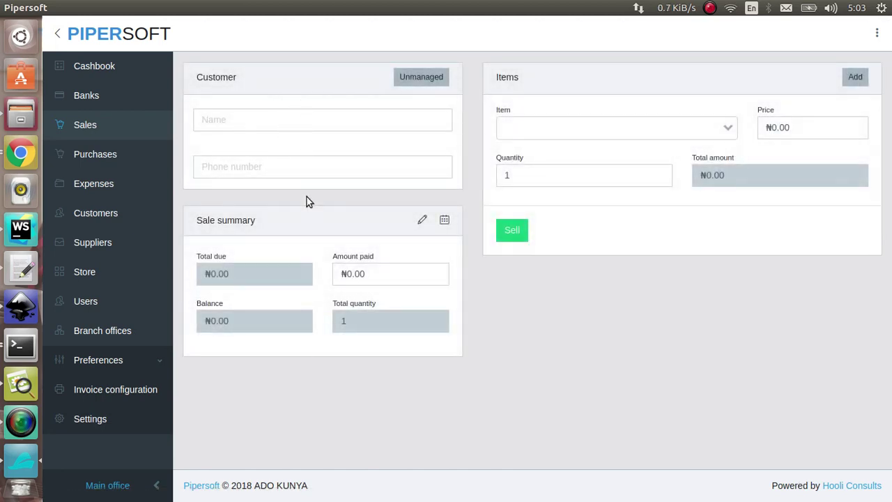
click(406, 77)
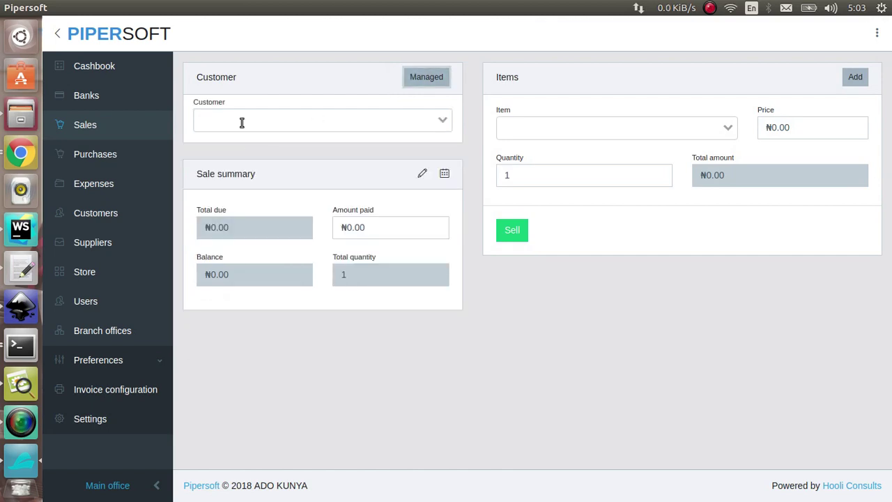
click(139, 418)
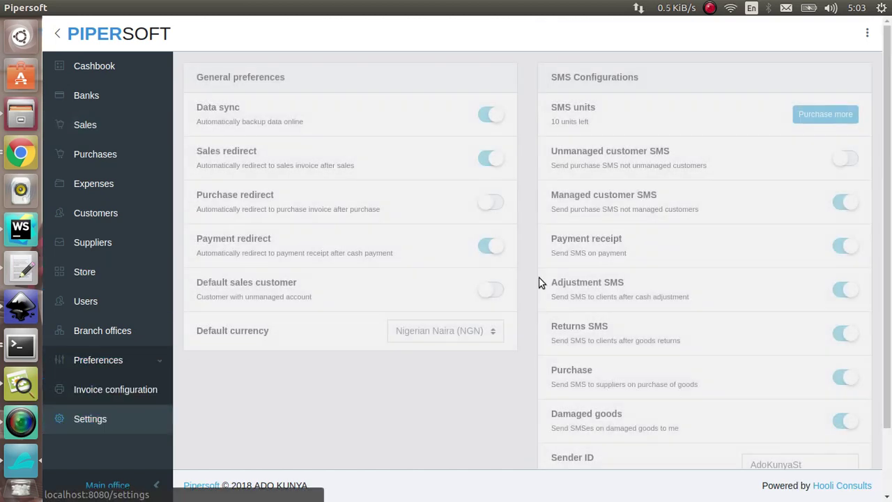
click(488, 291)
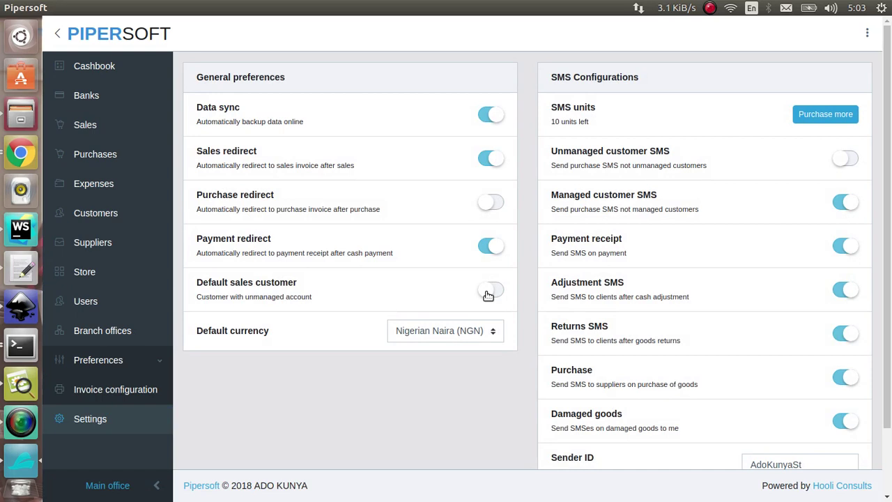
click(112, 221)
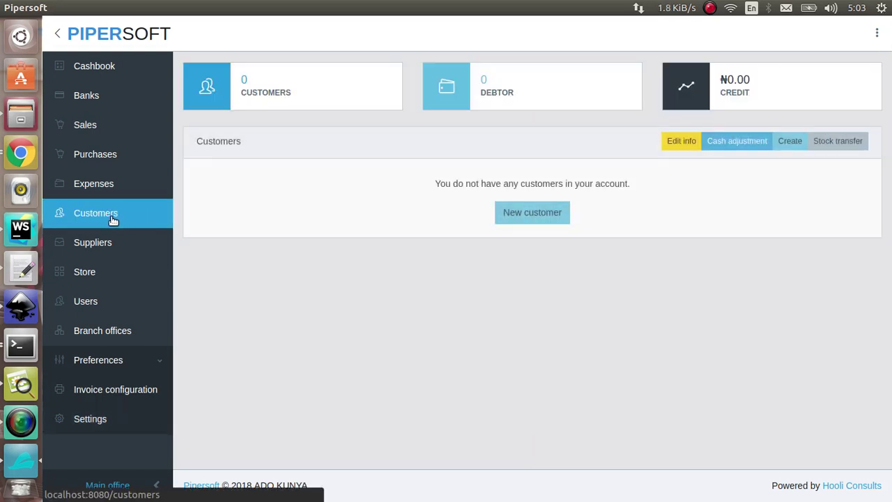
Save a new customer with their full name, phone number and a 100000 start balance.
click(550, 216)
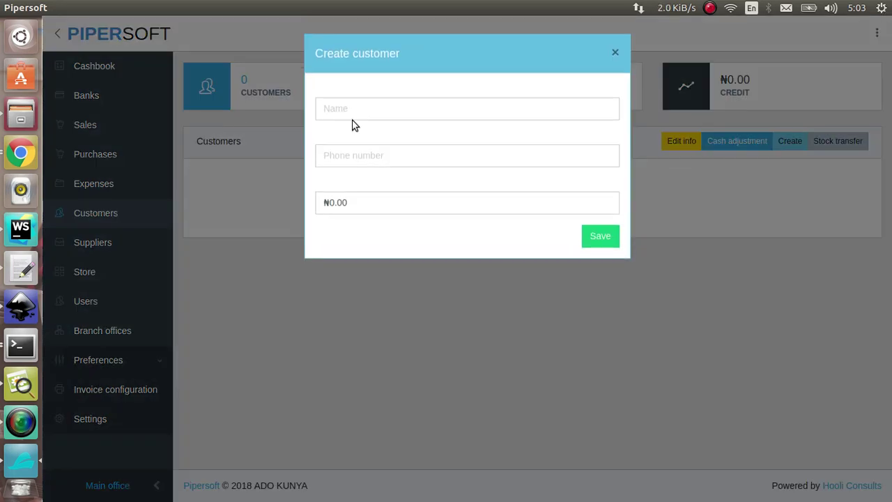
click(353, 118)
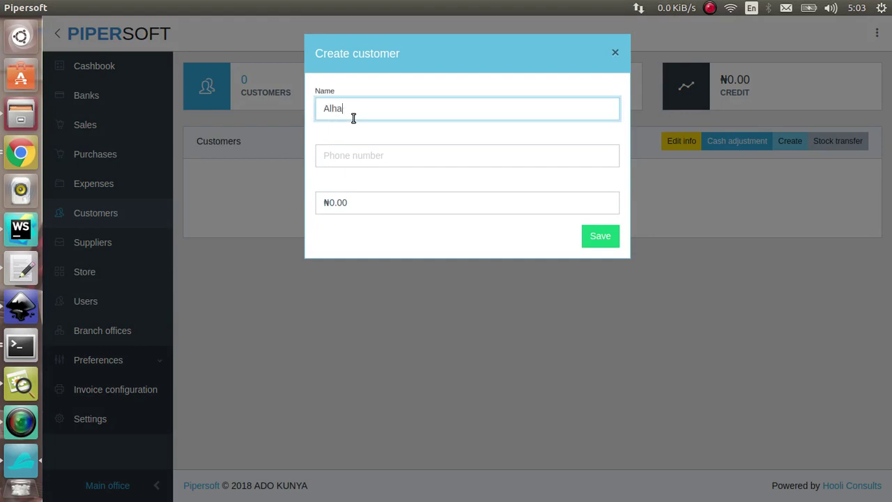
key(Tab)
text(0090909090)
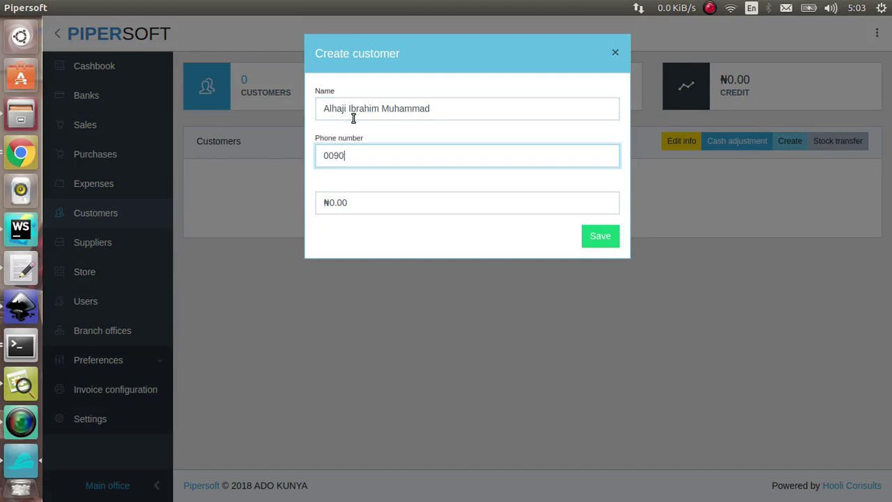
key(Tab)
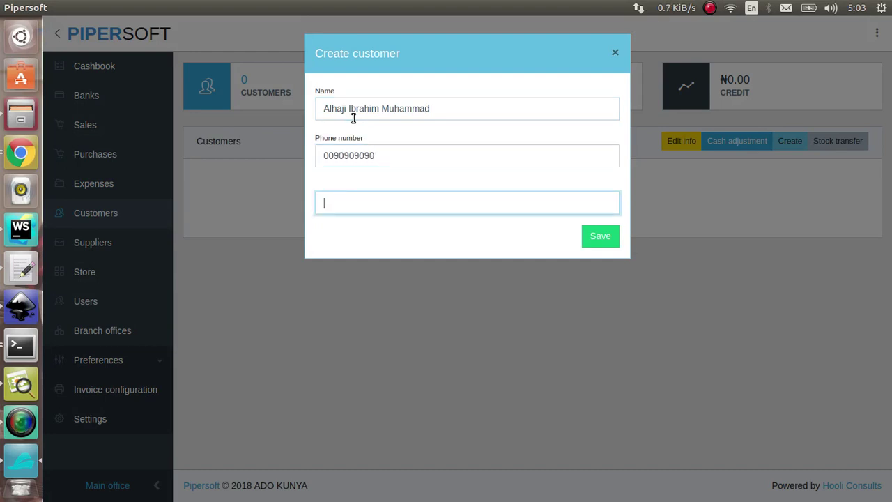
click(327, 154)
key(BackSpace)
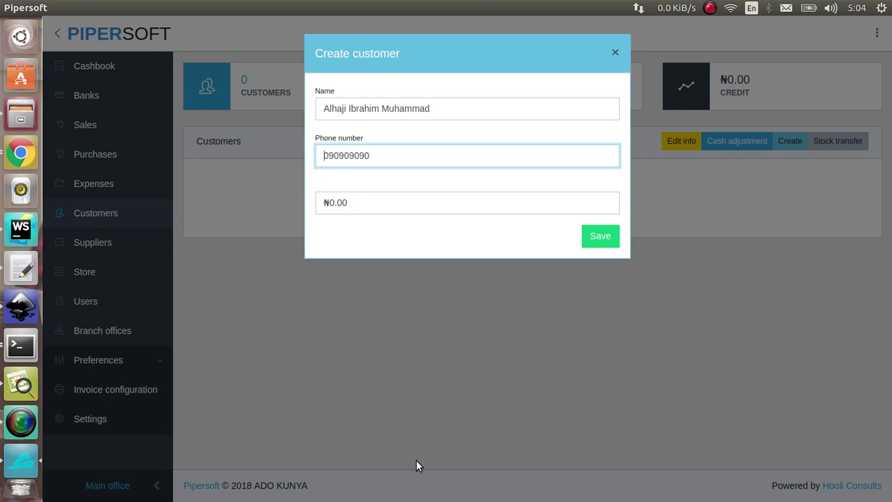
click(374, 203)
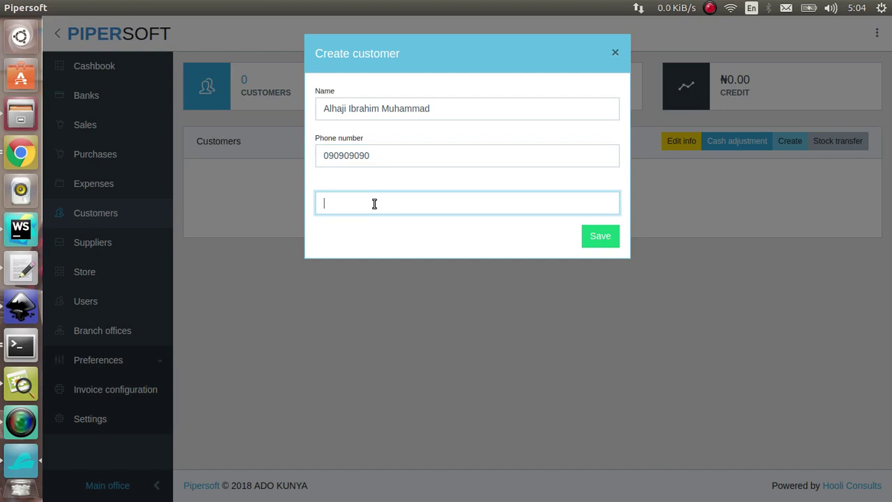
text(100000)
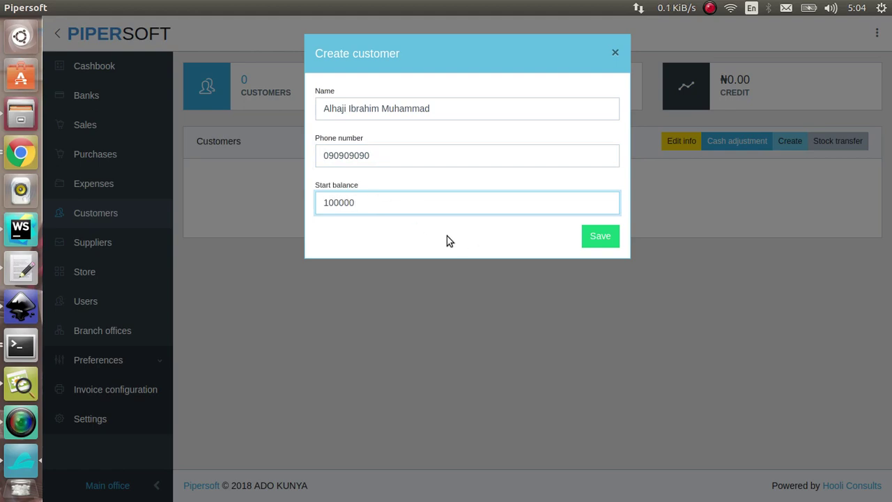
click(396, 256)
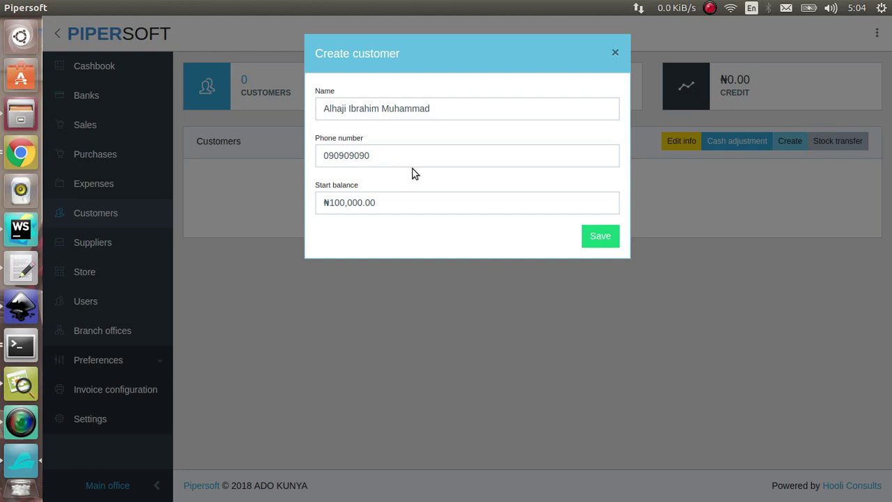
click(611, 242)
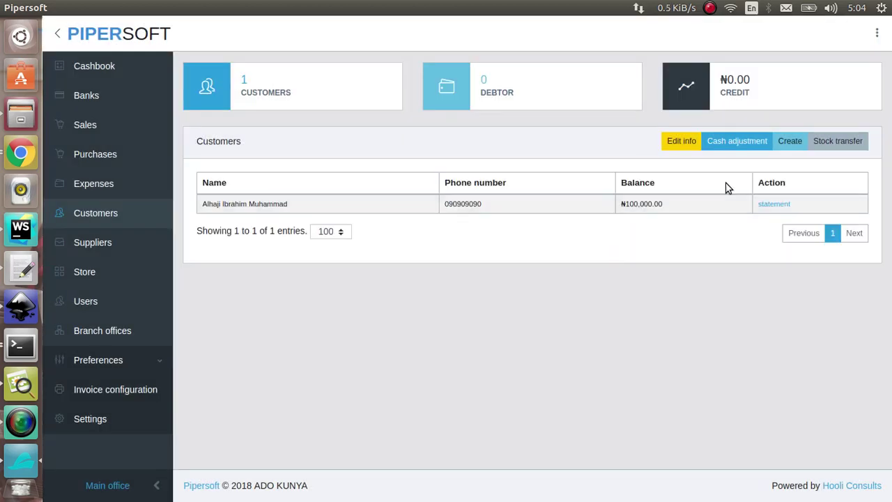
Start a new customer and enter the customer's full name and phone number.
click(790, 143)
click(440, 109)
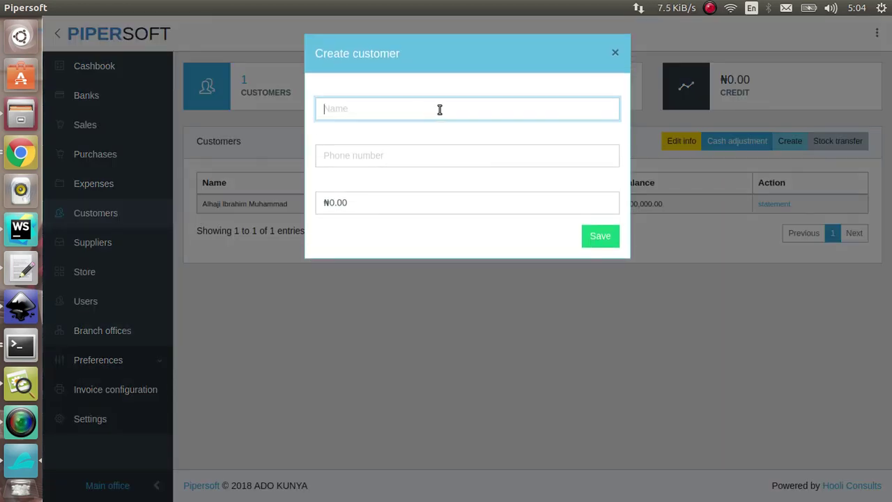
text(B)
key(BackSpace)
key(Tab)
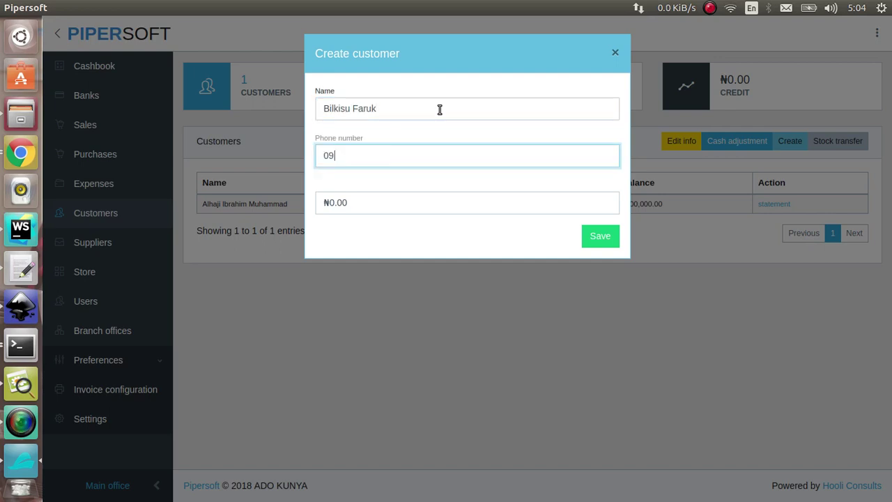
Give the new customer a -₦50,000.00 start balance and save them.
key(Tab)
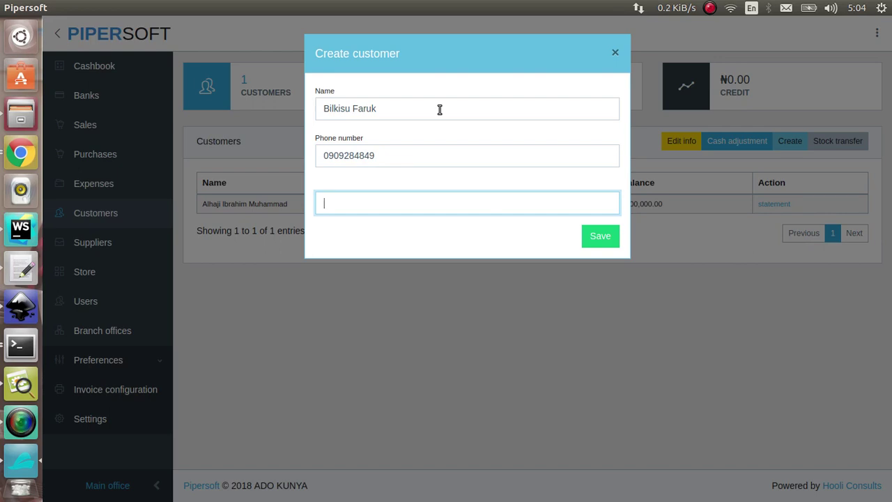
text(50)
key(BackSpace)
key(BackSpace)
text(-5000)
key(shift+Tab)
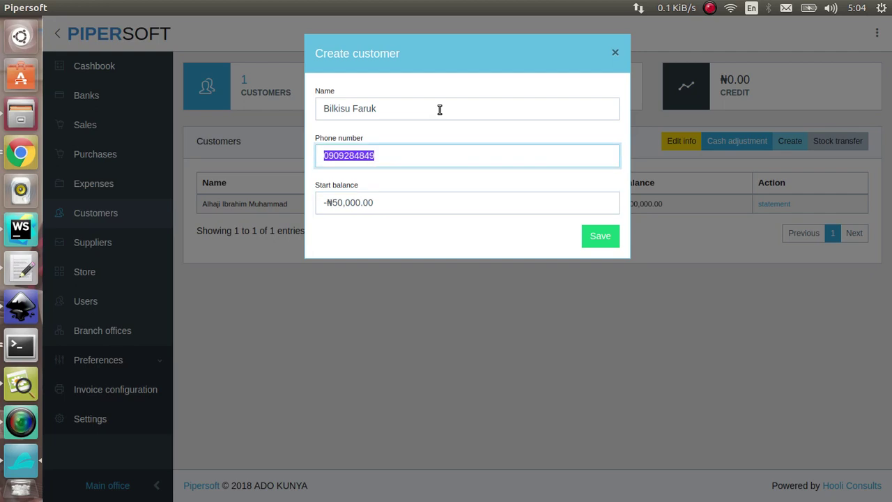
click(390, 211)
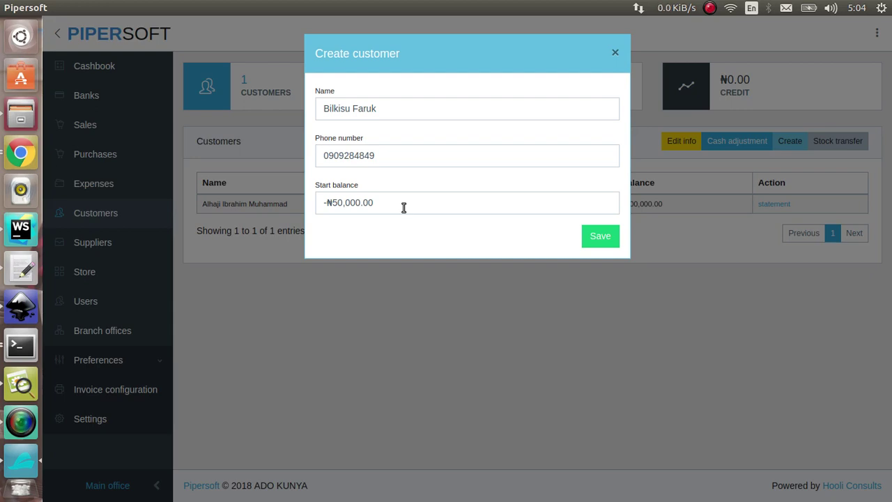
click(584, 239)
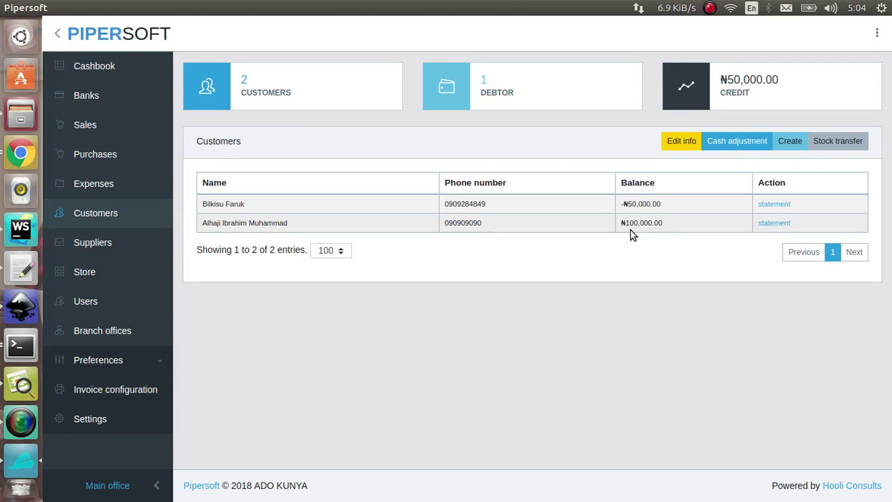
Start a new sale for the first customer with golden morn as the item.
click(132, 138)
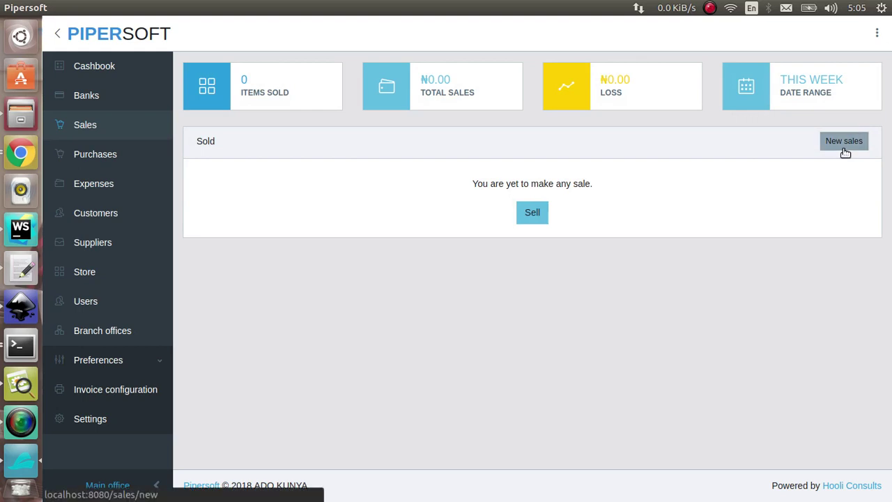
click(843, 142)
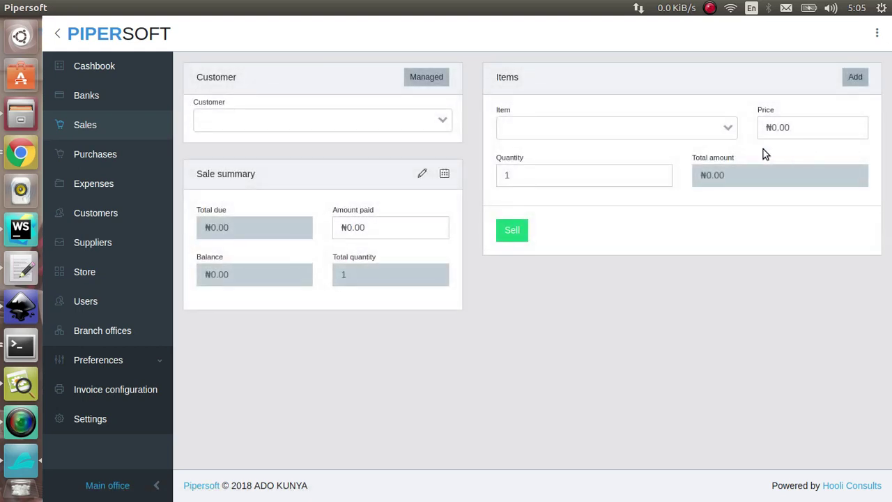
click(420, 126)
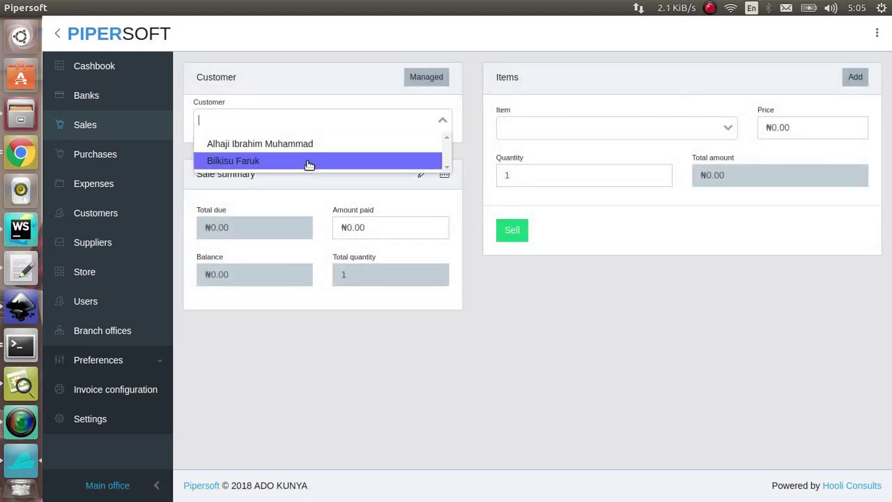
click(298, 144)
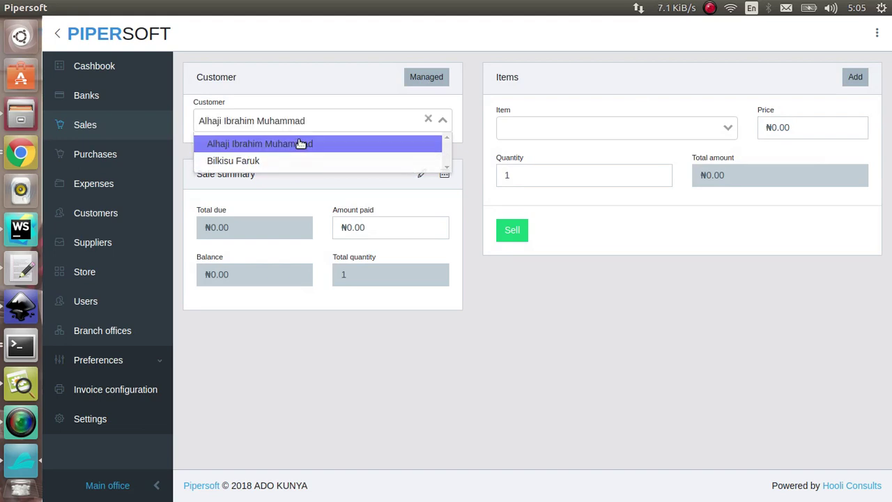
click(626, 125)
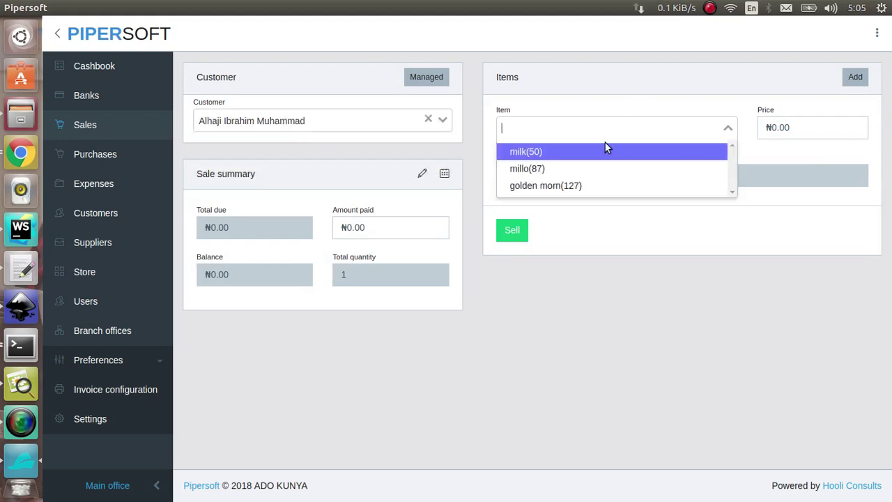
click(597, 187)
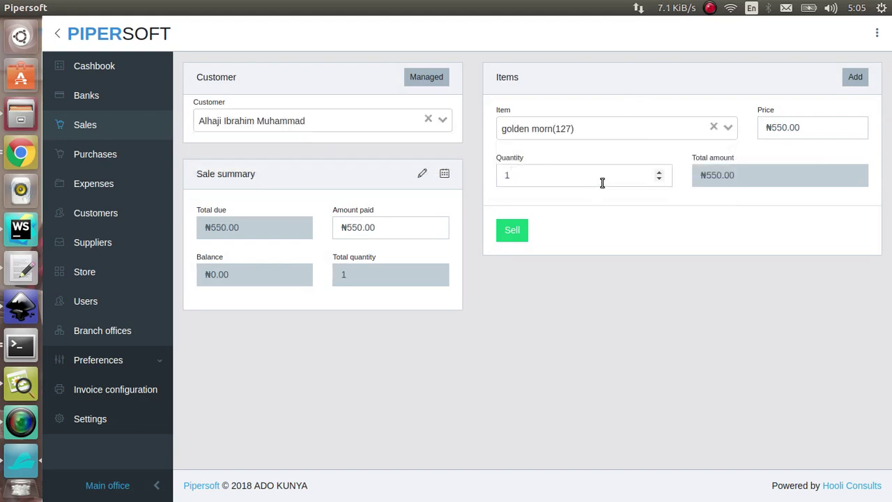
Set the golden morn price to ₦600 and quantity to 100.
click(792, 136)
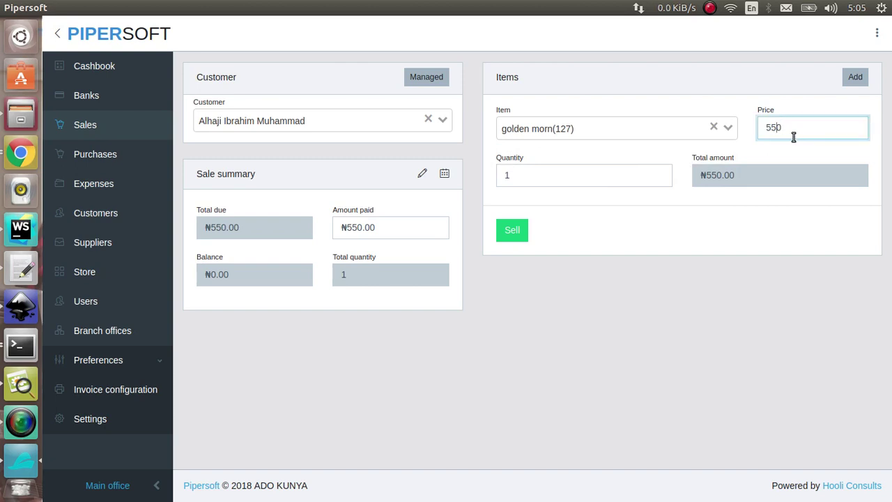
key(BackSpace)
key(BackSpace)
key(BackSpace)
text(600)
key(Tab)
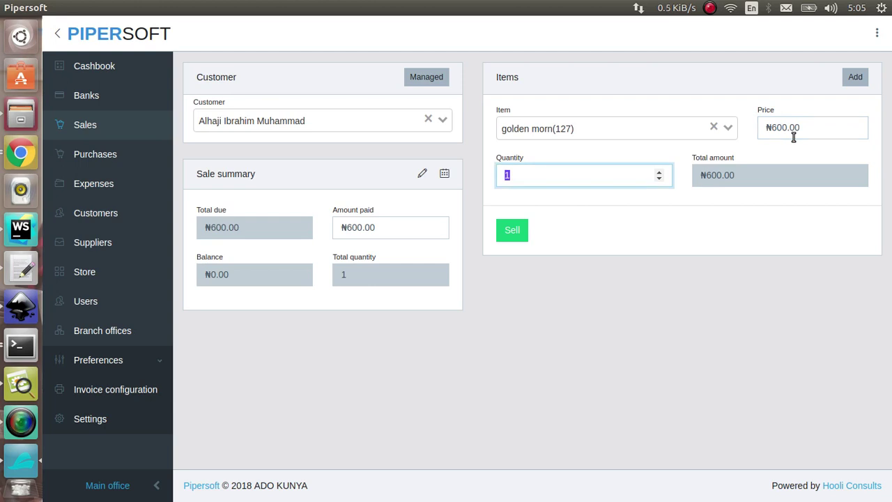
text(10)
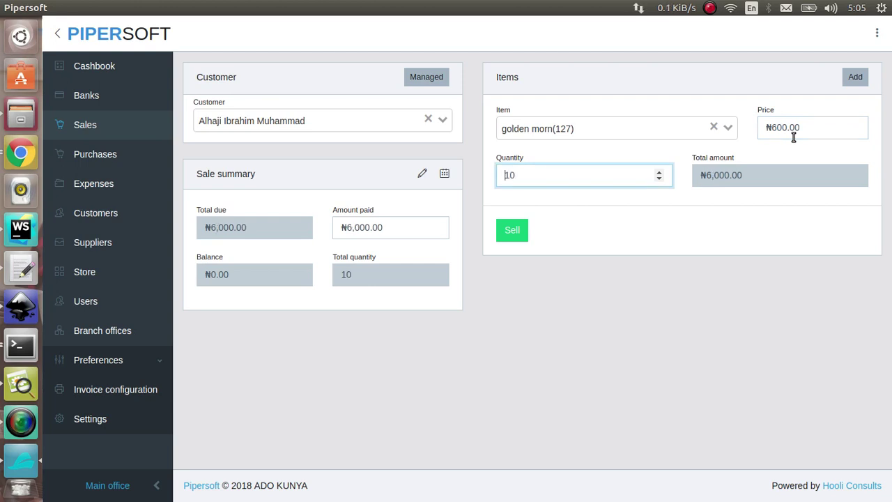
text(0)
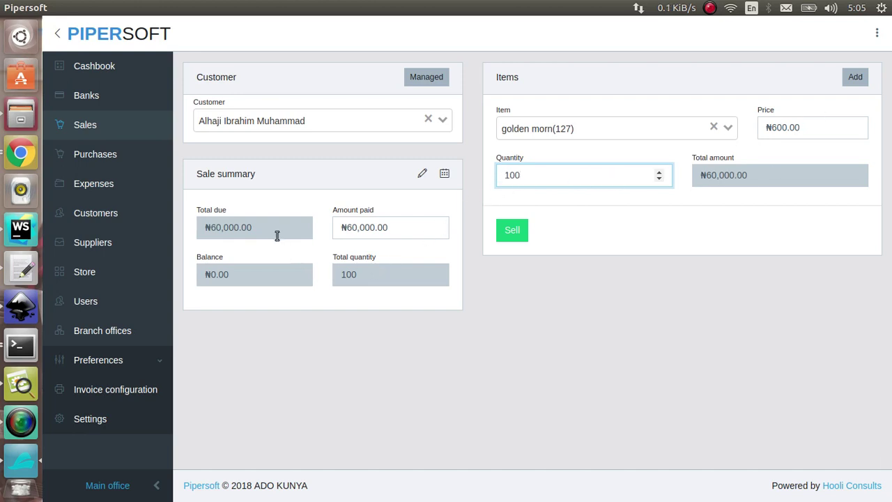
click(370, 230)
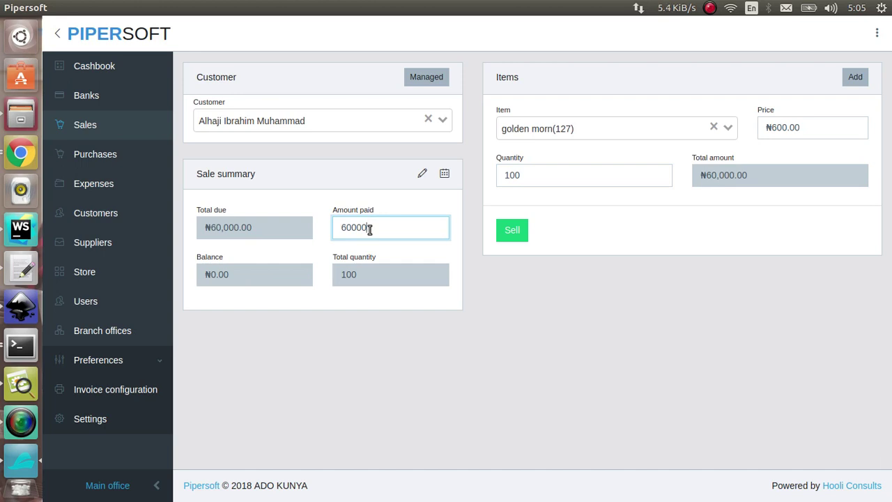
Change the sale to 50 golden morn at ₦2,500 each.
click(834, 129)
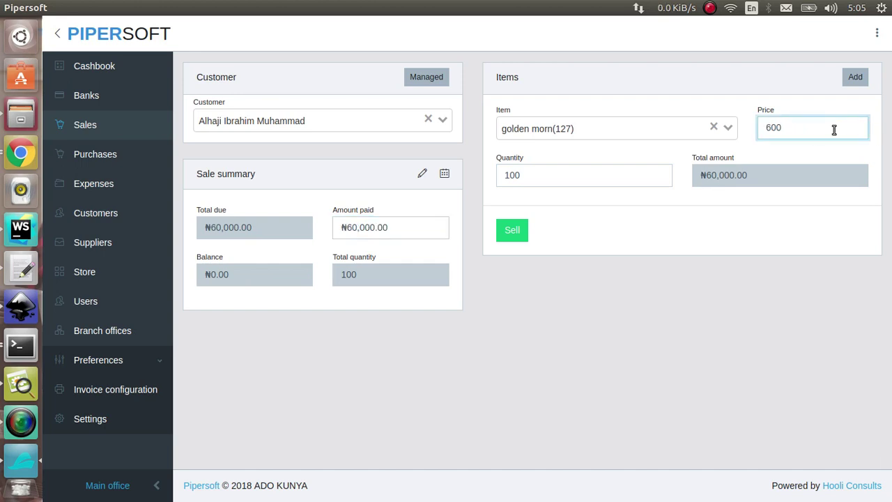
key(BackSpace)
key(BackSpace)
key(BackSpace)
text(2500)
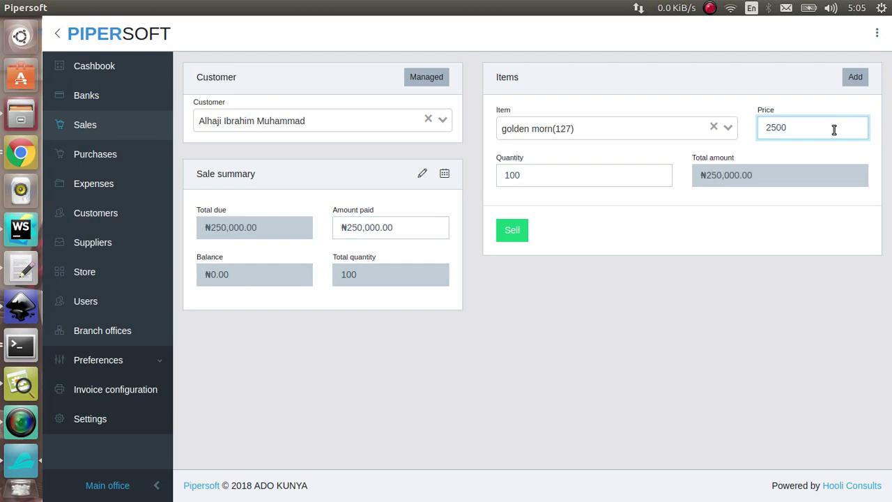
text(0)
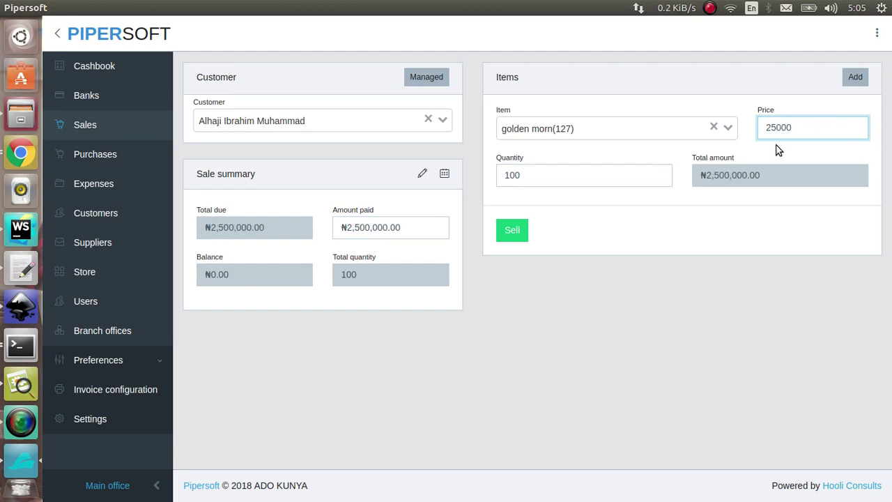
key(BackSpace)
click(626, 177)
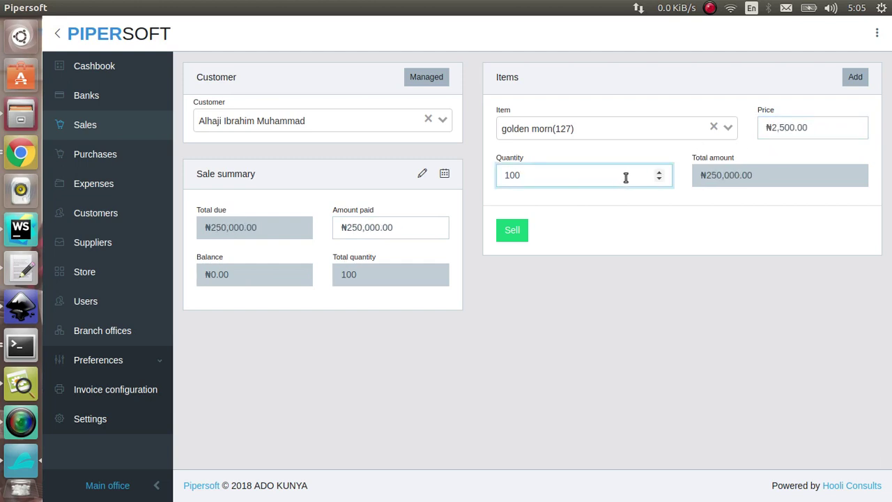
key(BackSpace)
key(BackSpace)
key(BackSpace)
text(50)
key(shift+Tab)
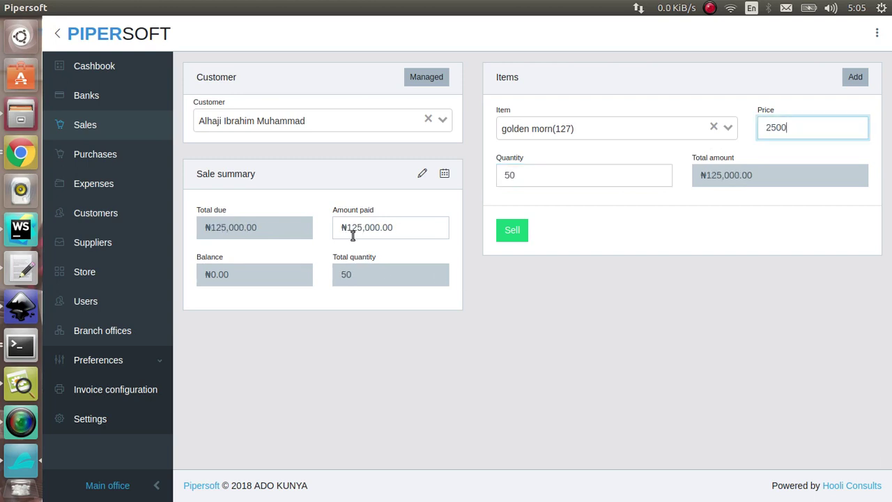
Enter ₦10,000 as the amount paid and record the sale.
click(352, 235)
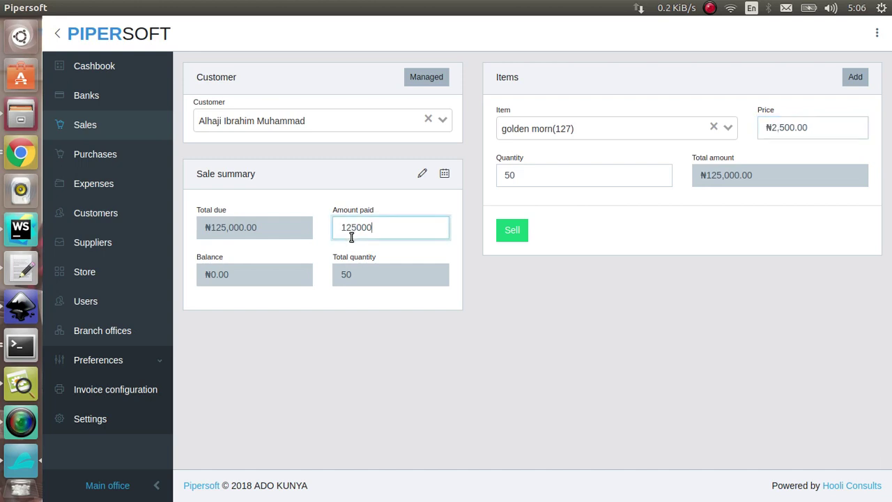
key(BackSpace)
key(BackSpace)
key(BackSpace)
key(BackSpace)
key(BackSpace)
text(0000)
key(shift+Tab)
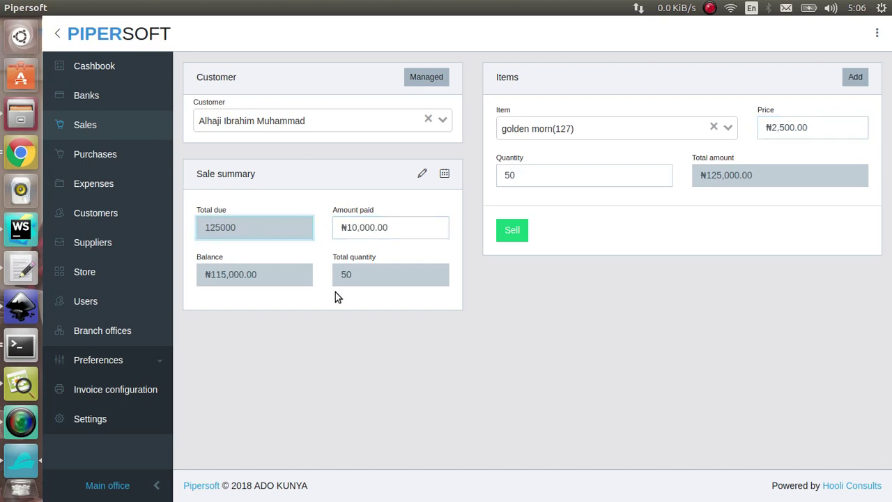
click(371, 233)
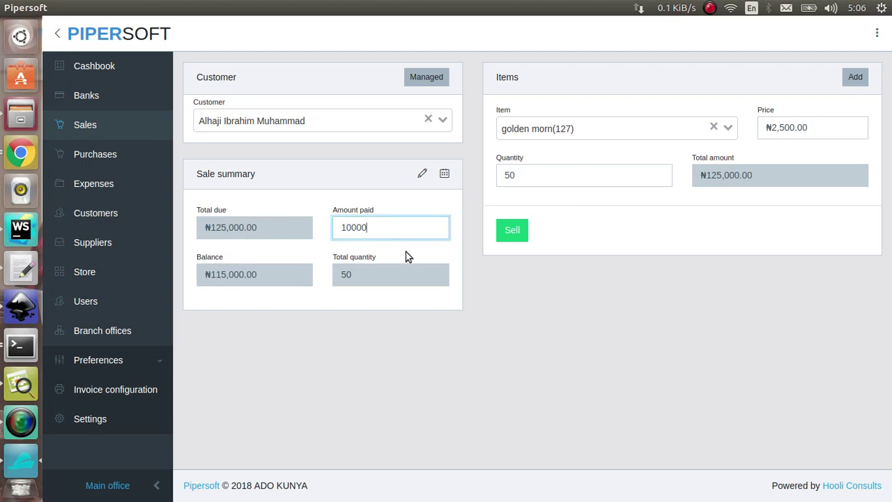
click(420, 327)
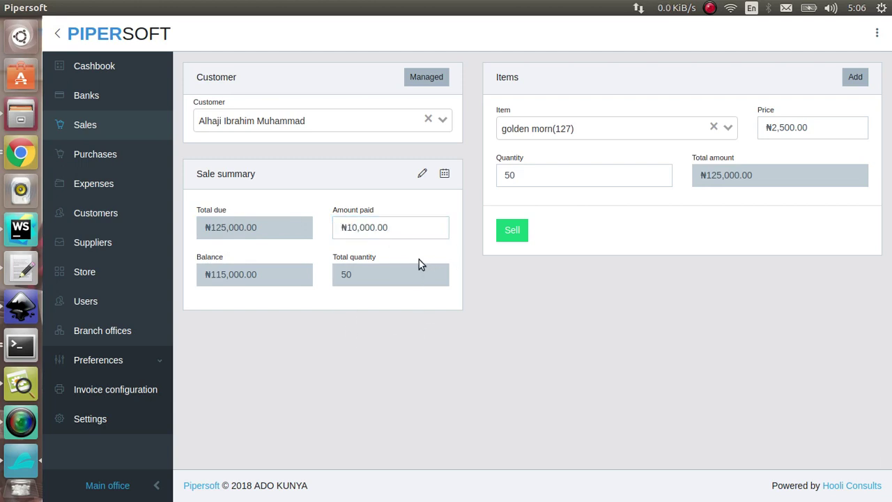
click(507, 243)
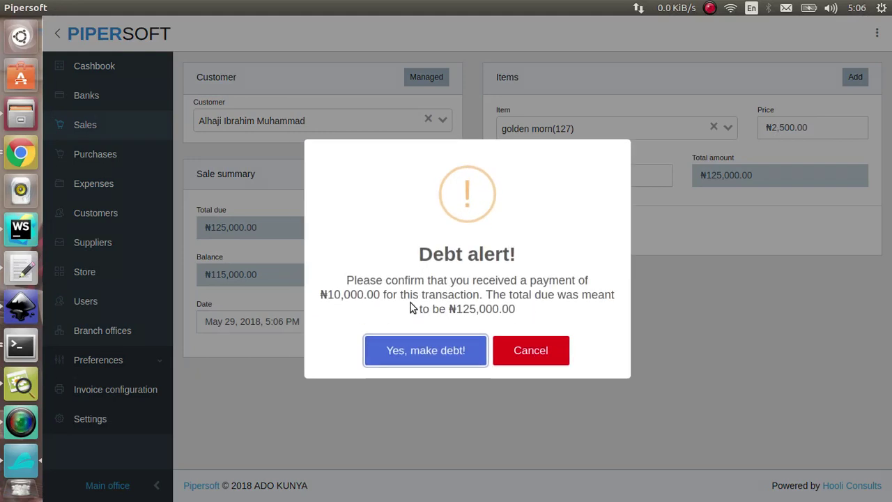
Accept the unpaid balance as debt and review the receipt's balance and server.
click(456, 349)
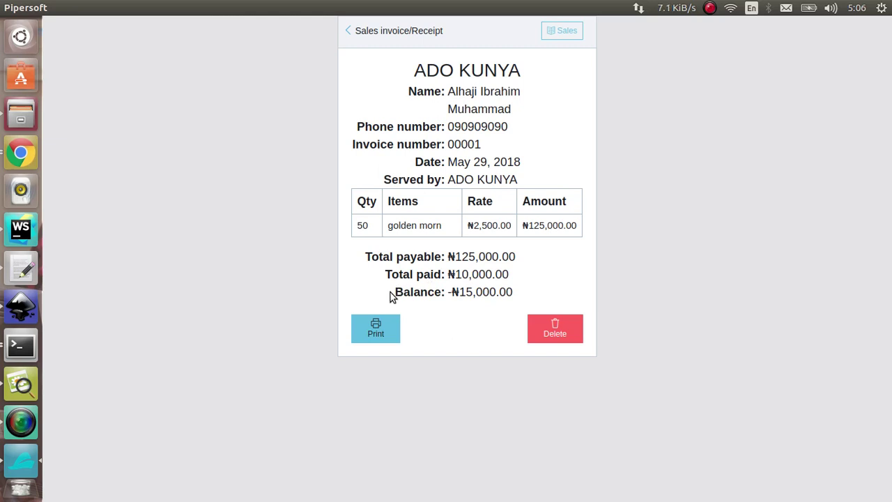
drag(392, 294, 528, 303)
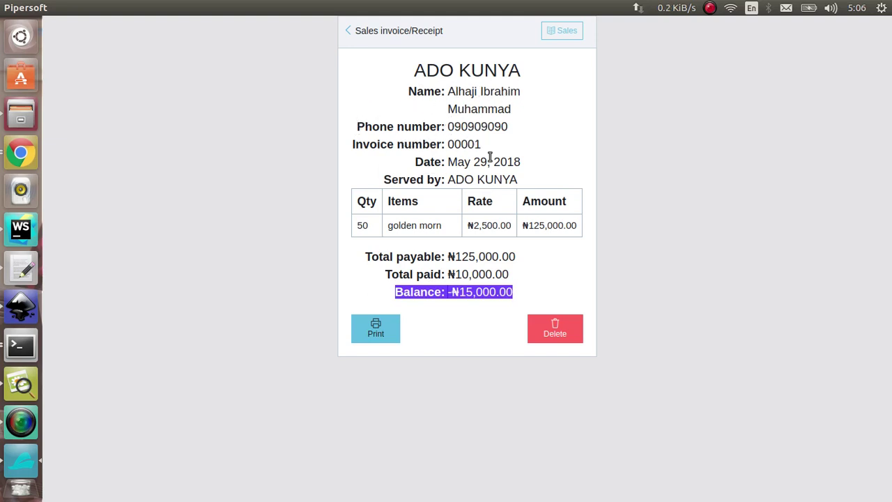
drag(380, 180, 538, 177)
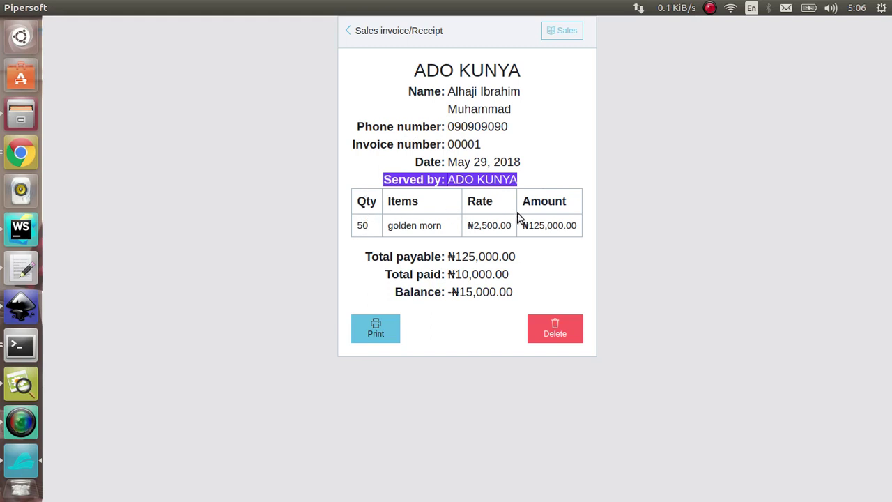
Print the receipt and return to the sales list showing the ₦125,000 sale.
click(382, 333)
key(Escape)
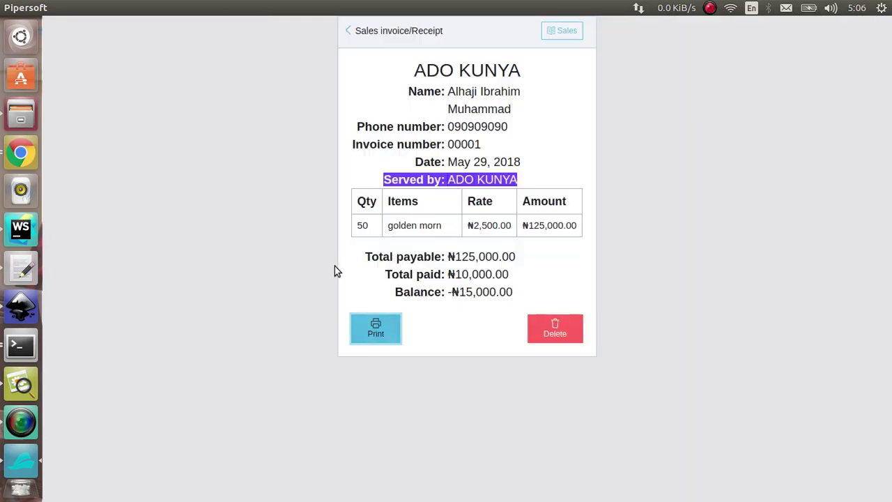
click(548, 27)
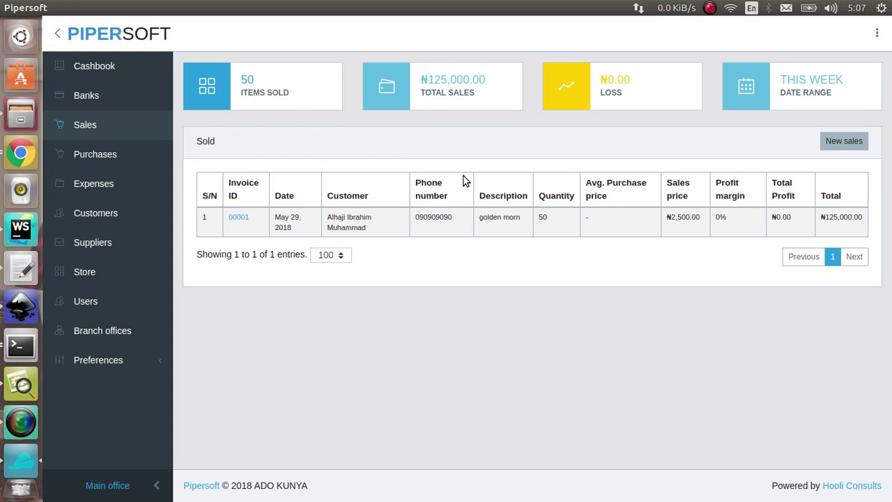
Set the cashbook's date range to end May 31, 2018, showing the ₦10,000 payment.
click(106, 63)
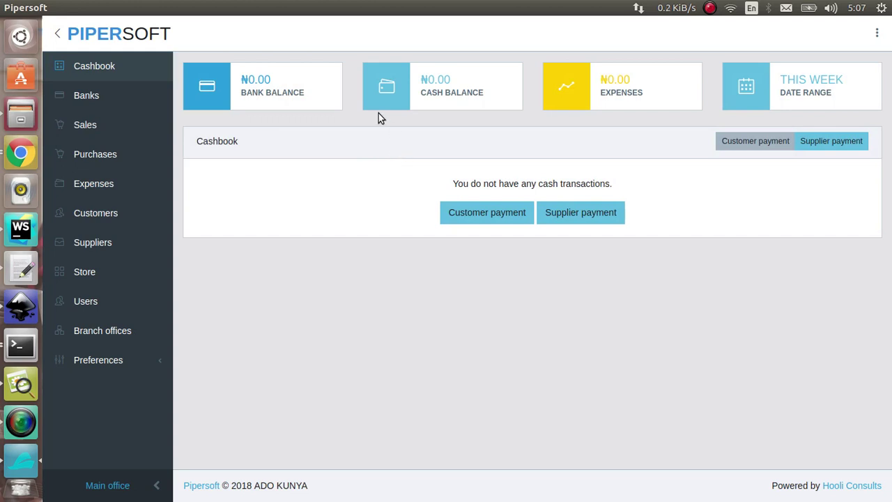
key(ctrl+r)
click(816, 88)
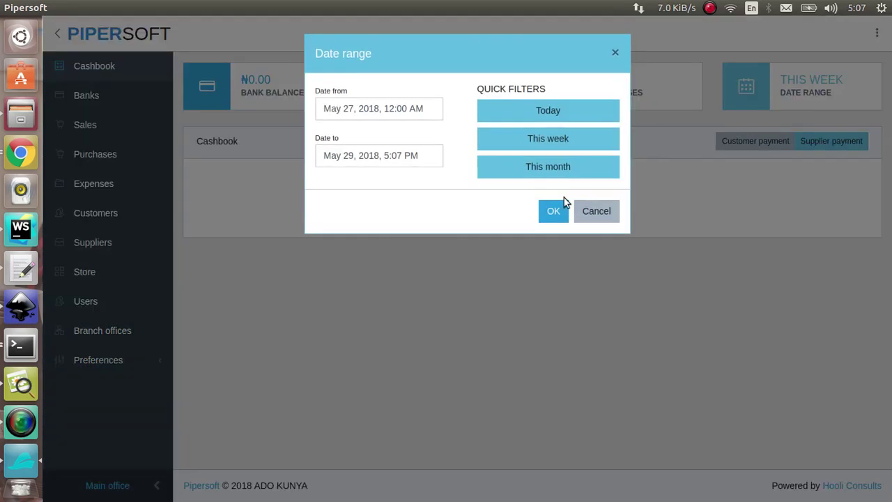
click(404, 152)
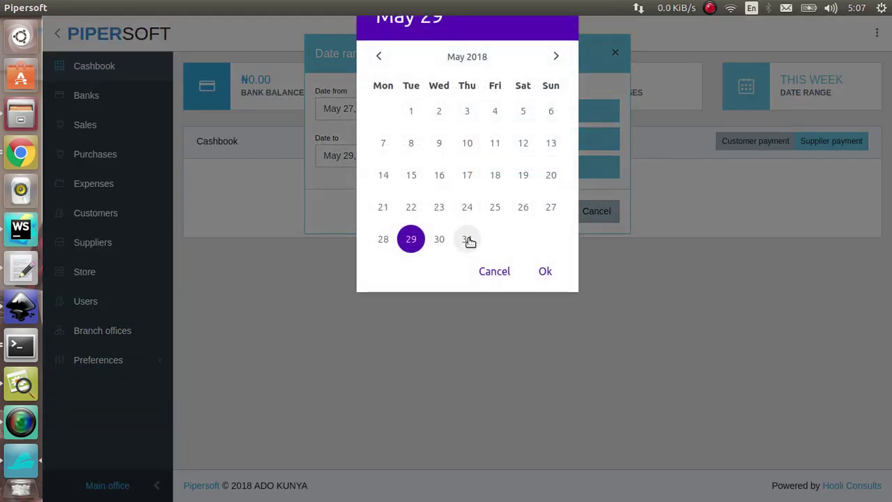
click(467, 239)
click(544, 270)
click(545, 265)
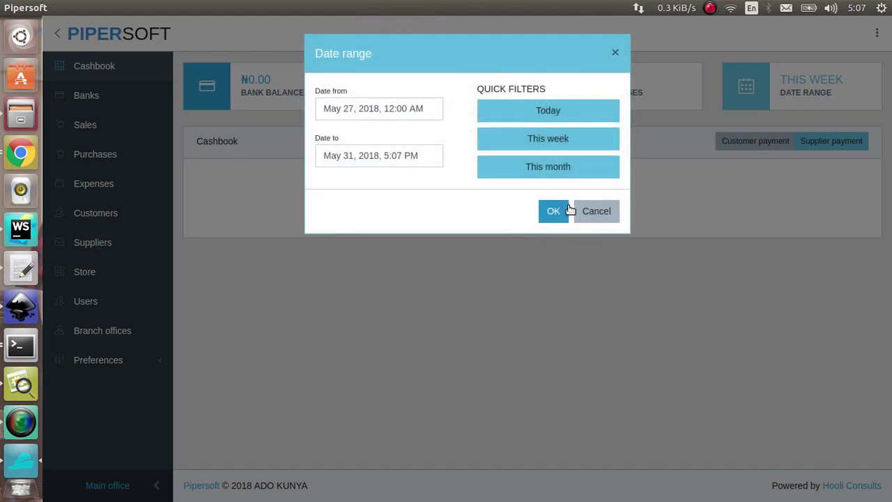
click(569, 210)
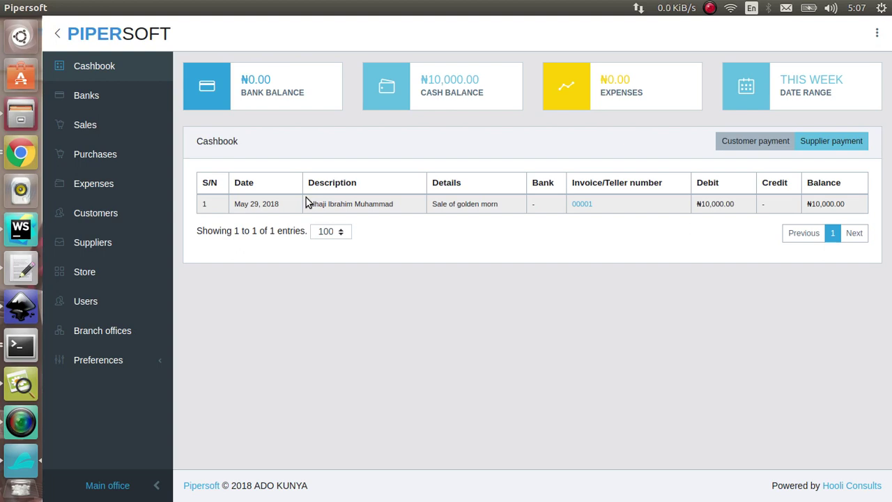
click(778, 144)
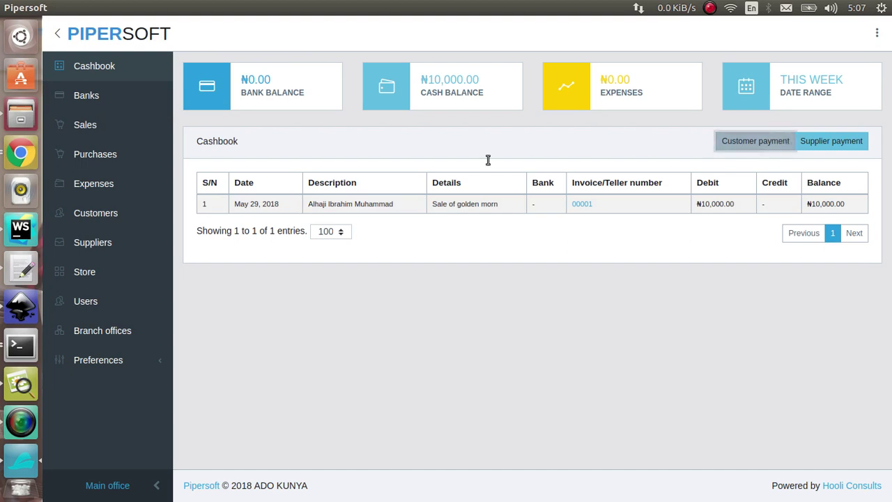
Pick the paying customer, enter a ₦50,000 payment and fill in the teller number.
click(420, 153)
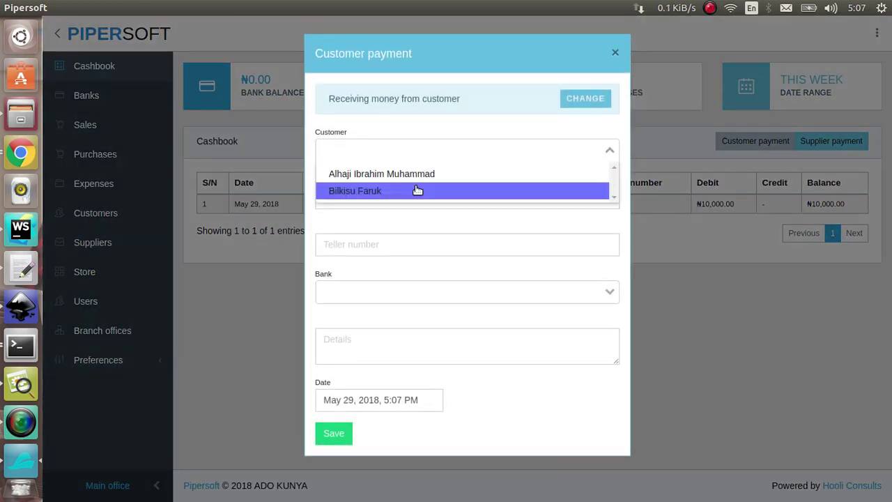
click(414, 179)
click(417, 195)
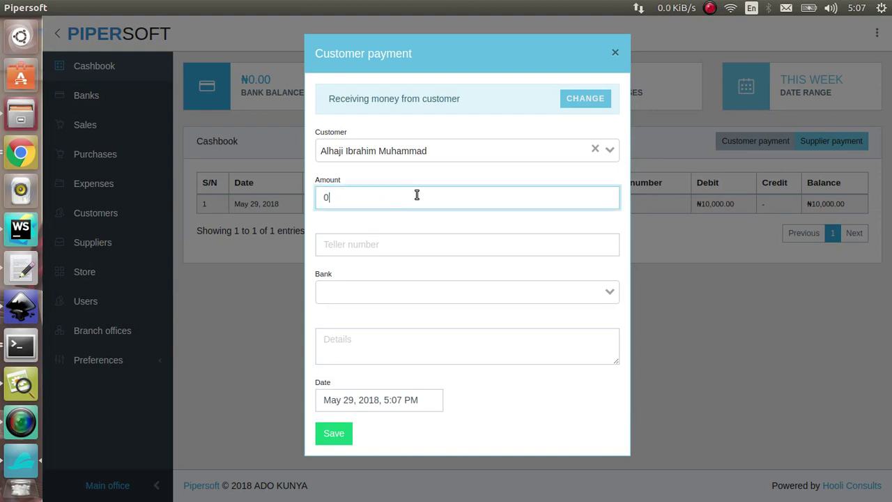
text(50000)
key(Tab)
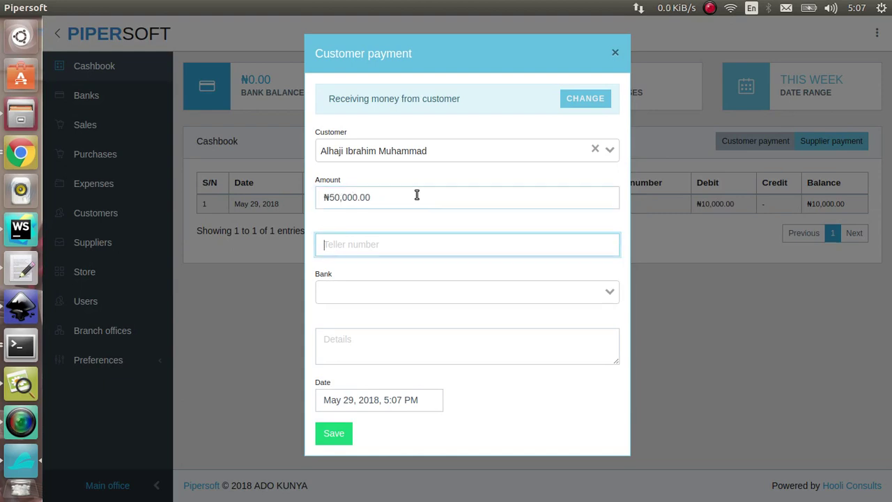
key(shift+Tab)
text(919903)
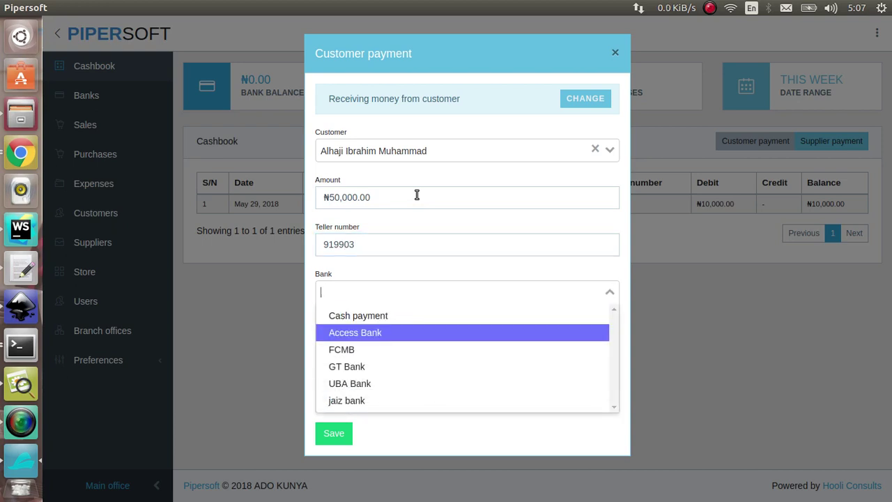
Set FCMB as the bank, add details 'payment on friday', and save the payment.
click(394, 351)
click(376, 351)
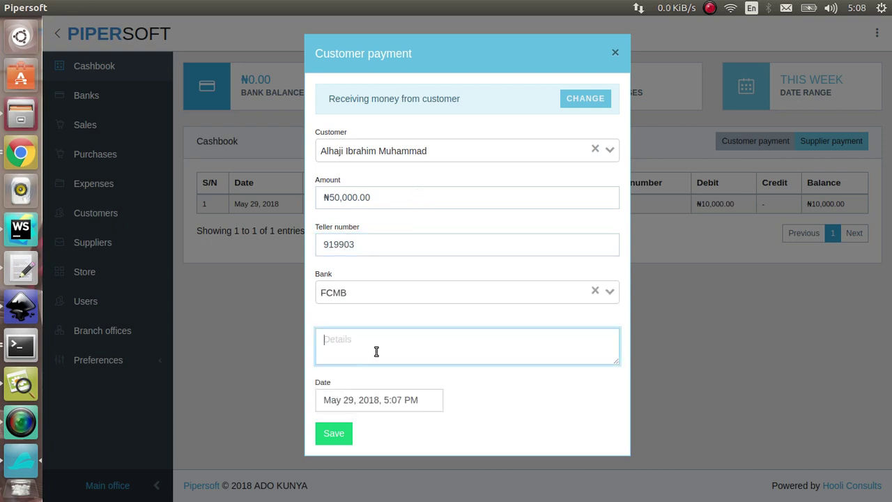
text(100000)
key(BackSpace)
key(BackSpace)
key(BackSpace)
key(BackSpace)
key(BackSpace)
key(BackSpace)
text(payment on friday)
click(337, 427)
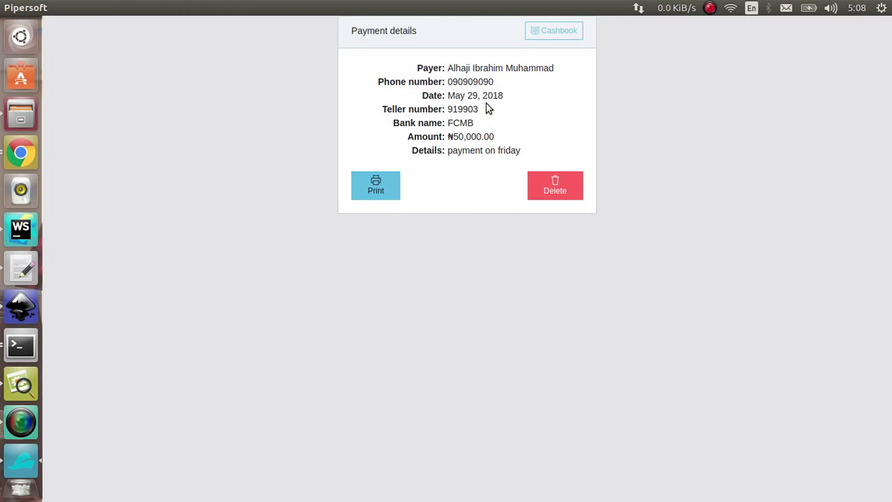
Check the bank balances with FCMB's ₦50,000.00 payment, then view the empty Expenses page.
click(540, 39)
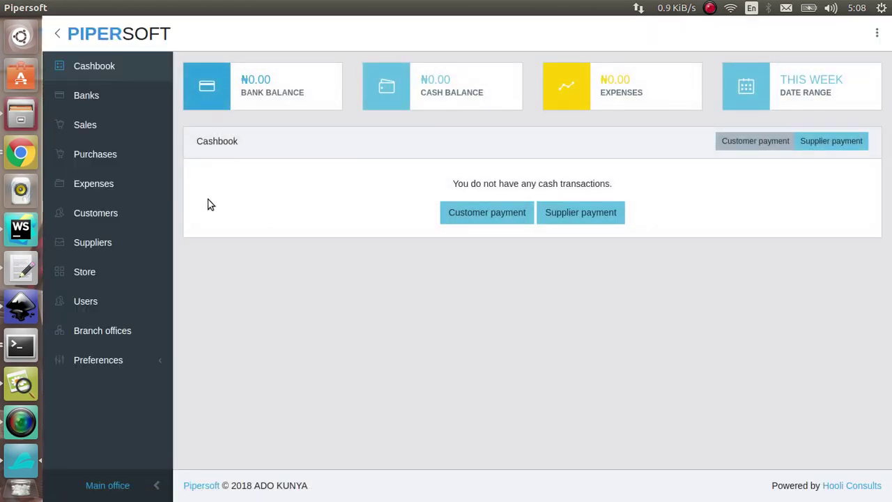
click(117, 106)
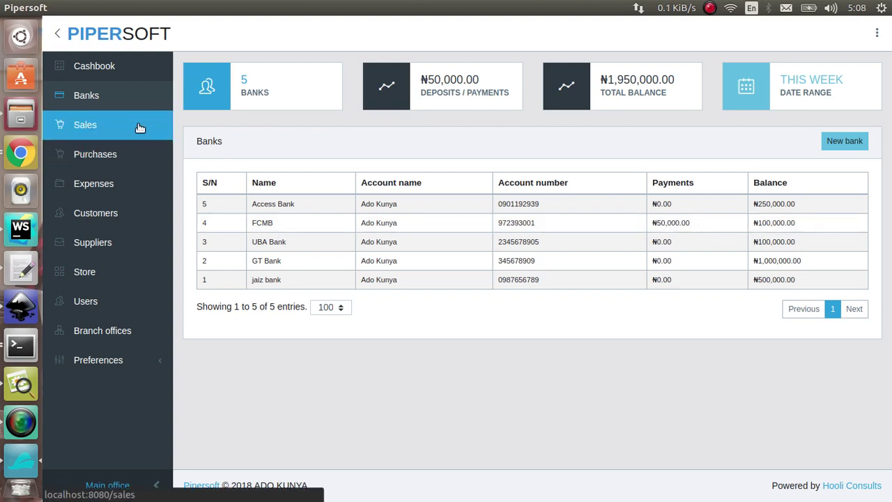
click(139, 193)
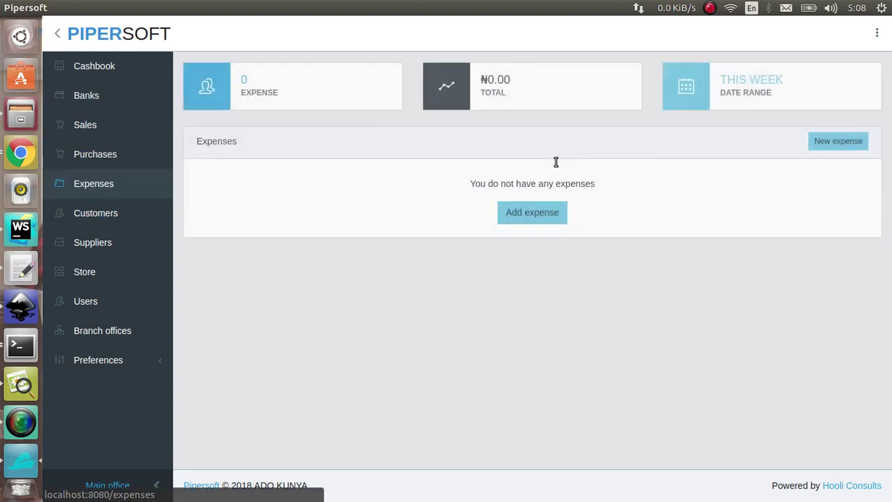
Start a new expense paid from FCMB for 20,000.
click(836, 142)
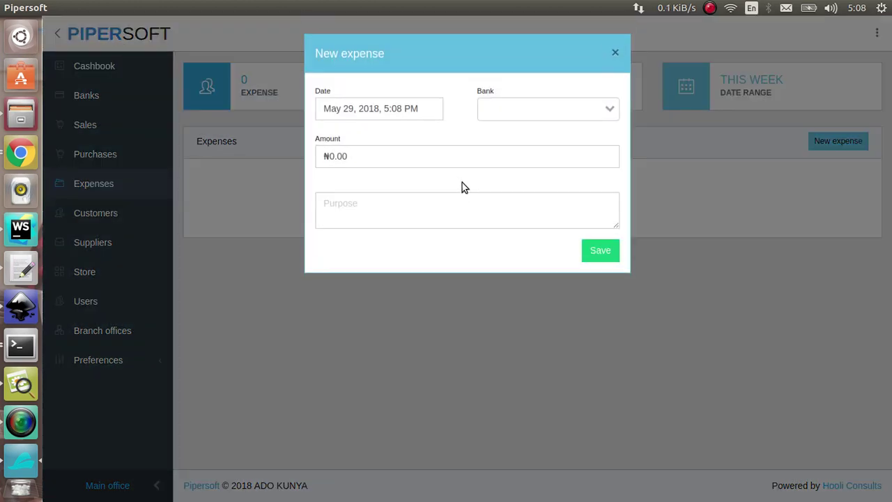
click(519, 113)
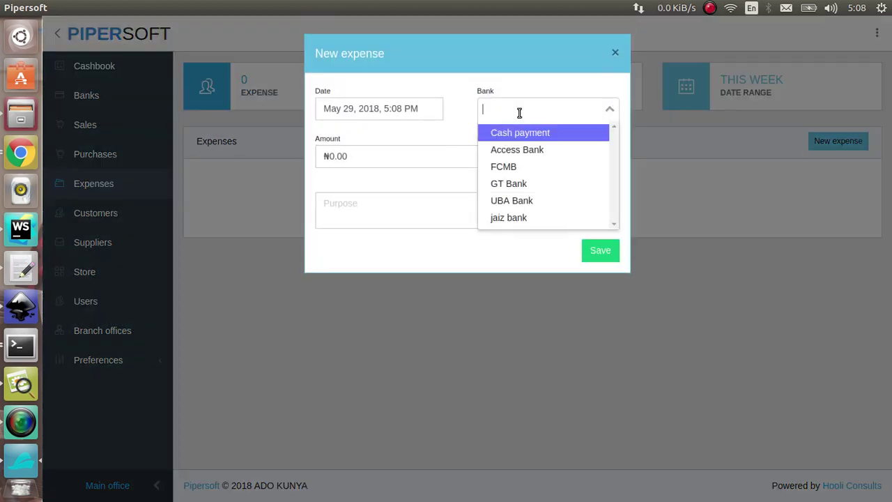
click(521, 167)
click(366, 172)
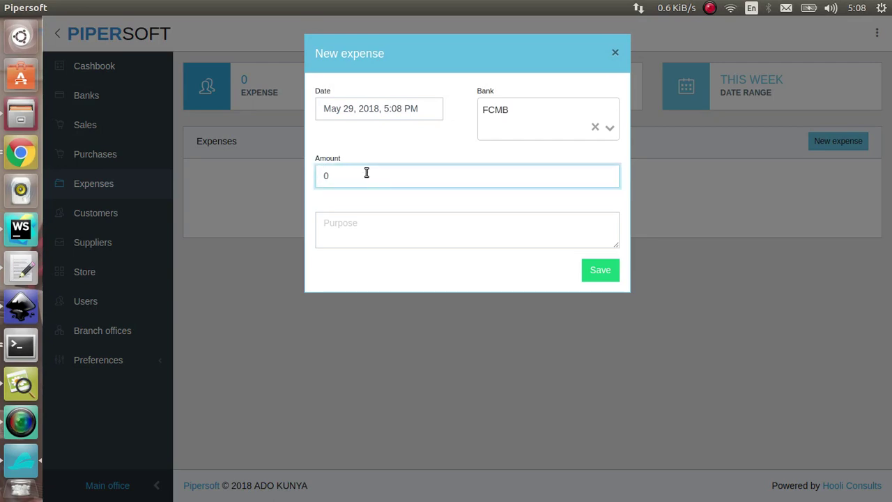
text(20,000)
Set the expense purpose to 'Generator fuel for next month' and save it.
key(Tab)
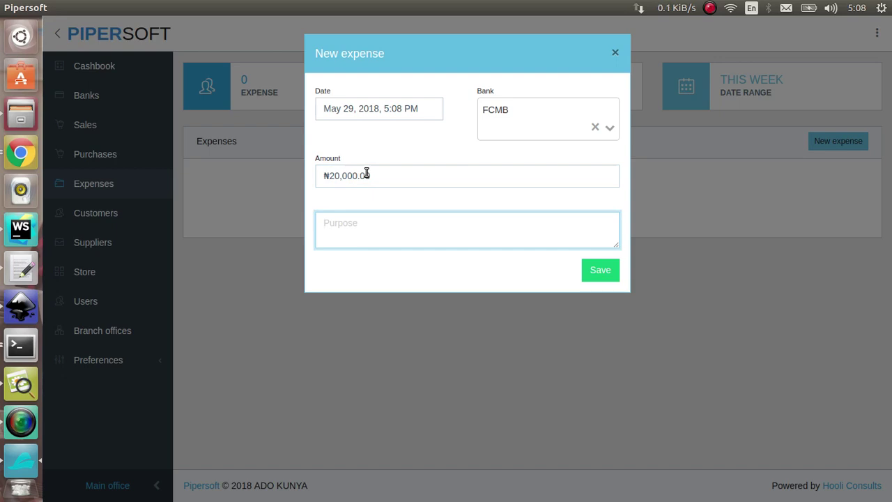
text(Generator fu)
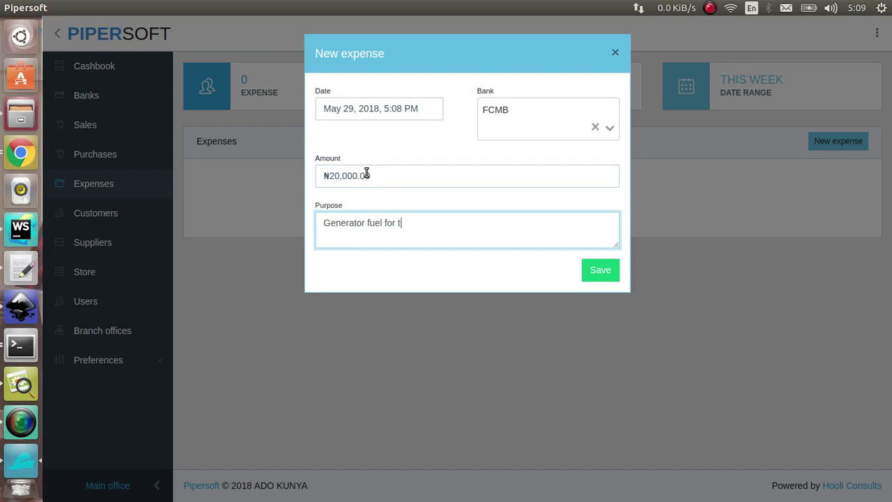
text(el for next month)
key(Tab)
key(Return)
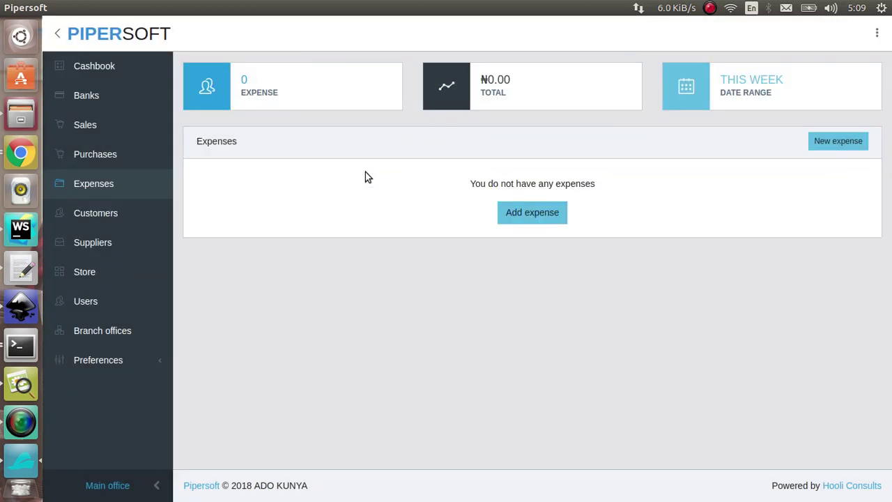
click(103, 95)
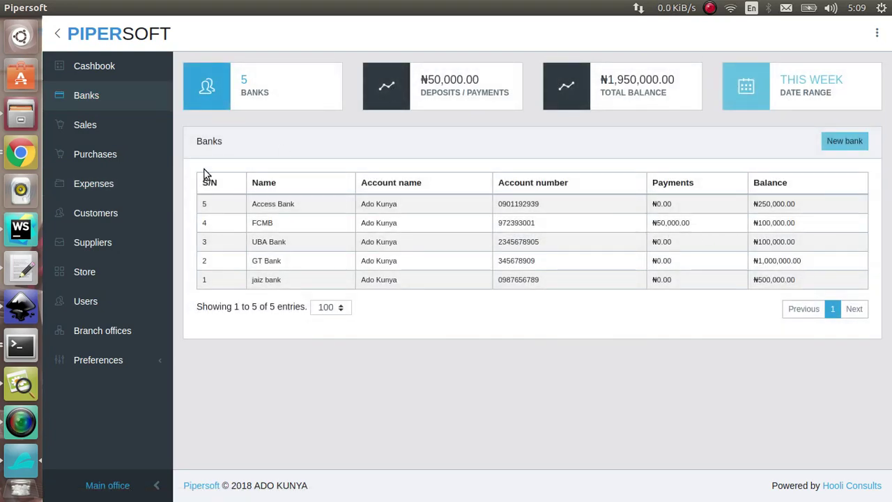
Look through the expenses, sales and banks pages, then return to the cashbook.
click(109, 175)
click(96, 122)
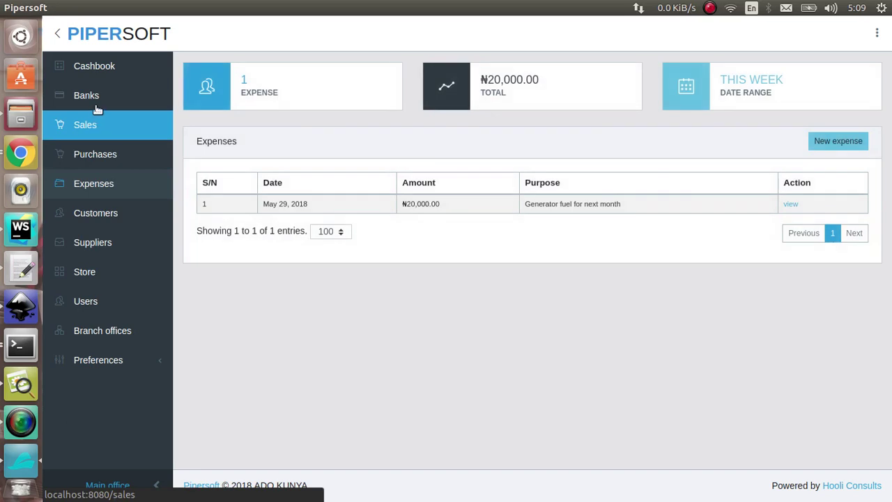
click(96, 95)
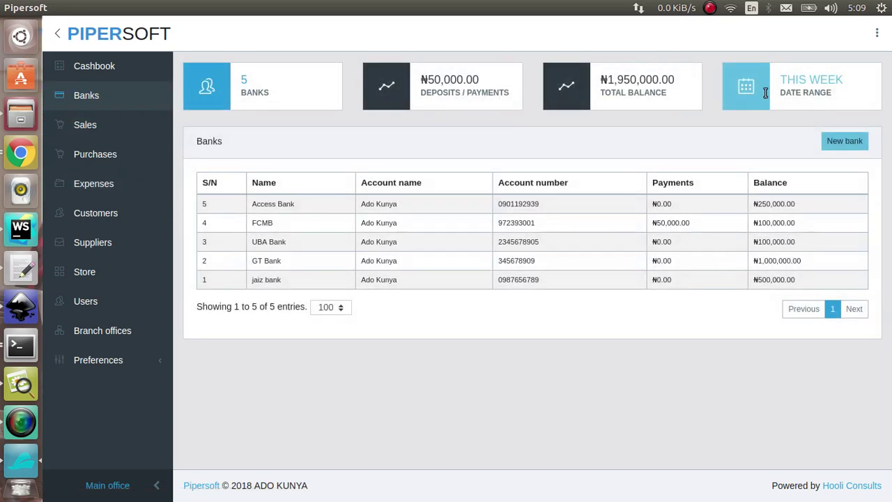
click(96, 69)
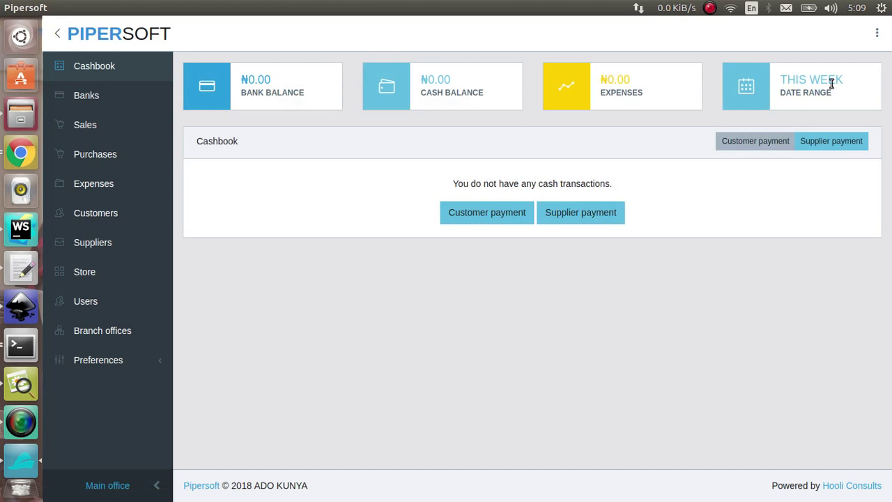
Set the cashbook date range to end on May 30, 2018.
click(829, 86)
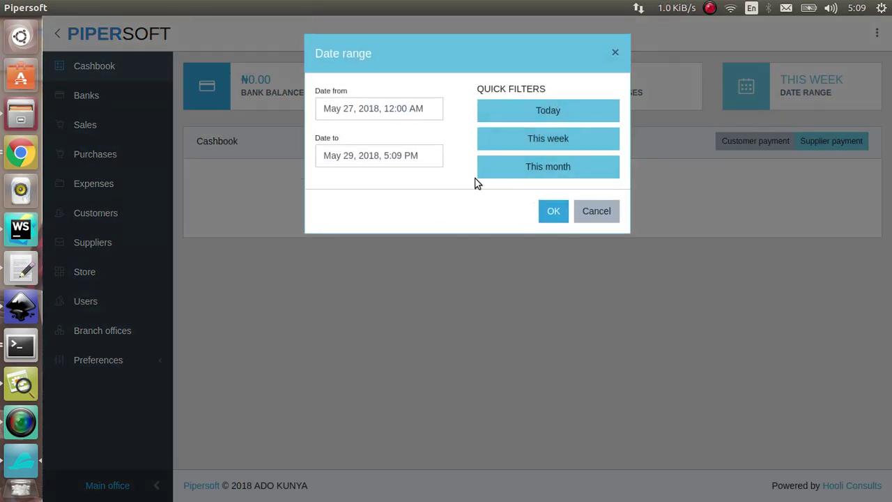
click(425, 157)
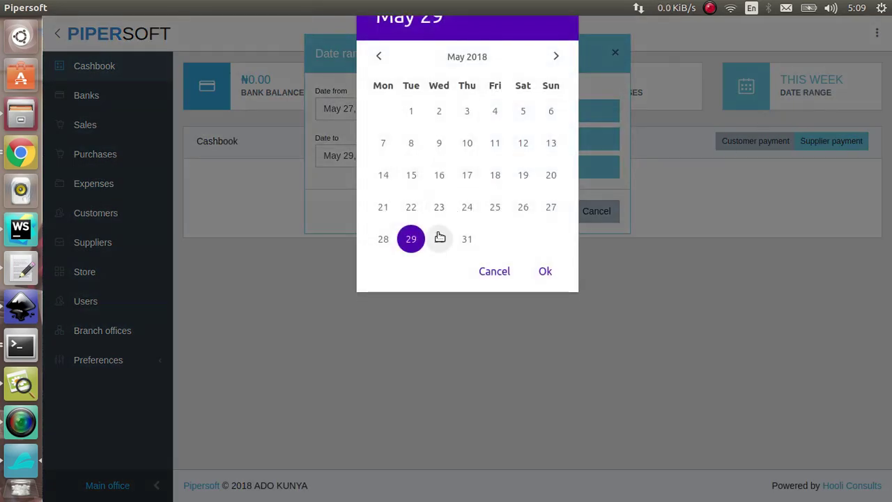
click(439, 239)
click(545, 263)
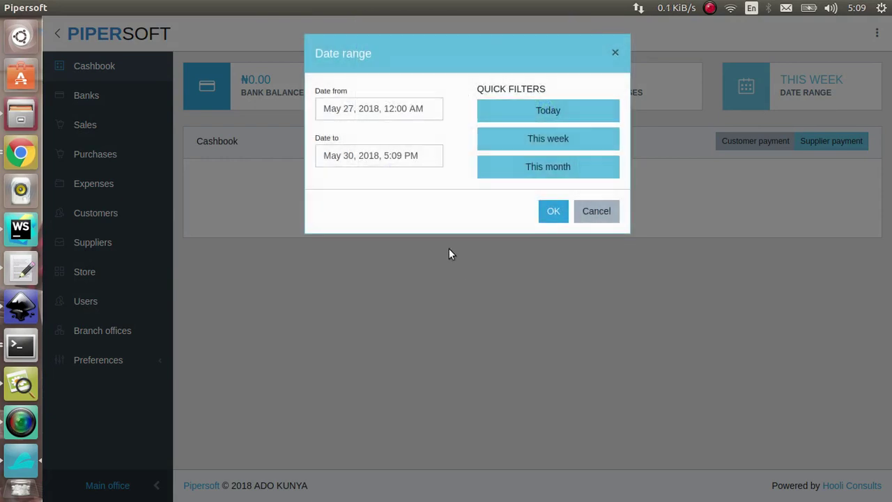
click(553, 211)
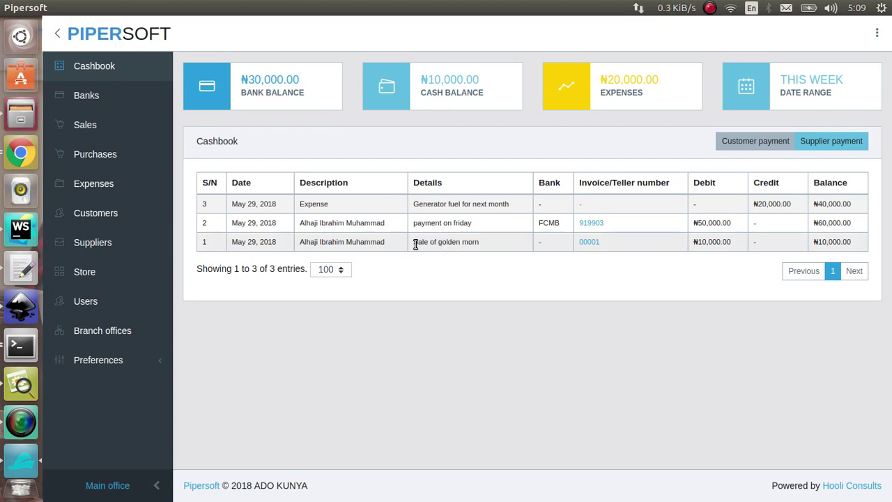
click(812, 84)
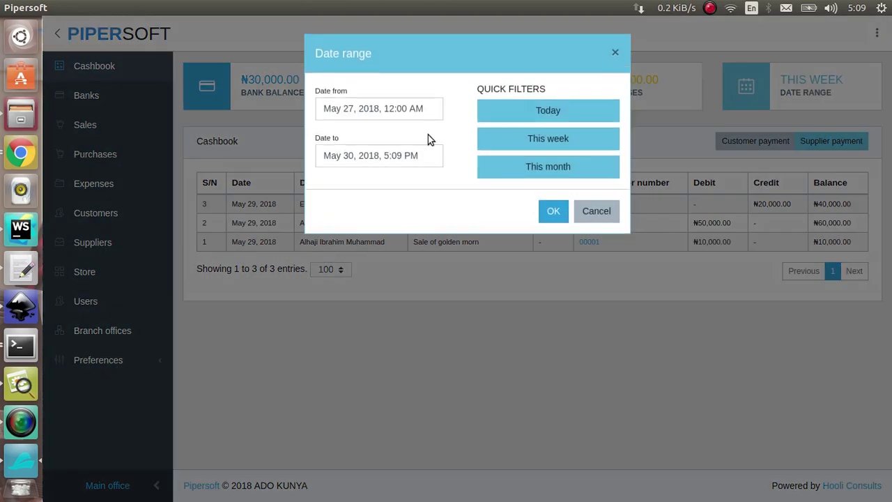
click(616, 48)
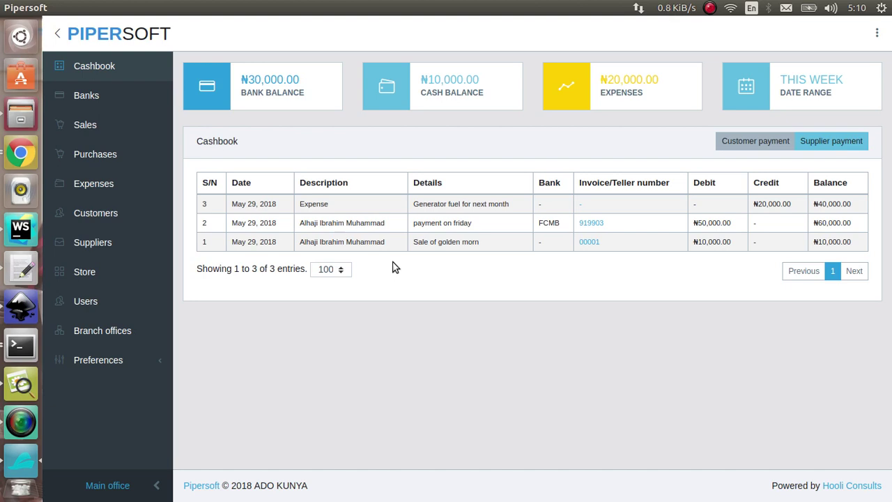
Start a new expense paid by Cash payment.
click(152, 198)
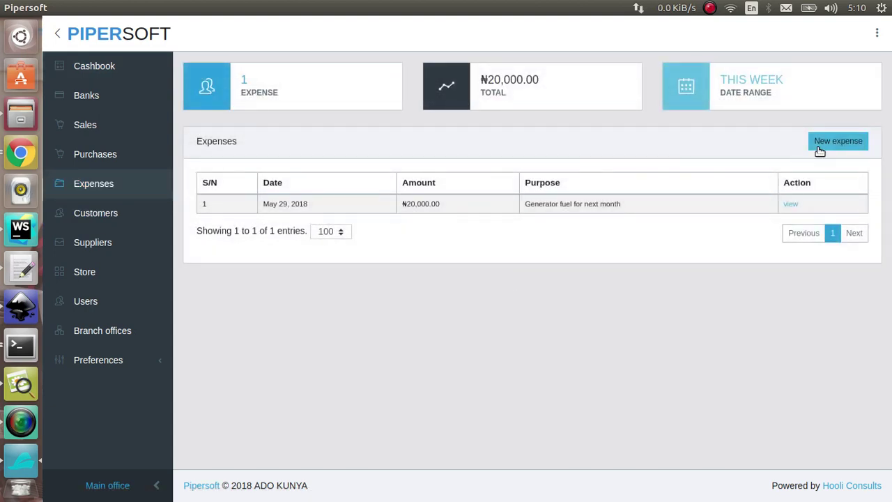
click(819, 145)
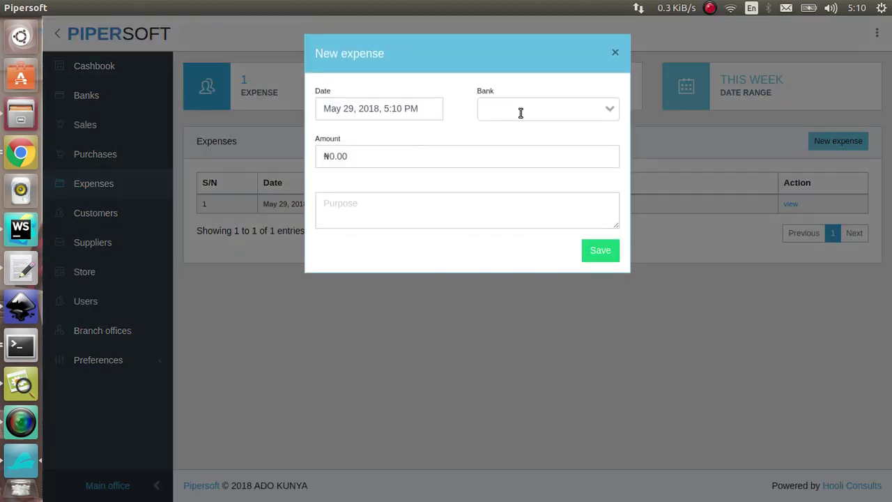
click(520, 113)
click(521, 133)
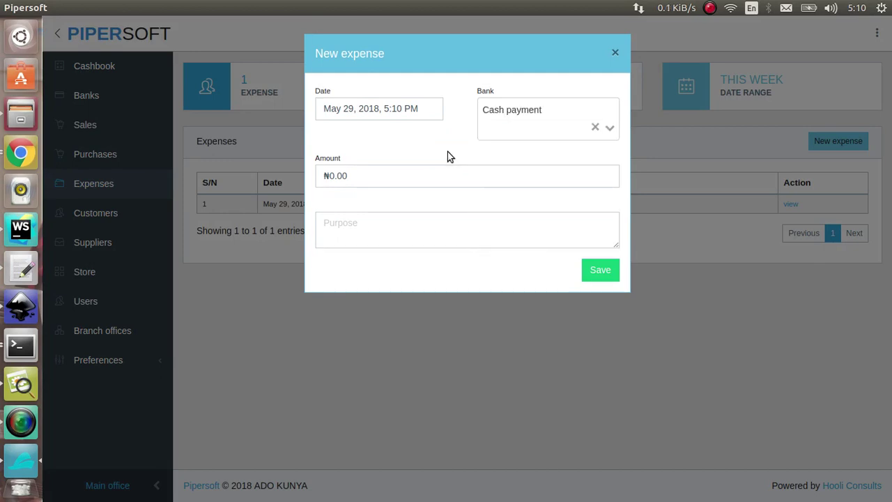
Enter 2,000 as the amount and 'Food' as the purpose, then save the expense.
click(440, 168)
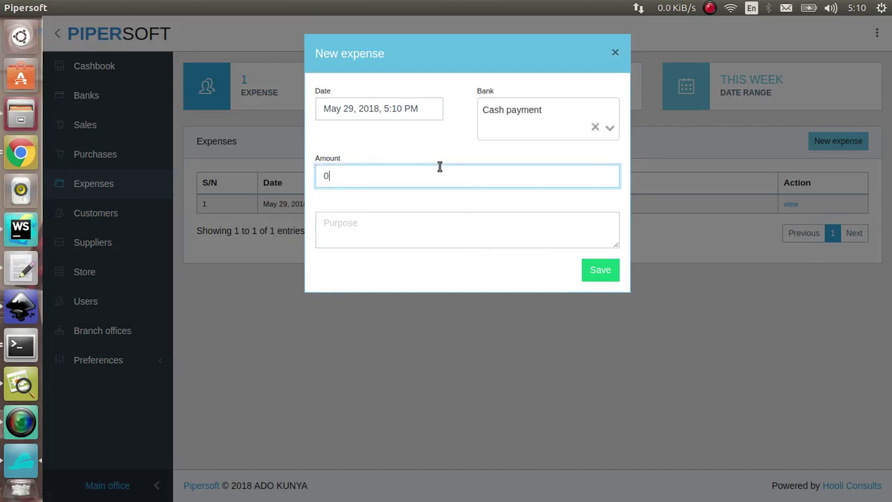
text(5000)
key(BackSpace)
key(BackSpace)
key(BackSpace)
key(BackSpace)
text(2,000)
key(Tab)
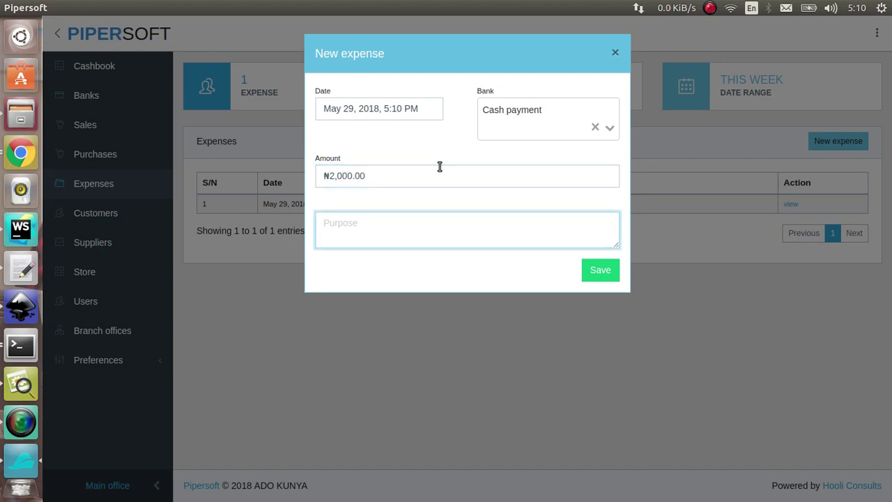
text(Food)
key(Tab)
key(Return)
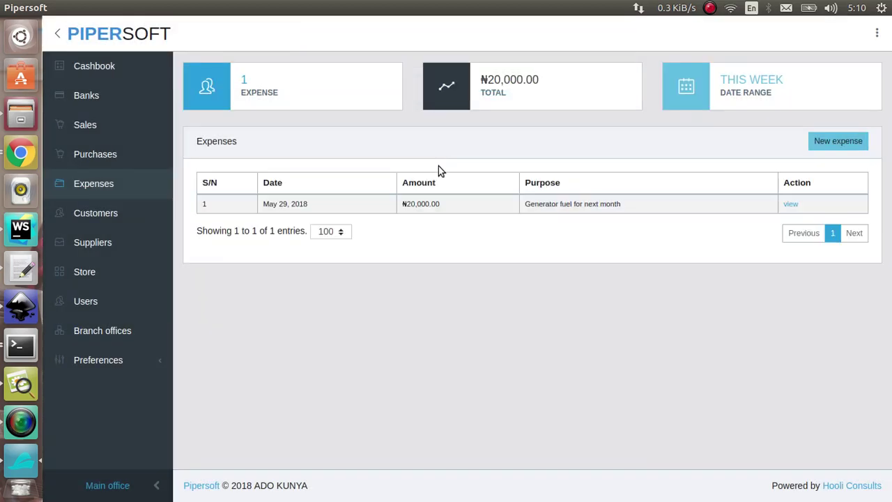
Move the cashbook's end date to May 30, 2018 so the ₦2,000.00 Food expense appears.
click(113, 72)
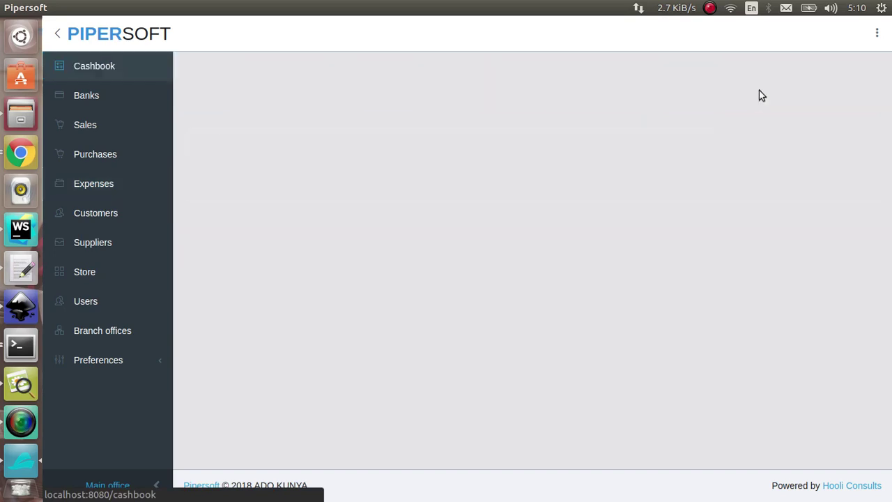
click(791, 107)
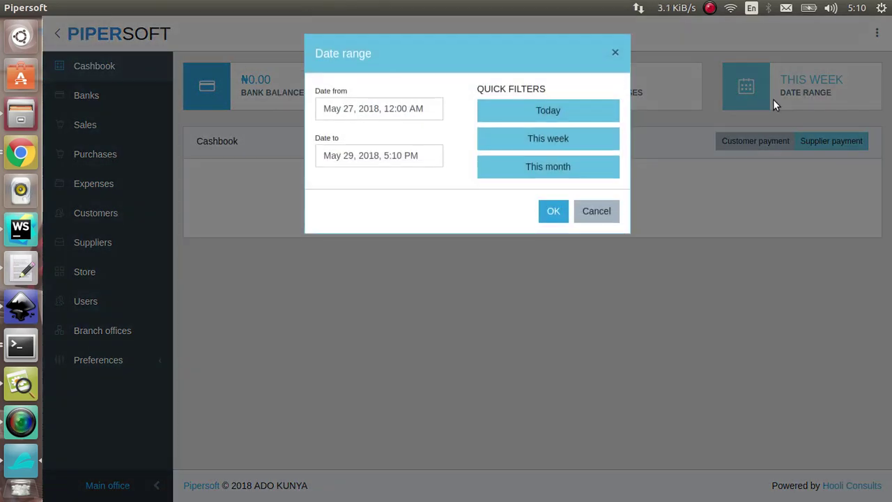
click(414, 160)
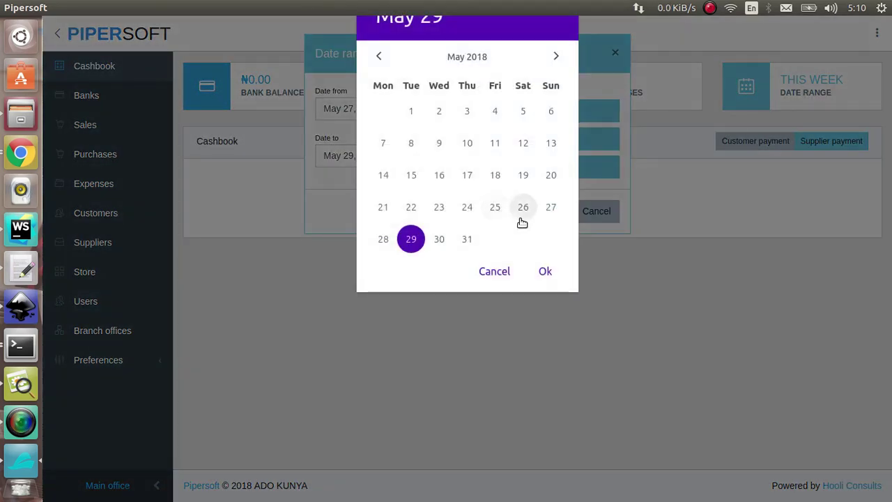
click(437, 239)
click(544, 269)
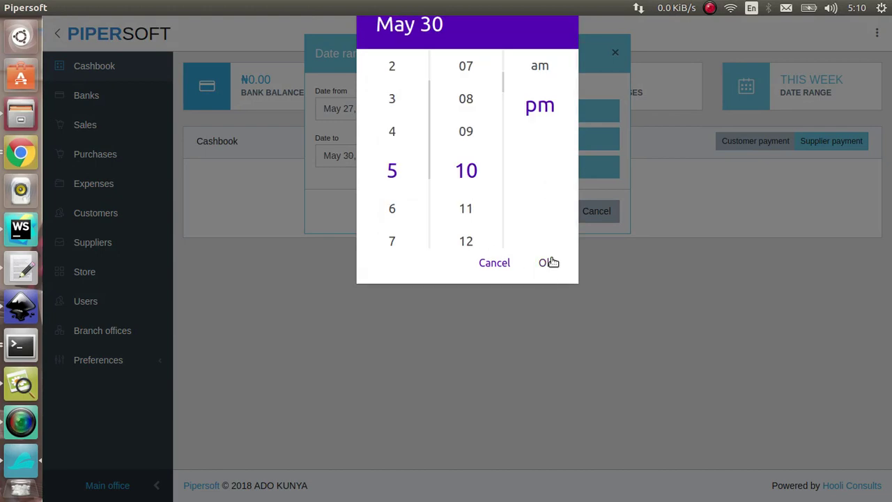
click(548, 263)
click(553, 212)
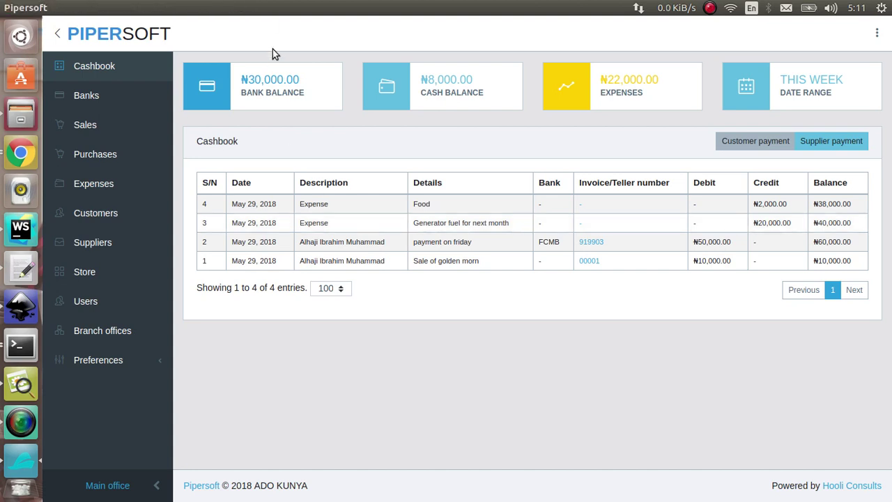
click(271, 76)
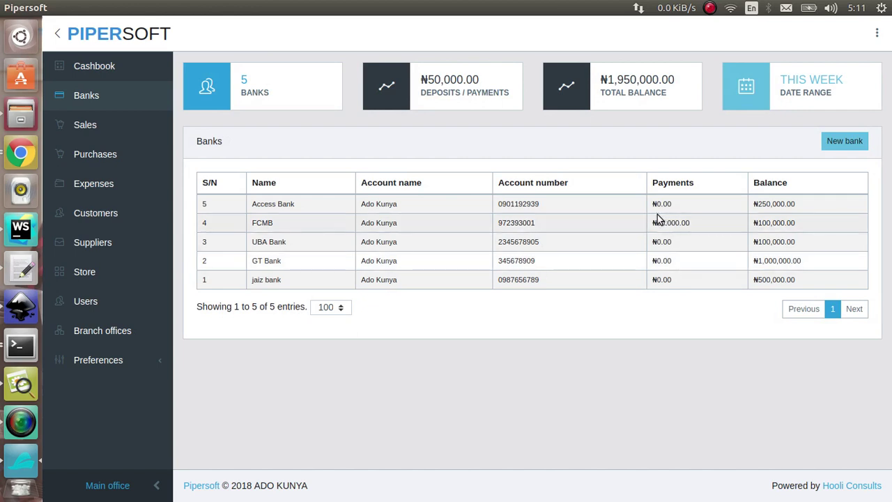
Highlight FCMB's ₦50,000.00 Payments value in the banks list.
drag(648, 223, 776, 222)
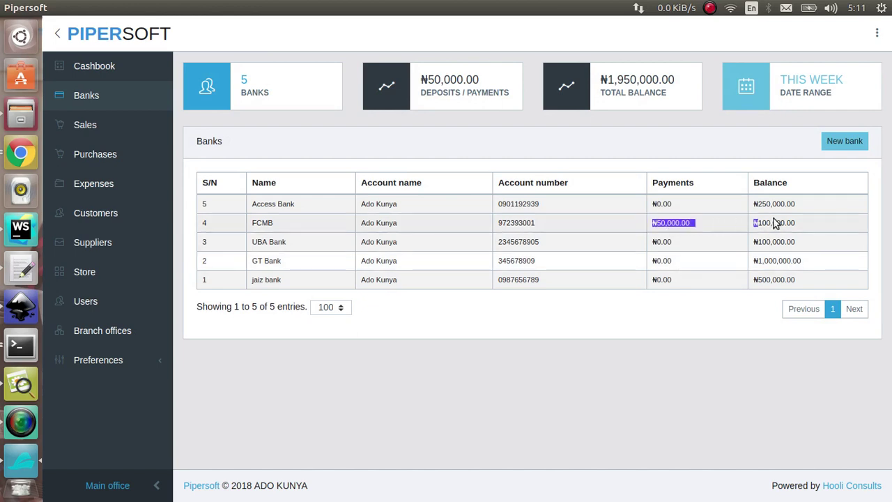
double_click(634, 202)
double_click(669, 221)
click(669, 221)
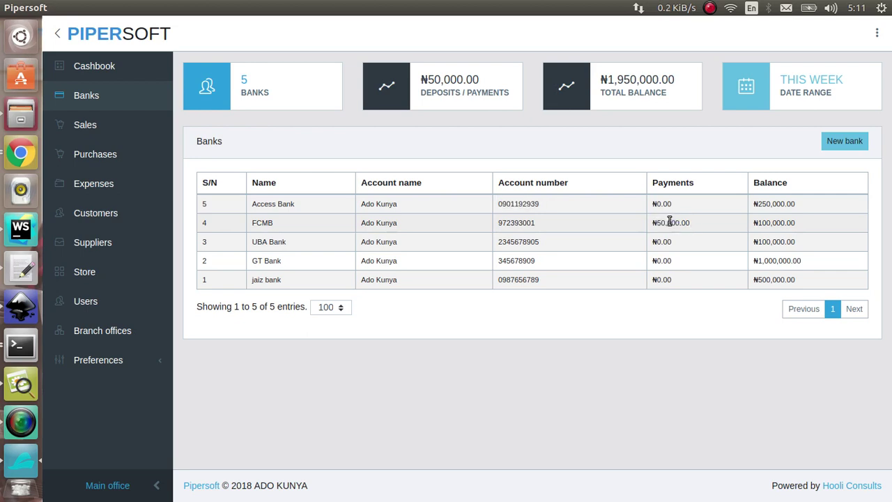
double_click(669, 220)
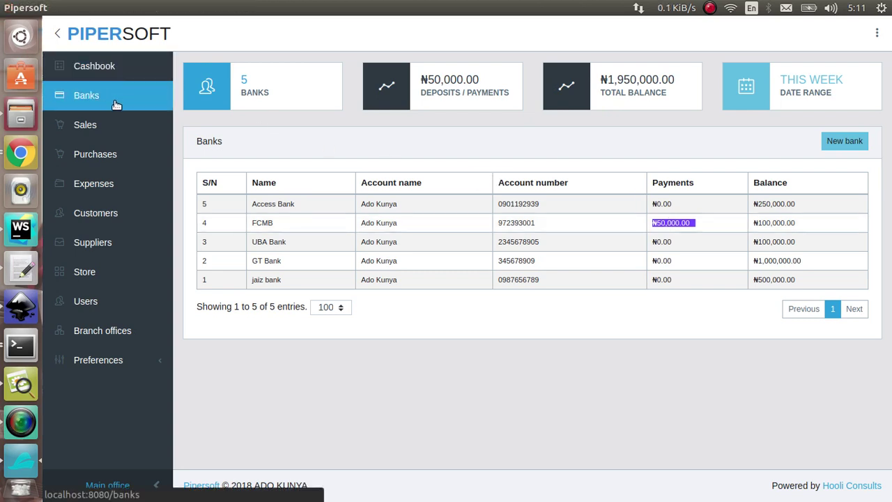
click(127, 74)
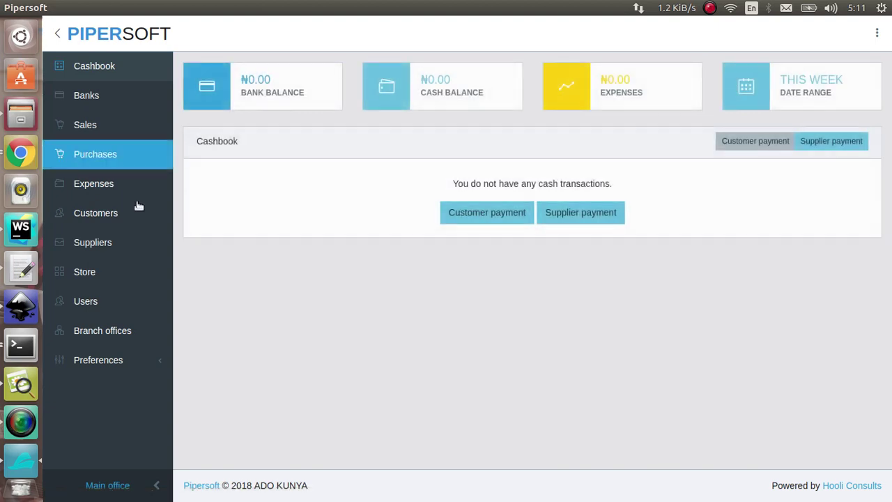
Create a new supplier named 'Tripple G Associates'.
click(121, 241)
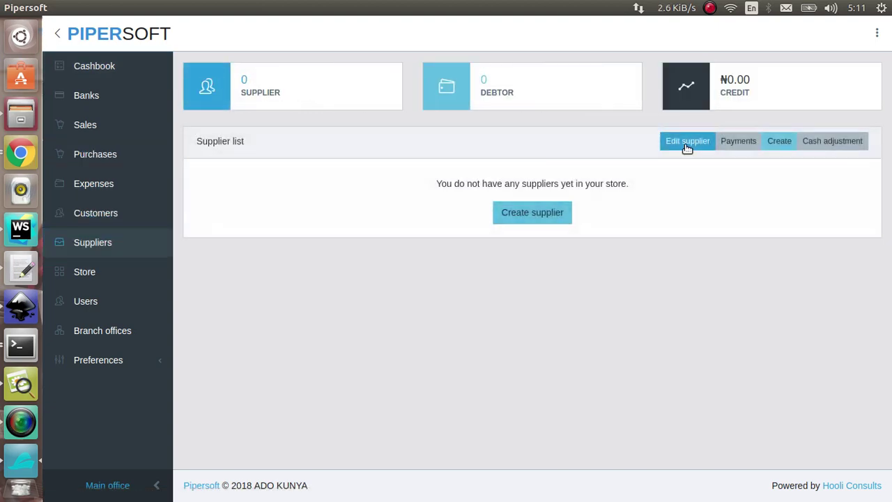
click(782, 144)
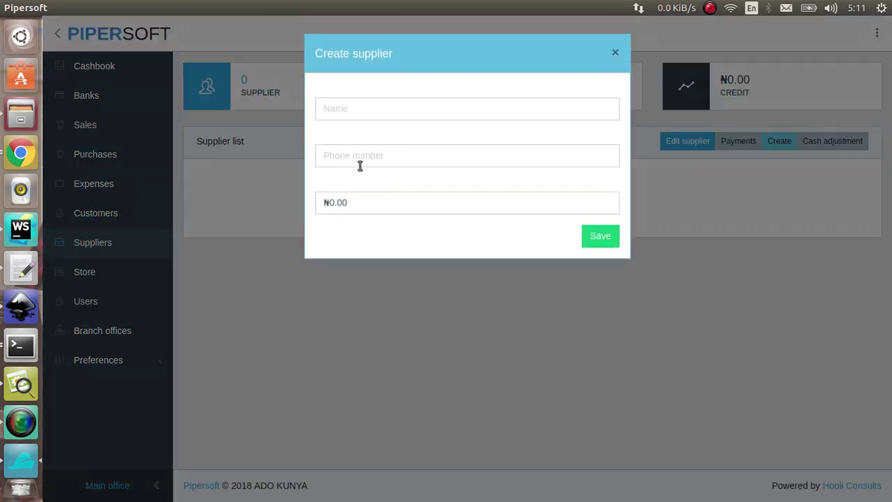
click(357, 120)
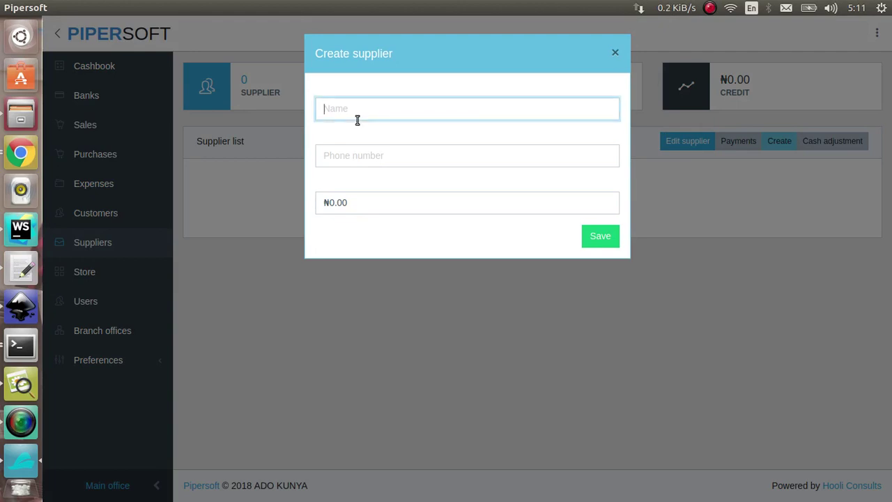
text(Tripple G)
key(Tab)
key(shift+Tab)
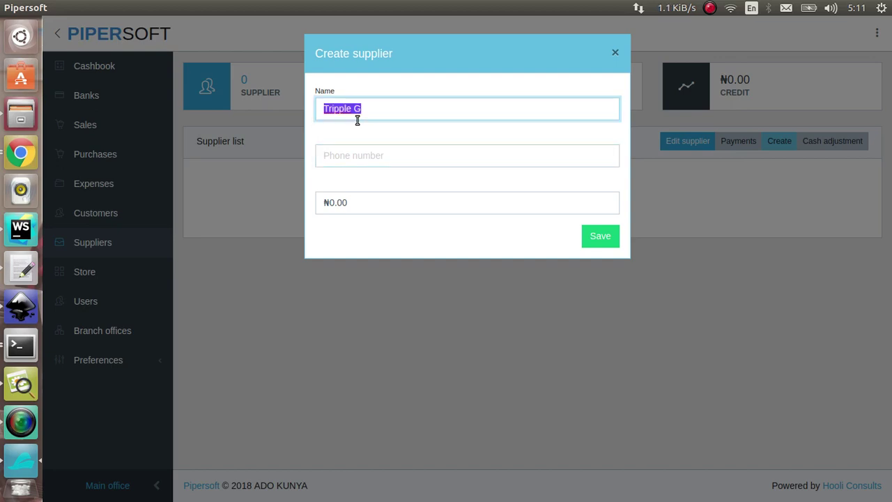
key(End)
text(Associates)
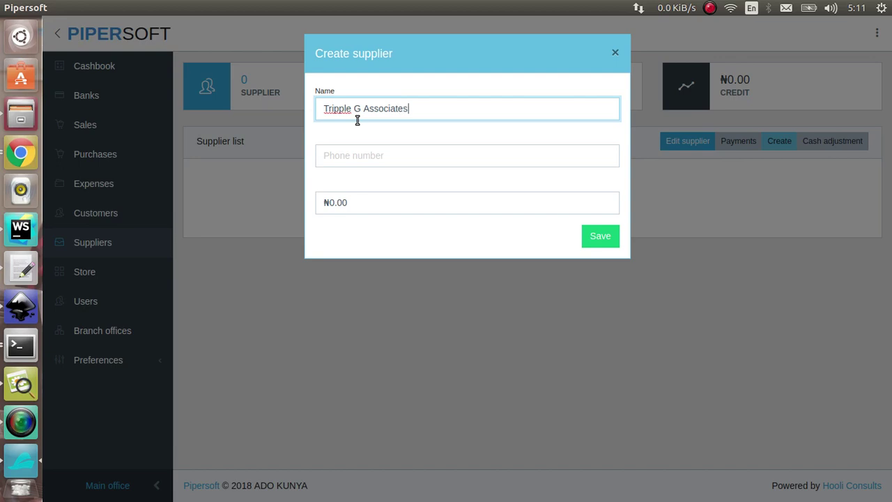
Enter the supplier's phone number, set the start balance to 0, and save.
key(Tab)
text(0909009090)
key(Tab)
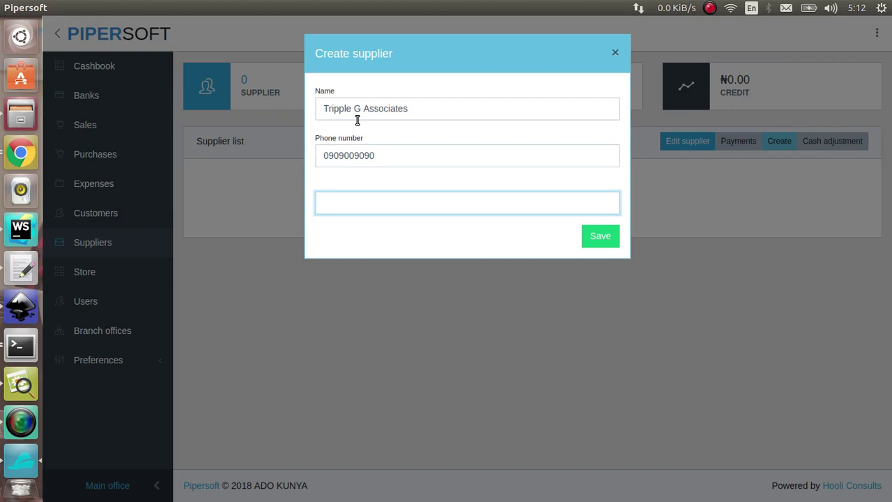
text(500000)
key(BackSpace)
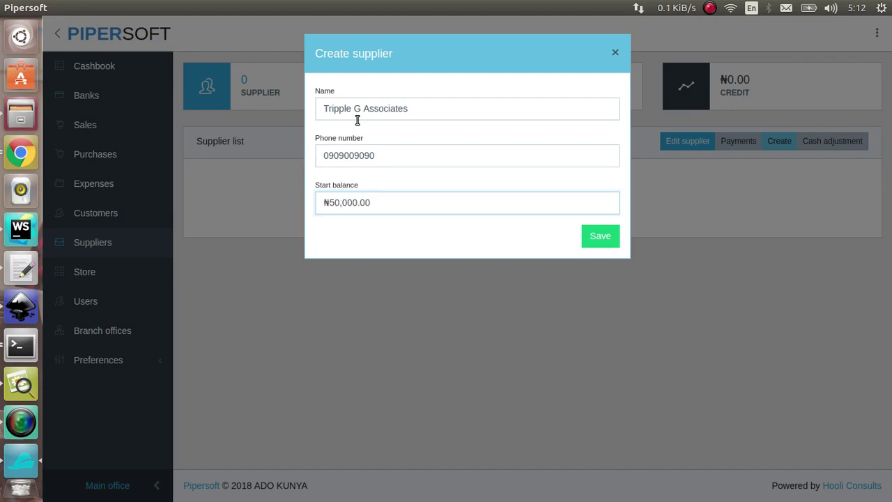
key(Tab)
key(shift+Tab)
text(0)
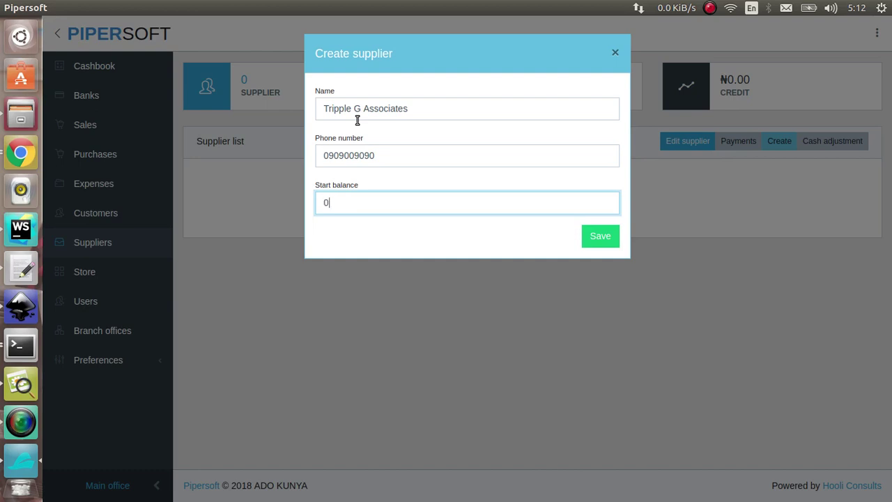
key(Tab)
key(Return)
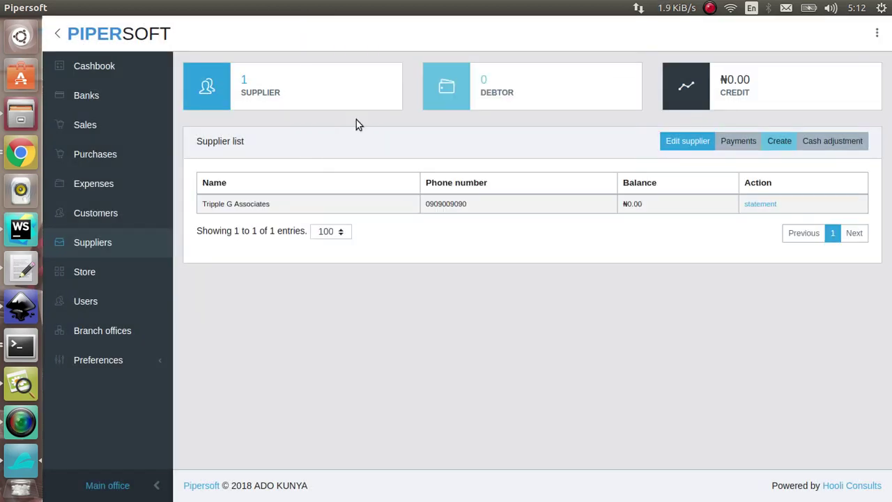
Open the supplier payment form for Tripple G Associates from the Banks page.
click(132, 96)
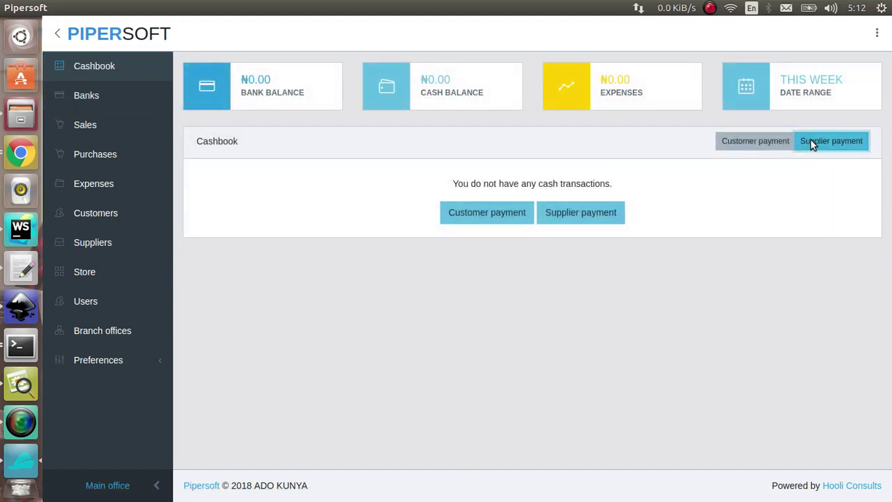
click(812, 142)
click(472, 157)
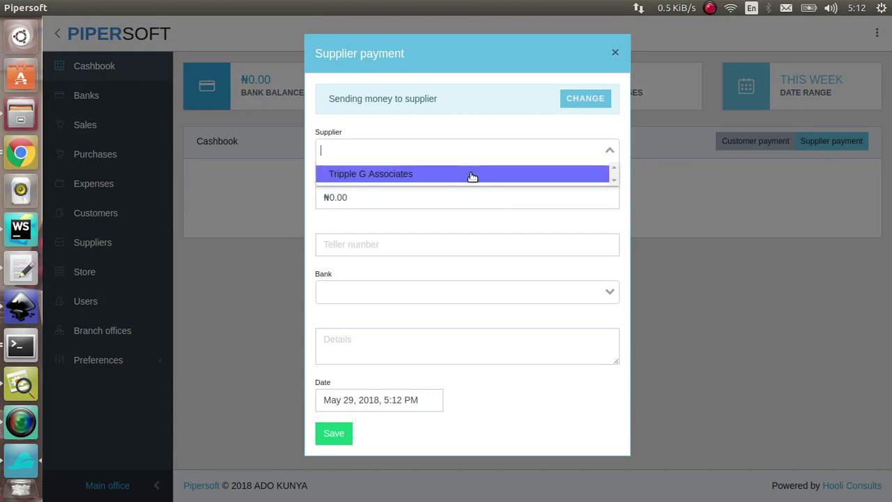
click(471, 175)
click(448, 197)
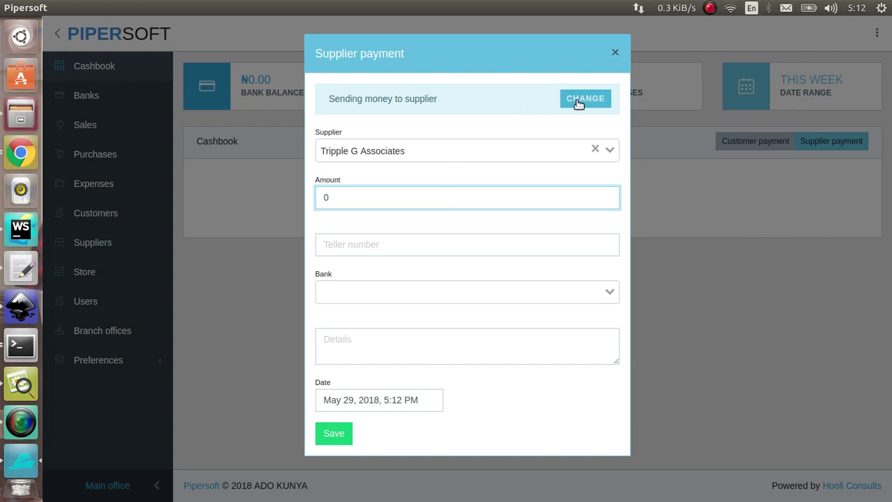
click(578, 103)
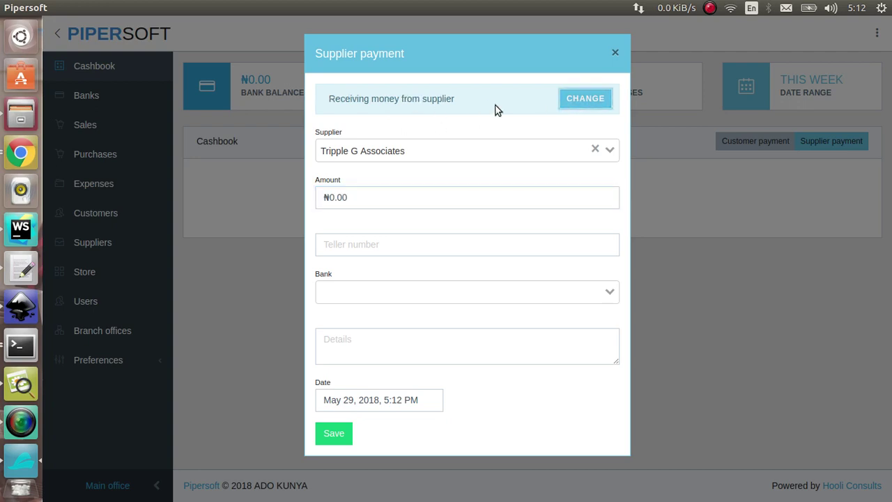
click(587, 106)
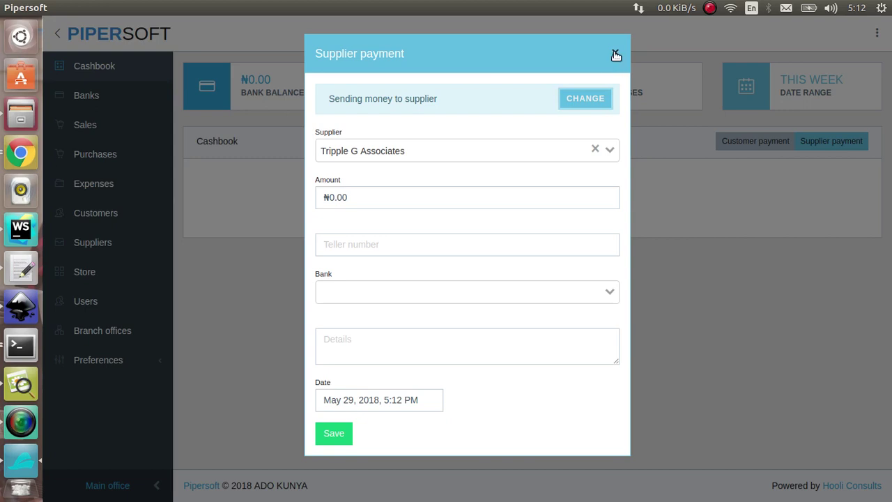
click(614, 52)
click(755, 141)
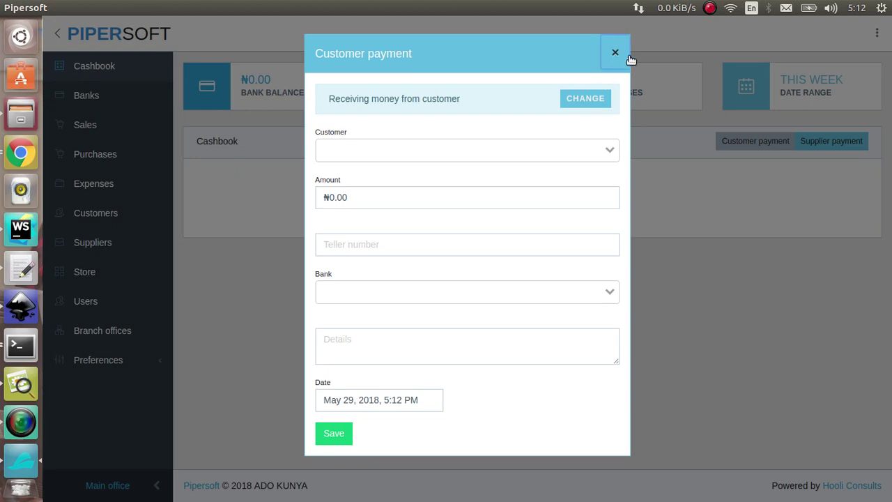
click(614, 54)
click(836, 141)
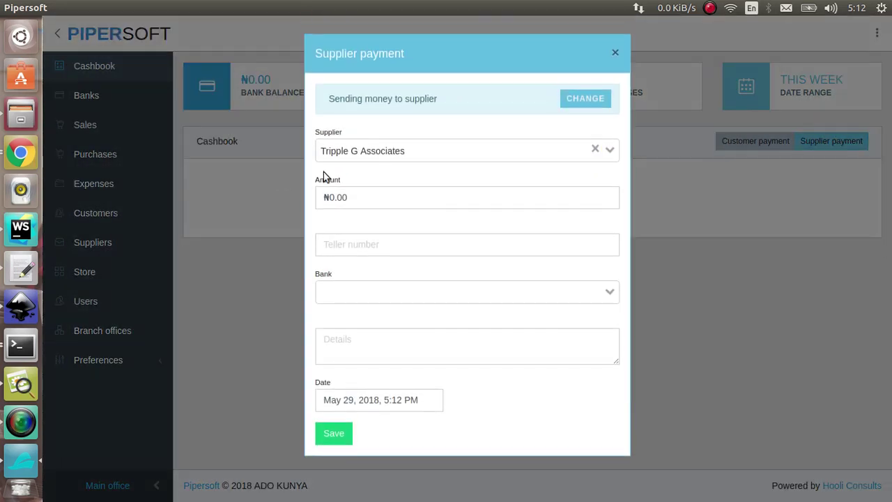
Enter a ₦25,000 payment with teller number 82920, paid from FCMB.
click(379, 190)
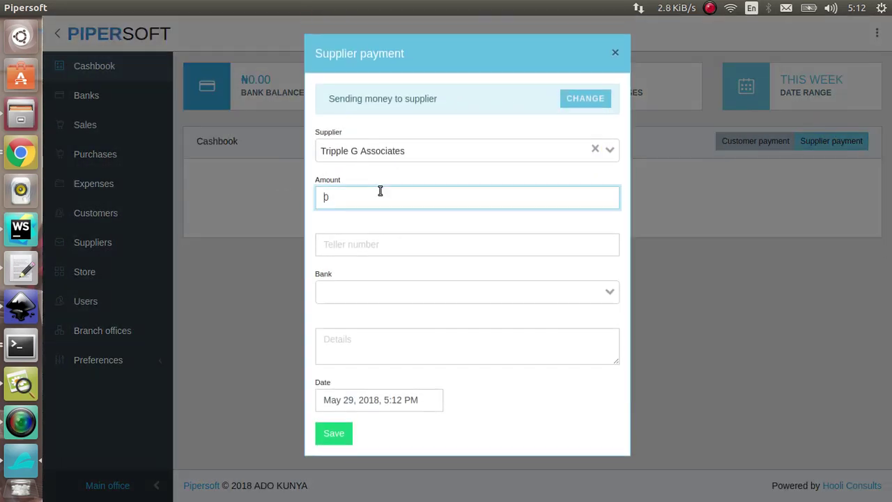
text(2500)
key(BackSpace)
text(00)
key(Tab)
text(82920)
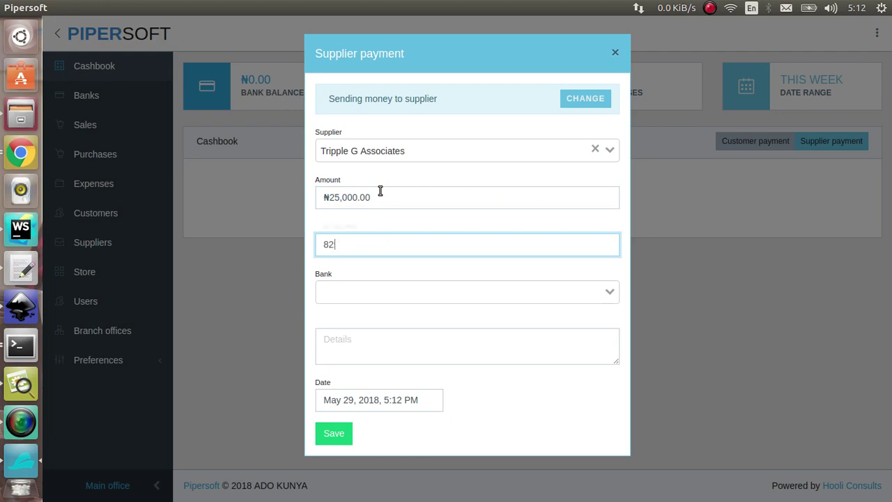
key(Tab)
key(Down)
key(Down)
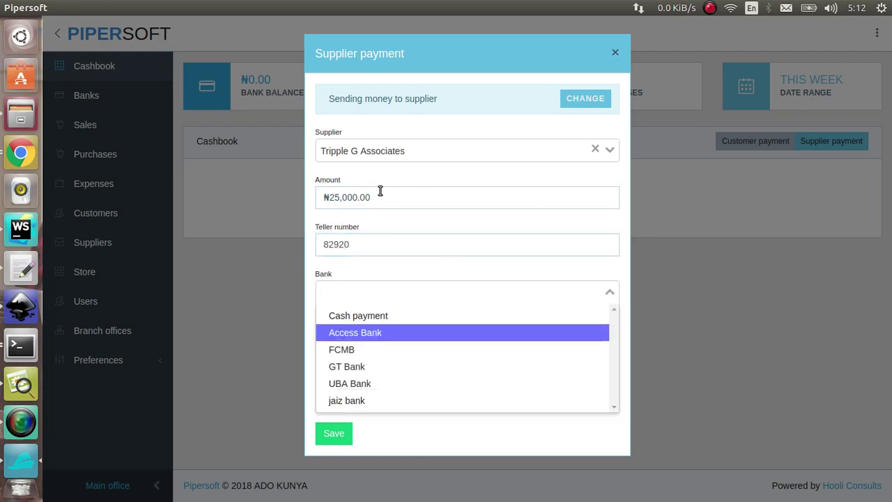
key(Return)
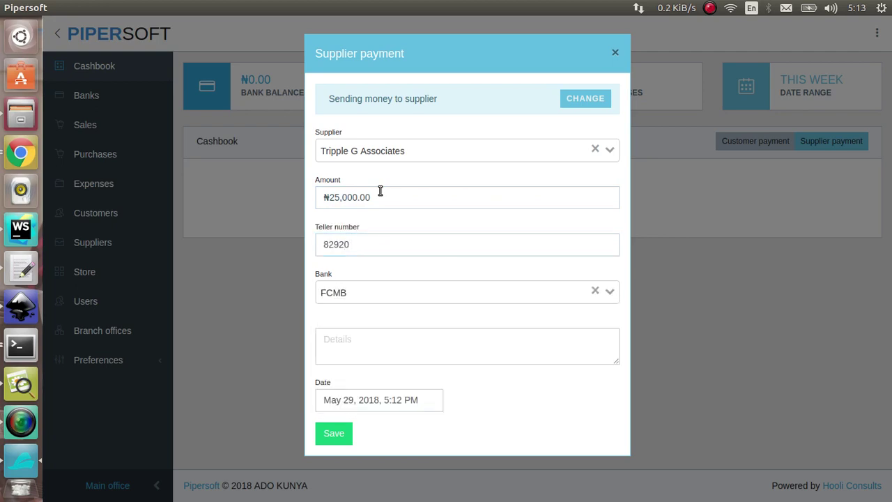
click(361, 286)
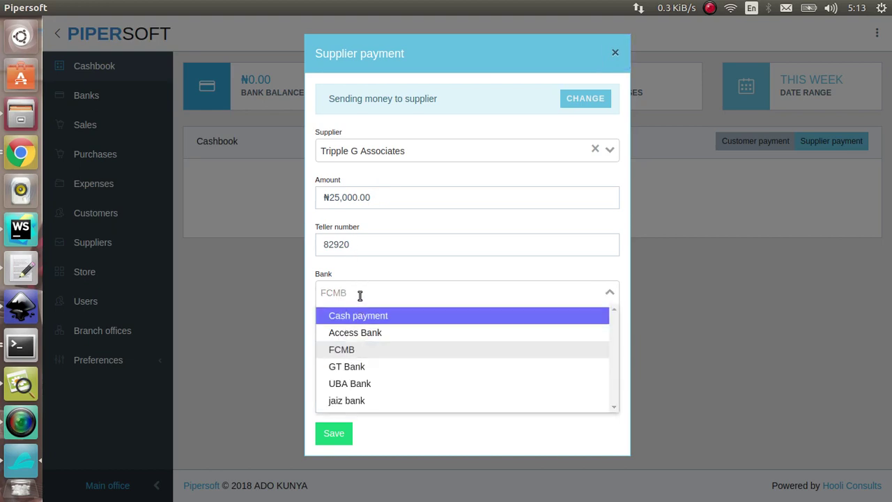
click(360, 294)
Keep May 29 as the payment date and save the supplier payment.
click(364, 346)
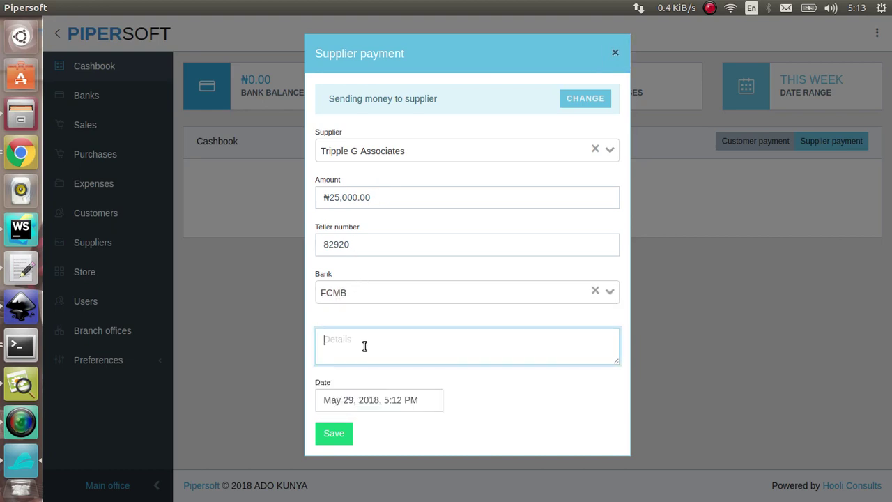
click(351, 400)
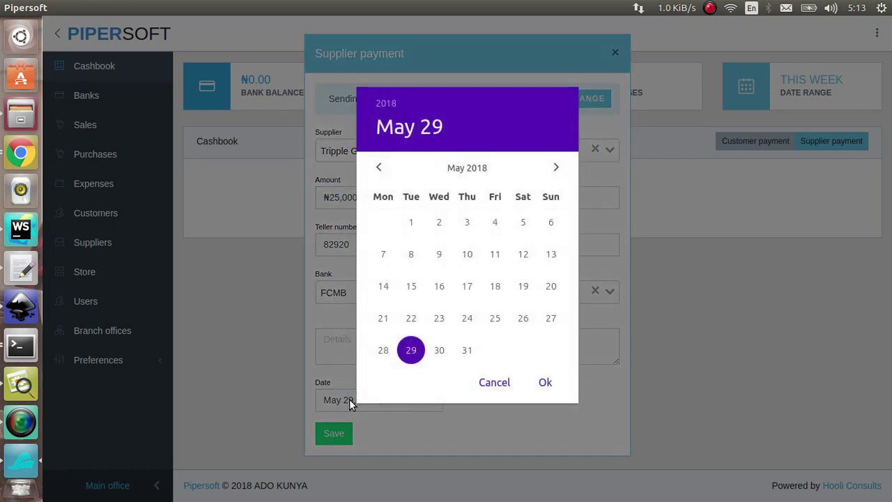
click(337, 403)
click(340, 431)
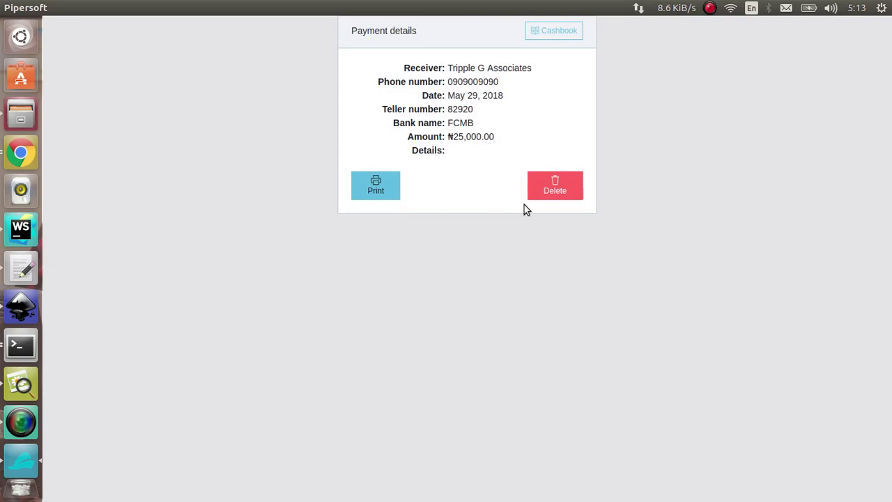
Set the cashbook end date to May 29, 2018, 7 PM, and zoom to 110%.
click(557, 35)
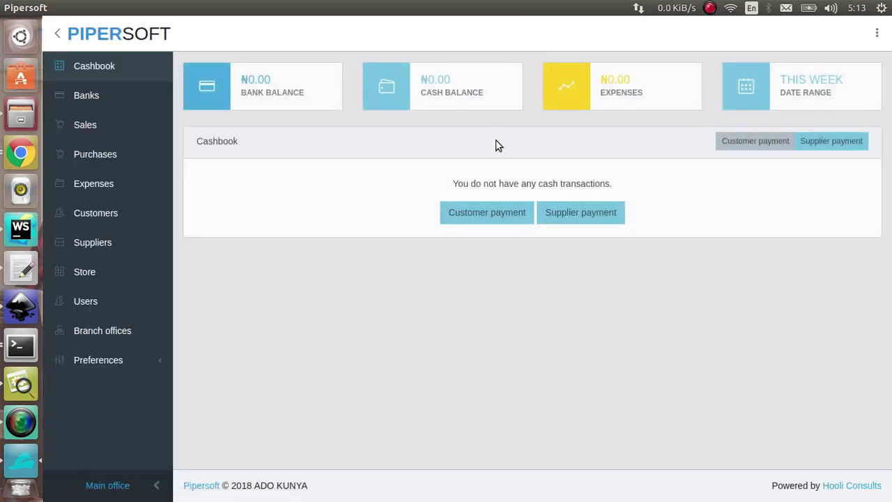
click(771, 103)
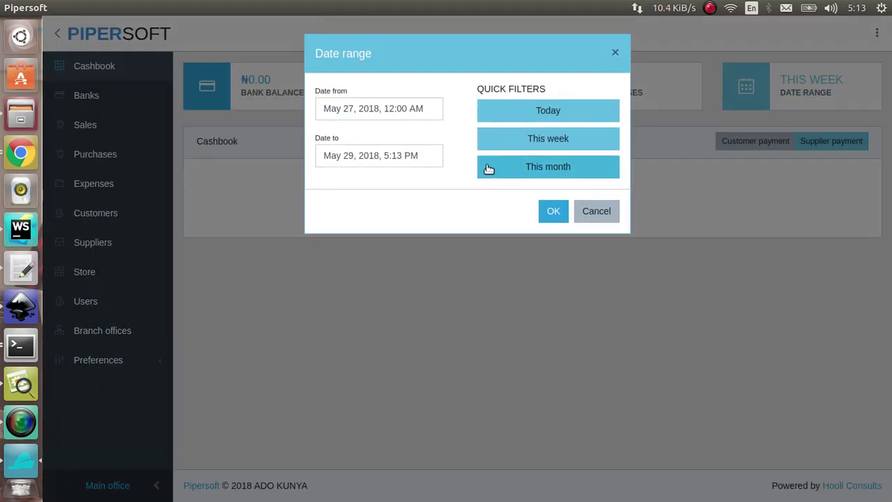
click(408, 166)
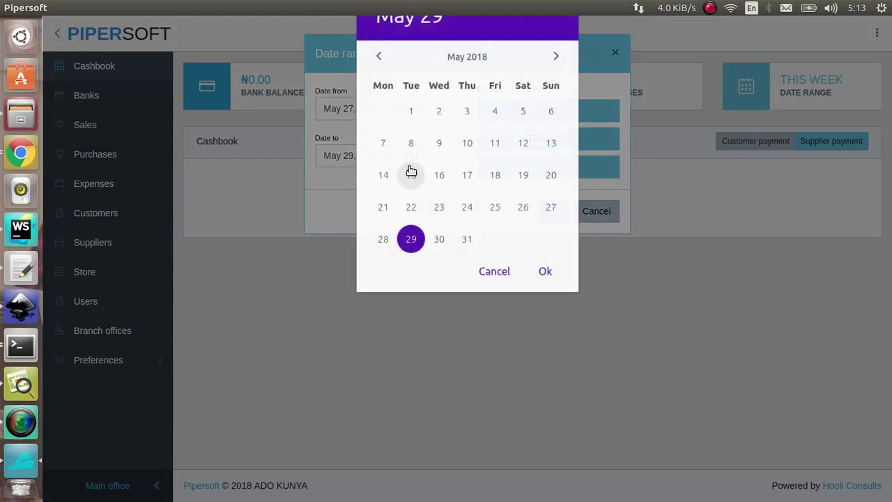
click(412, 244)
click(446, 241)
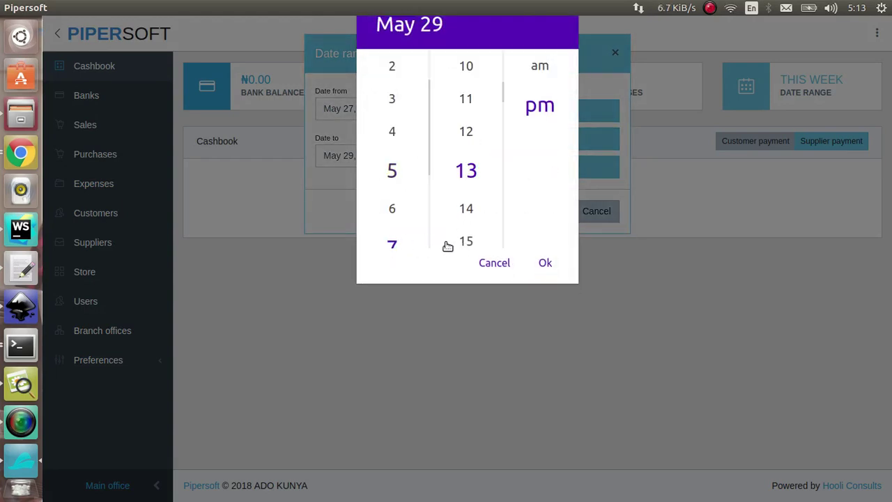
click(540, 261)
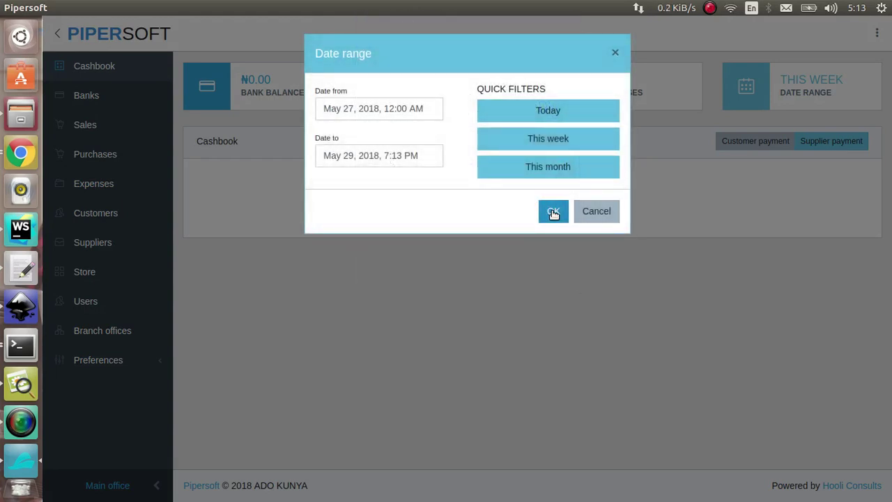
click(553, 211)
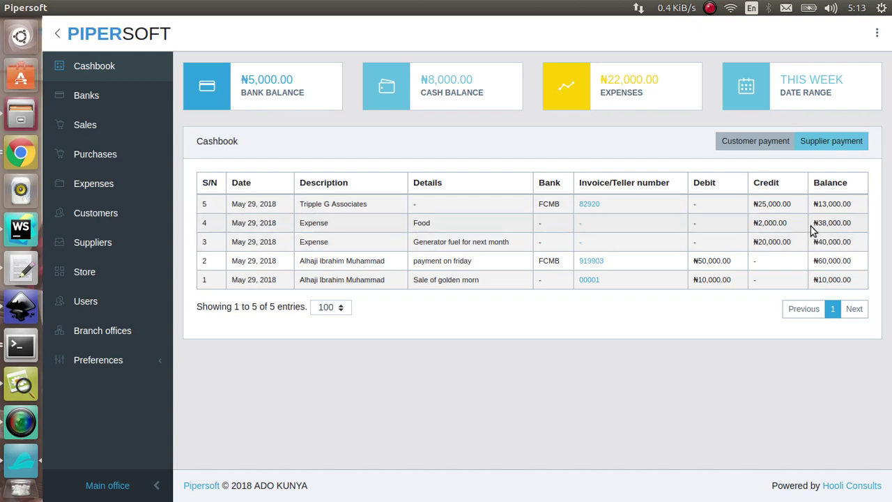
key(ctrl+plus)
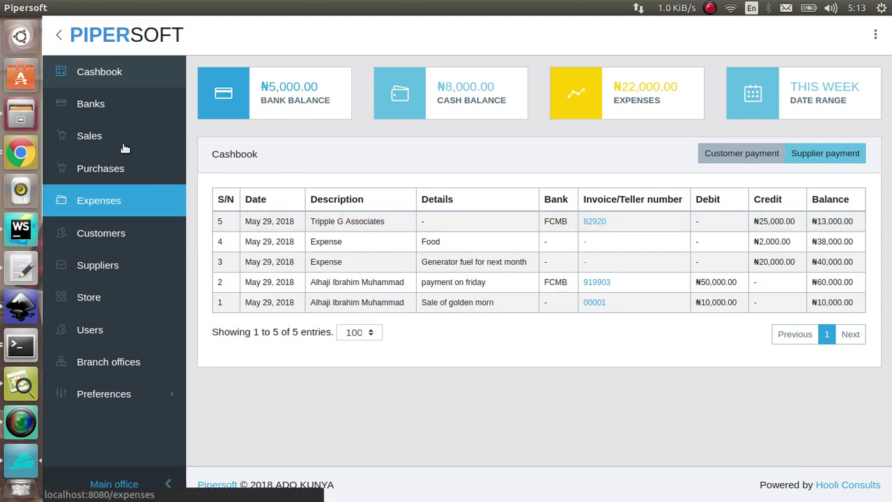
View the Banks list showing FCMB with ₦25,000.00 payments and a ₦75,000.00 balance.
click(108, 98)
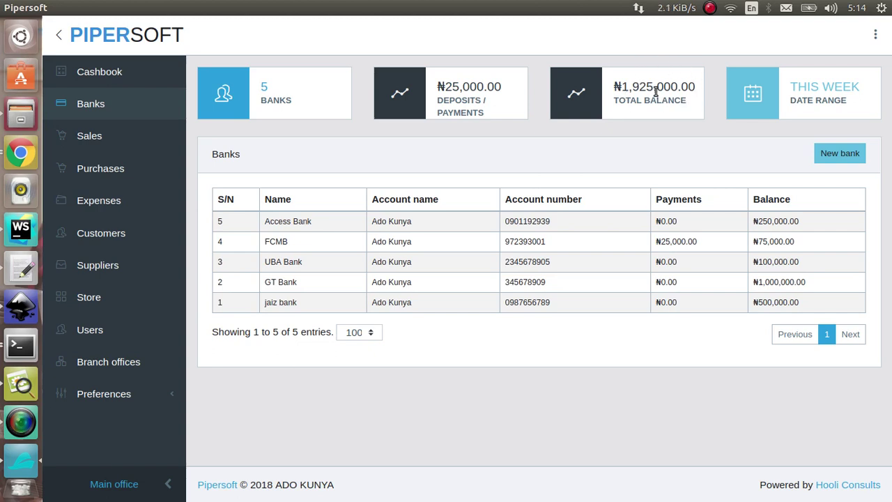
click(118, 162)
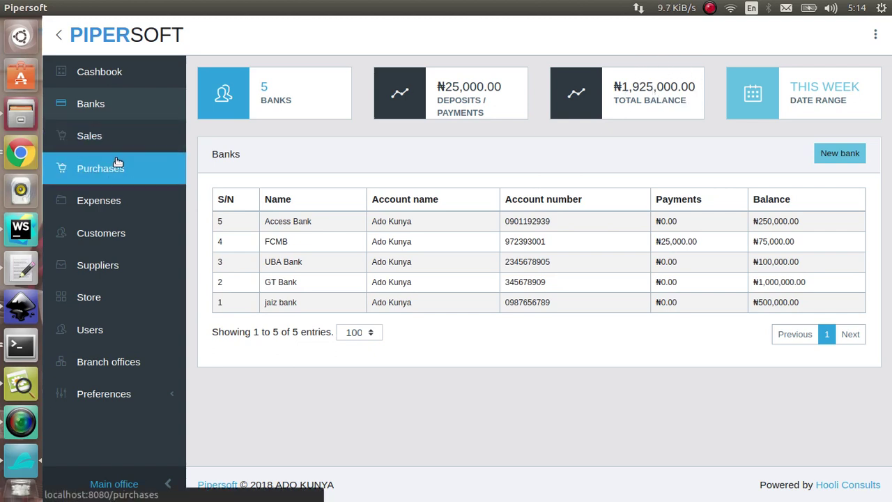
Start a new purchase with Tripple G Associates as the supplier.
click(115, 71)
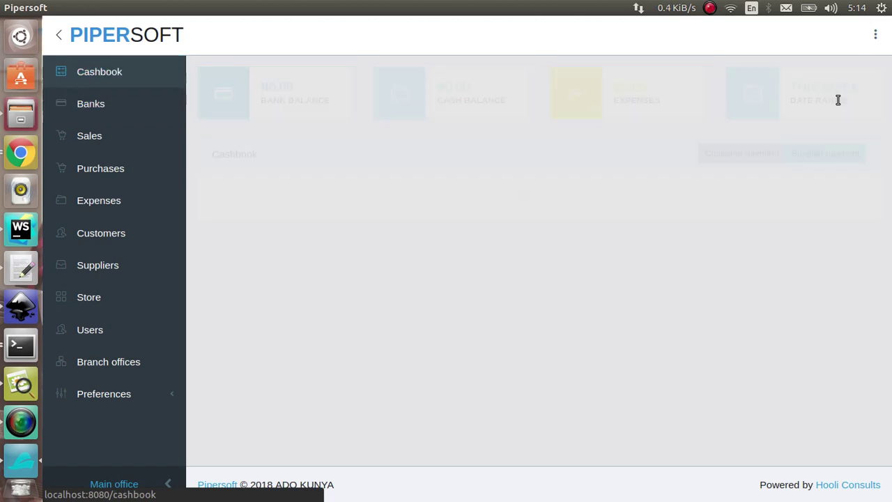
click(808, 112)
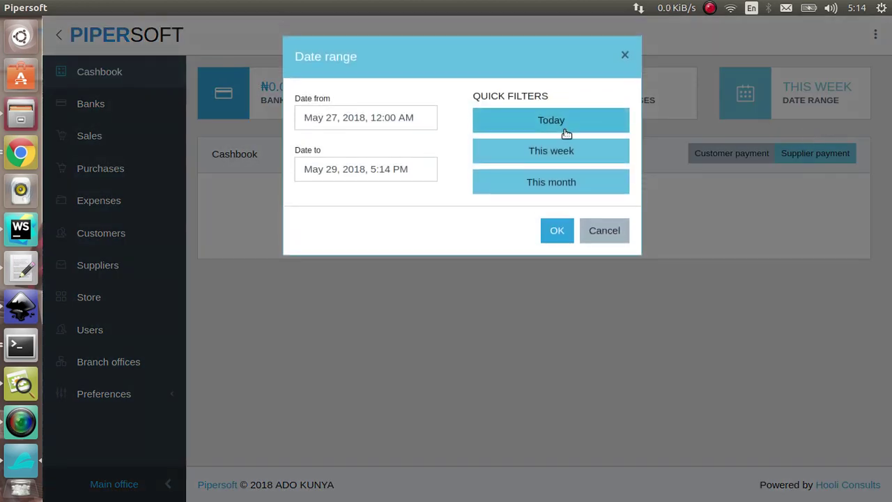
click(246, 151)
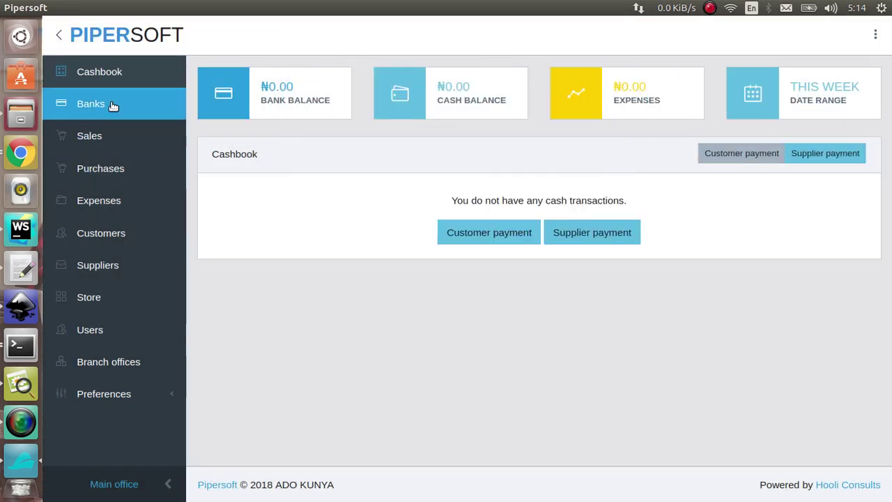
click(124, 172)
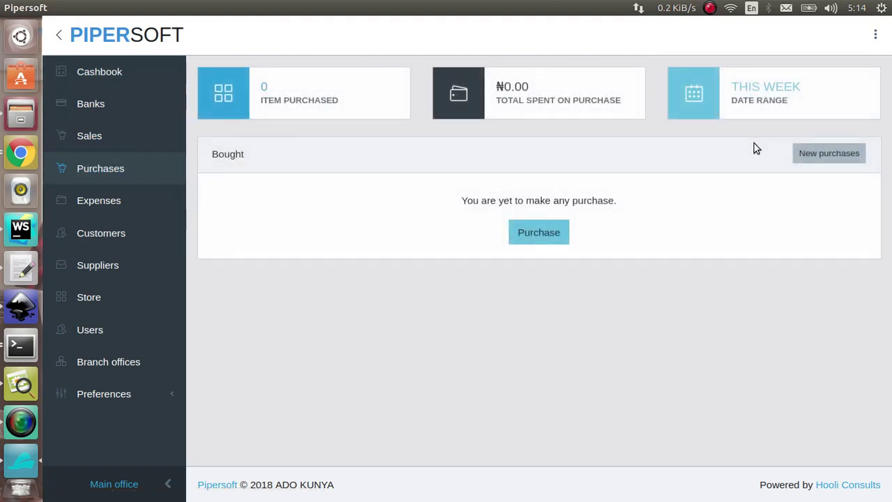
click(836, 152)
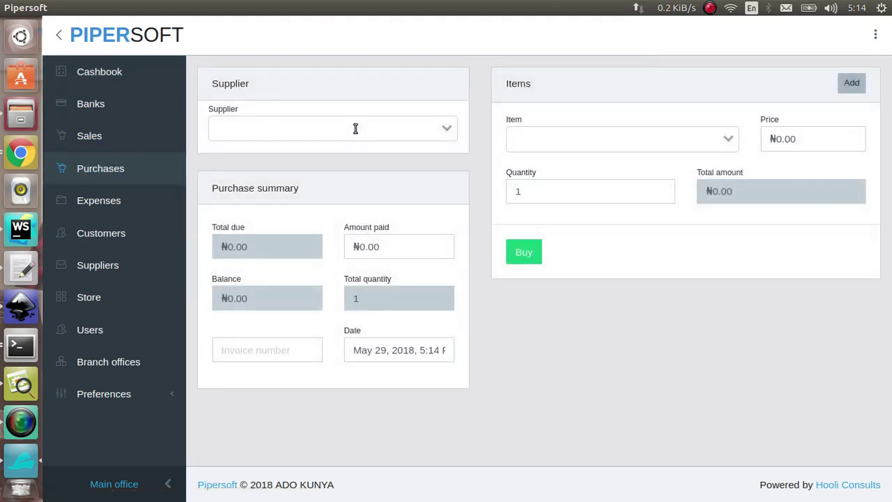
click(354, 127)
click(364, 159)
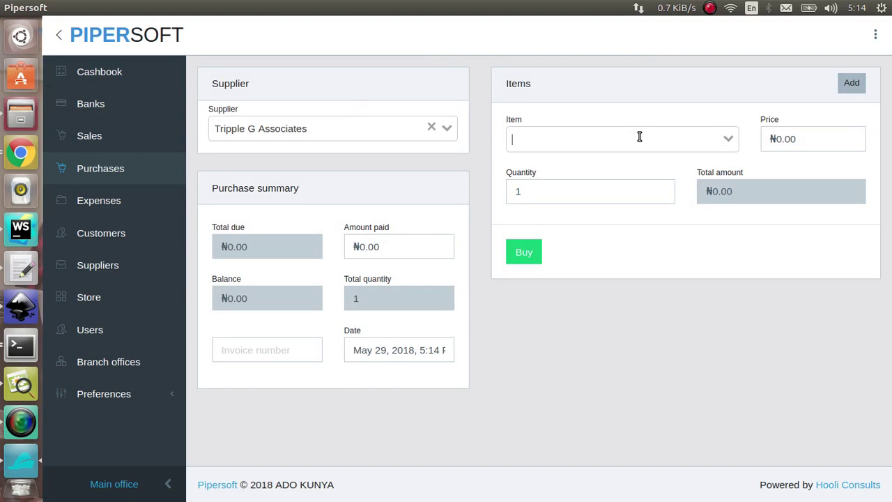
Add 1000 millo at ₦350 each, replacing the initially chosen golden morn.
click(639, 136)
click(620, 200)
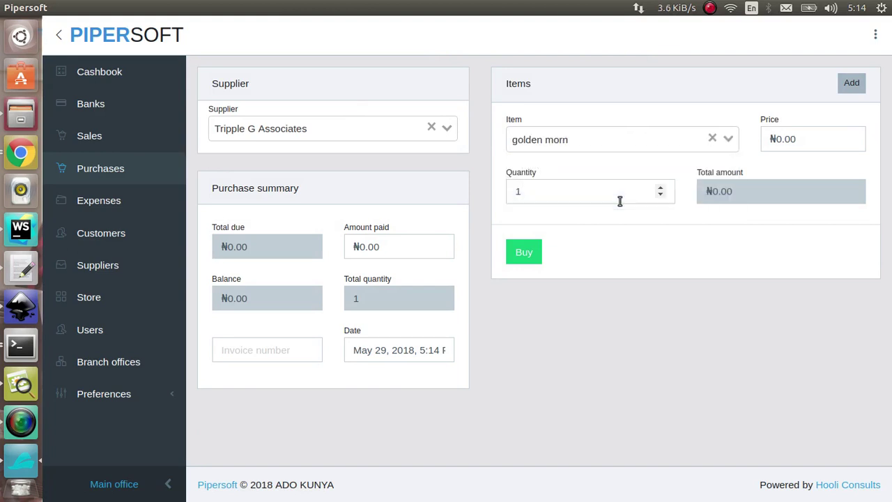
click(806, 136)
text(5)
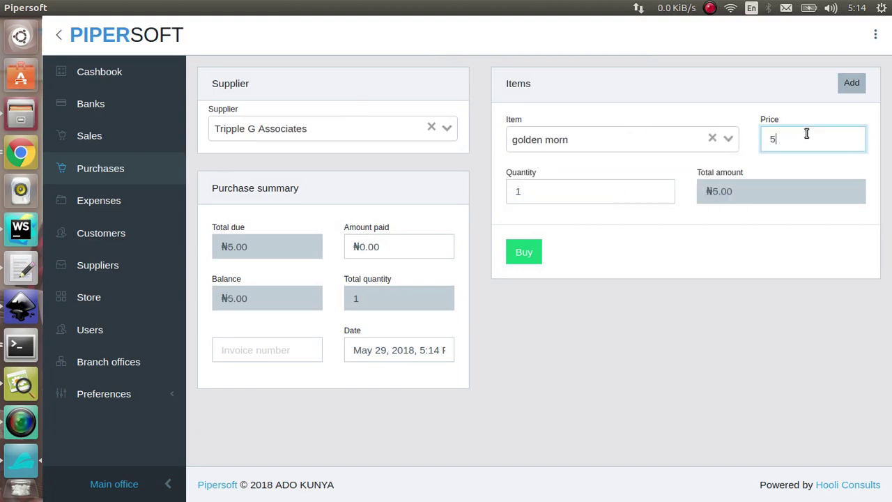
text(00)
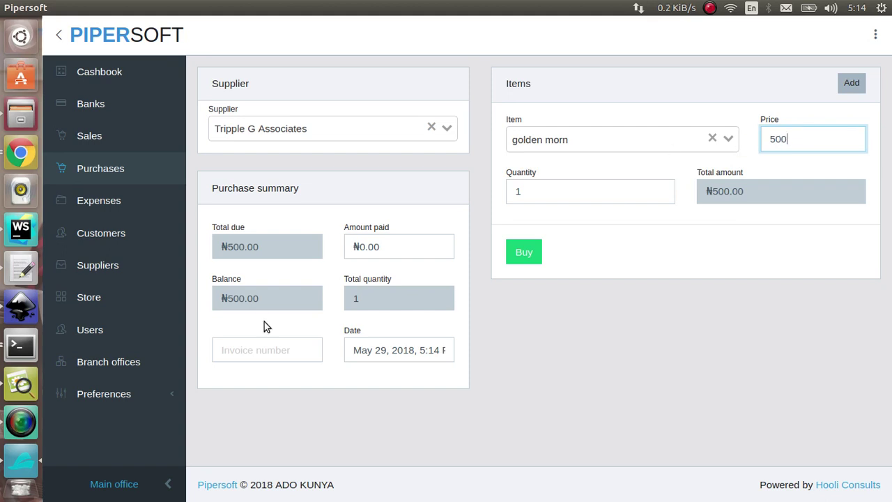
click(268, 349)
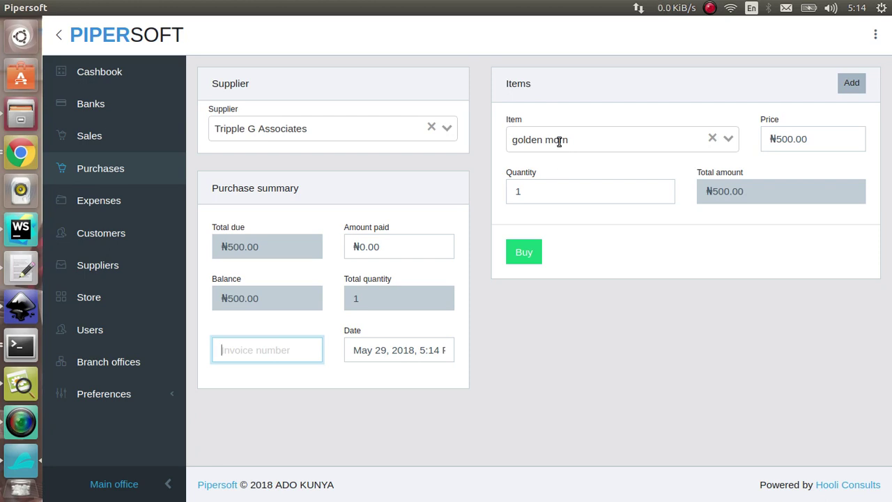
click(724, 143)
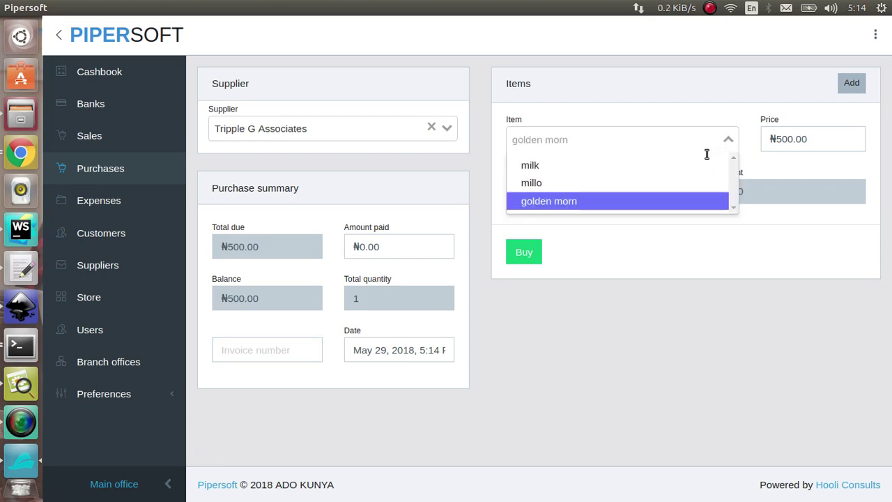
click(655, 184)
click(805, 145)
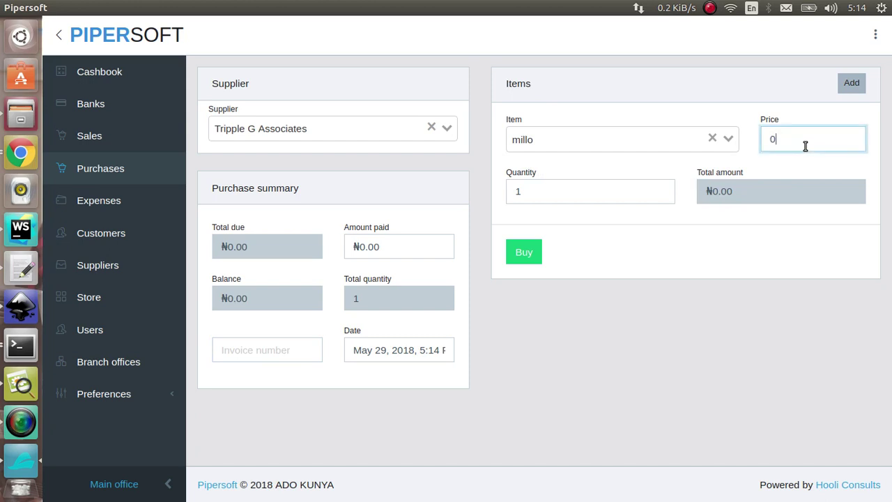
text(350)
key(Tab)
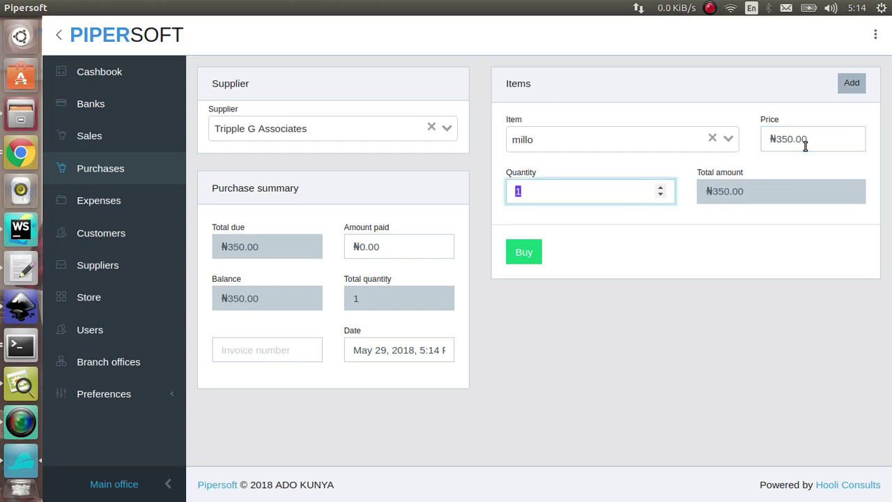
text(1000)
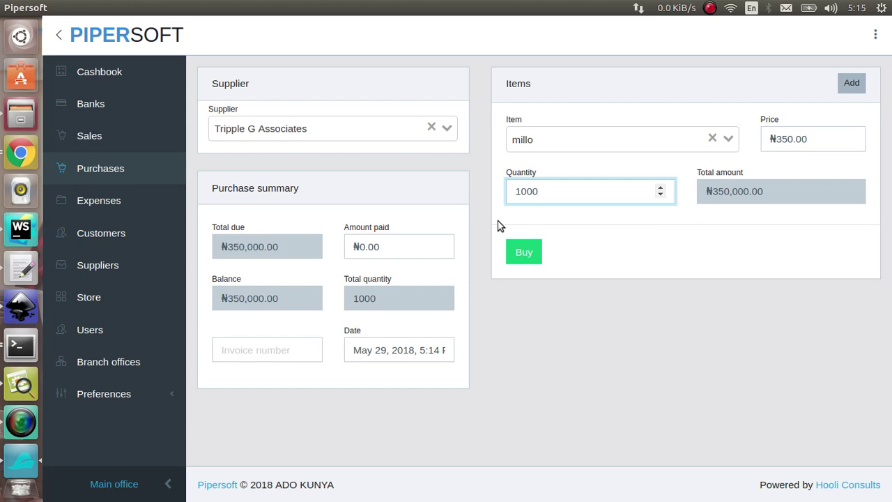
Add a second purchase line of 700 milk at ₦25 each.
click(843, 83)
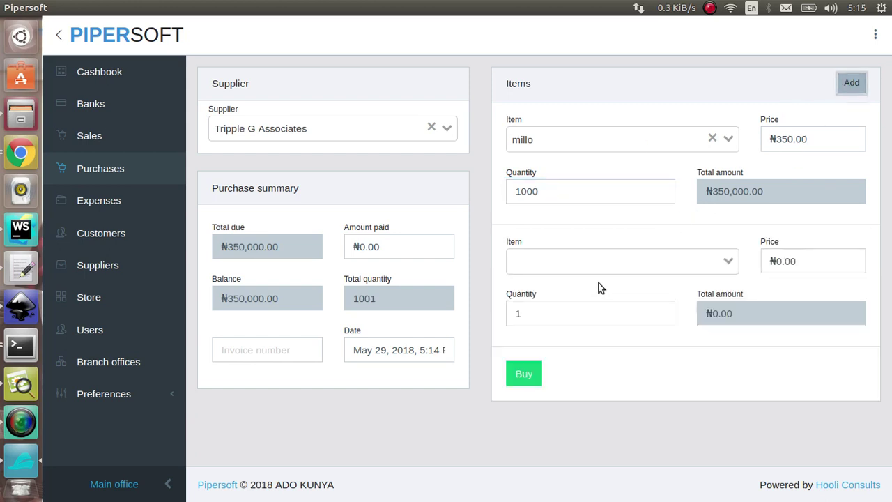
click(587, 264)
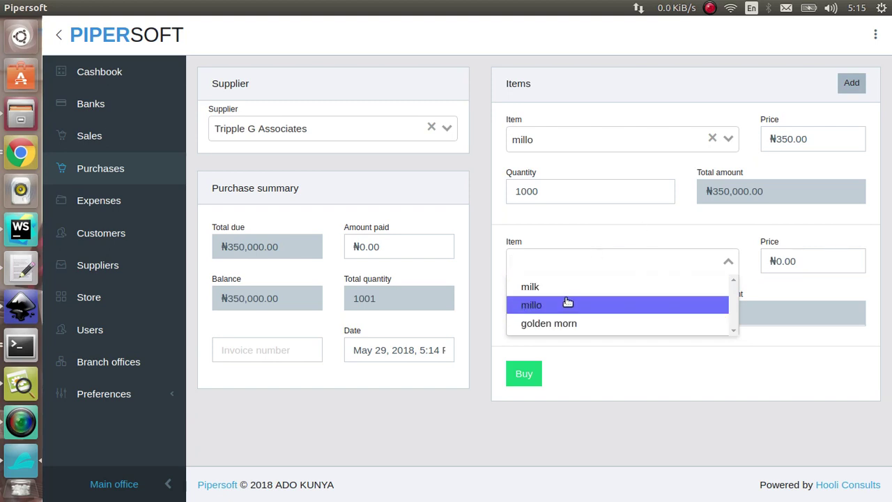
click(567, 287)
click(807, 265)
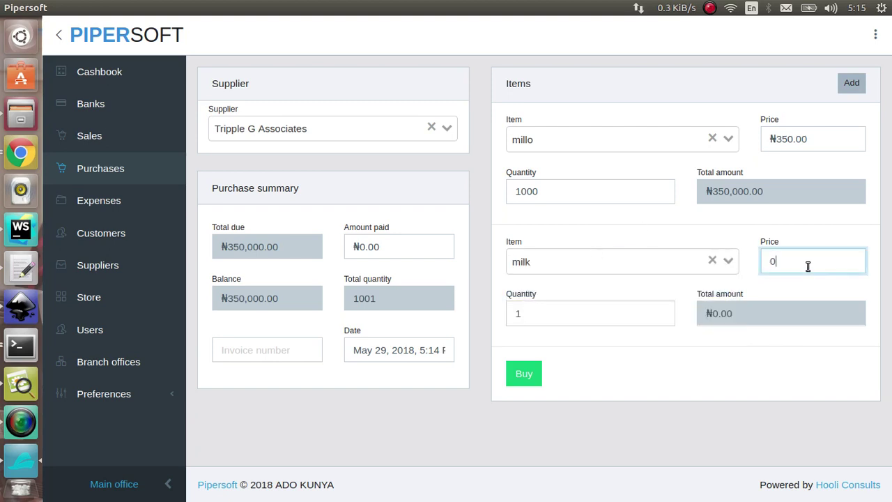
key(BackSpace)
text(2500)
key(BackSpace)
key(BackSpace)
key(Tab)
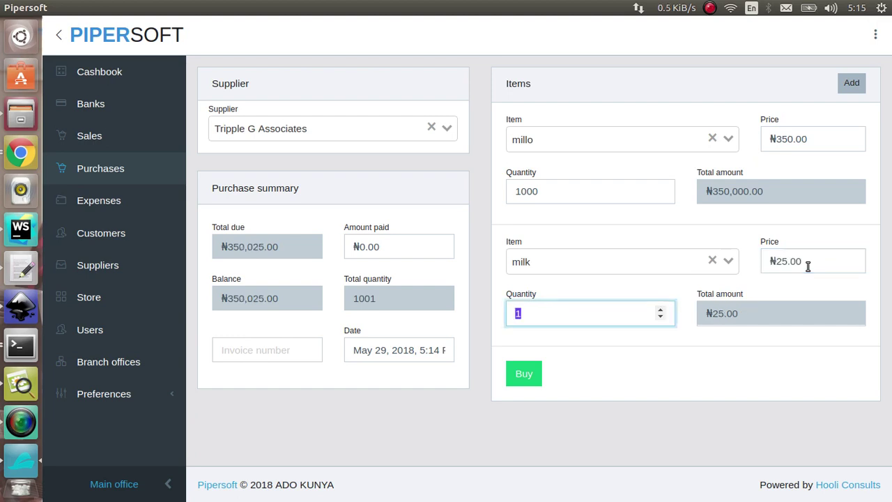
text(10)
key(BackSpace)
key(BackSpace)
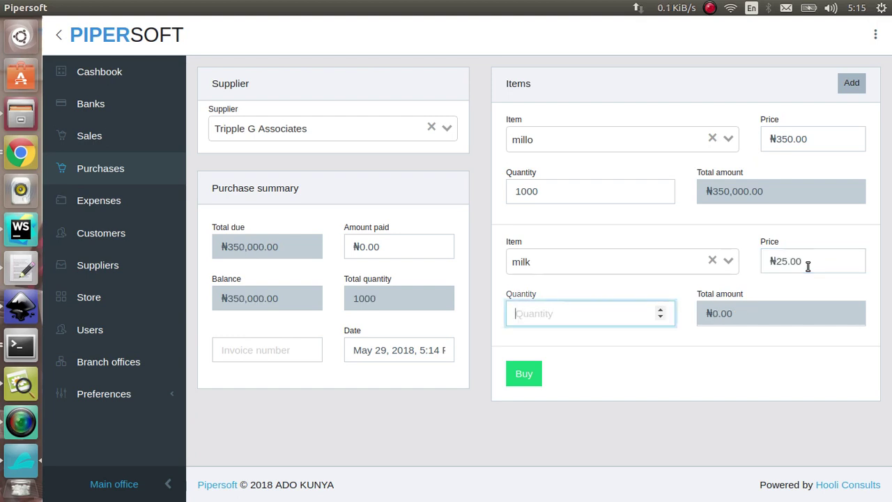
text(700)
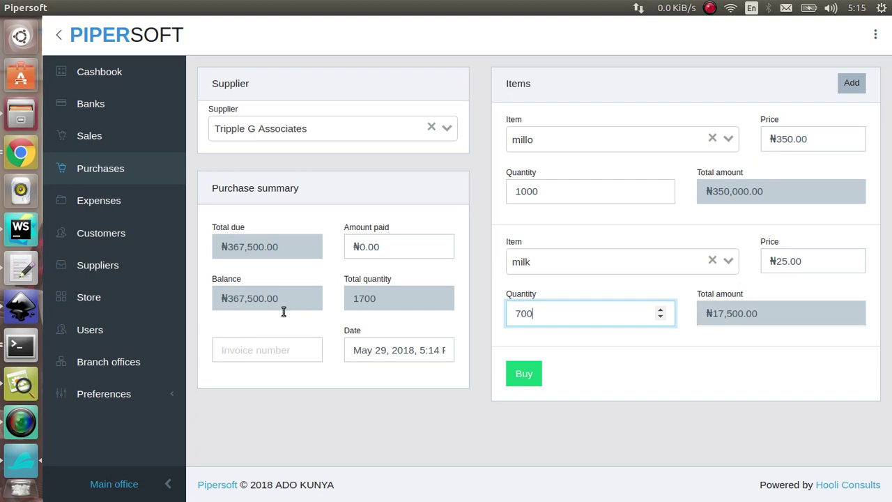
Enter invoice number 50876 and leave the amount paid at 0.
click(275, 354)
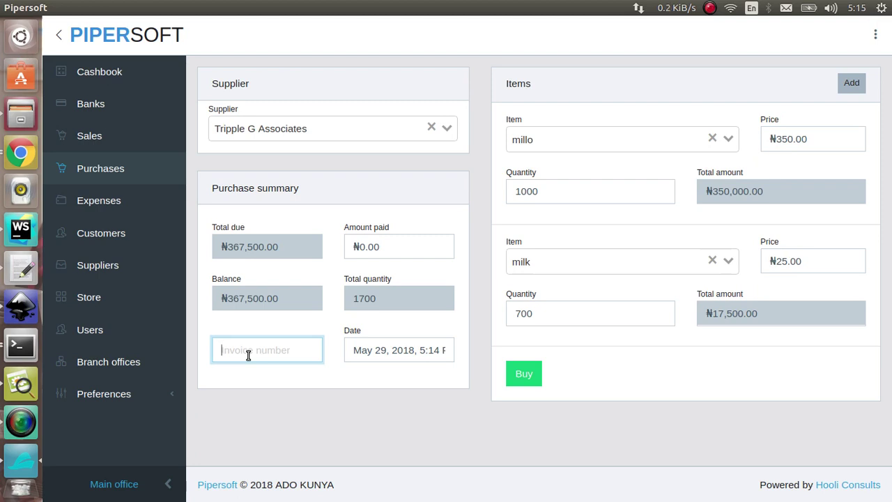
text(50)
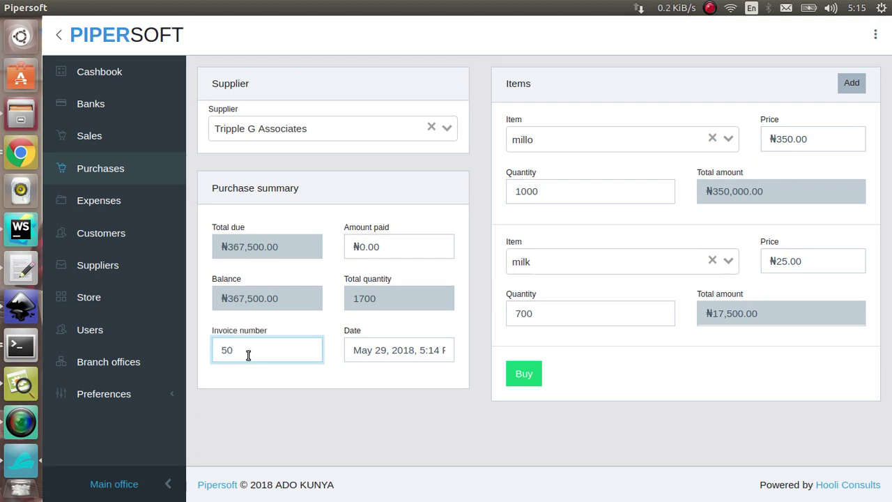
text(876)
click(410, 242)
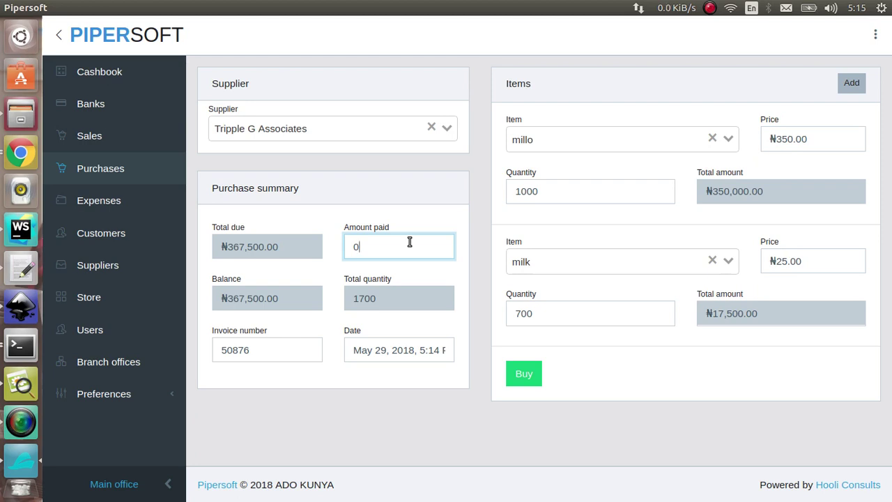
Buy the items on credit by accepting the debt, then return to Sales.
click(524, 381)
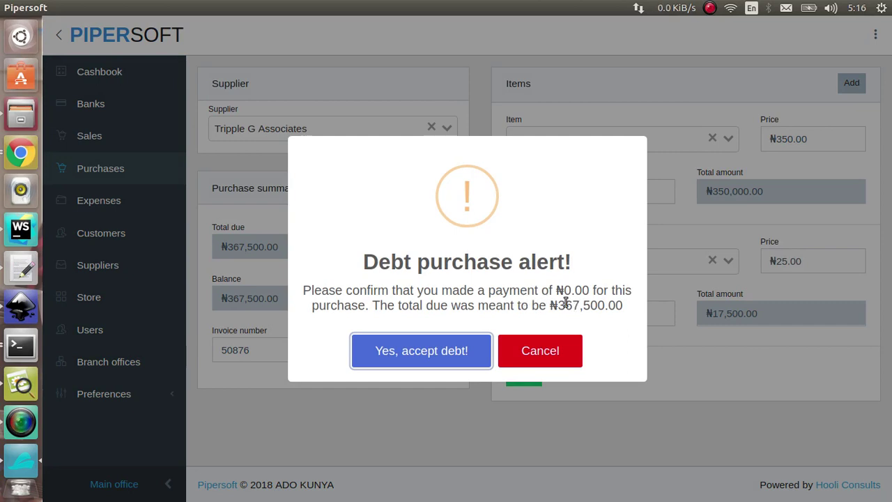
click(454, 348)
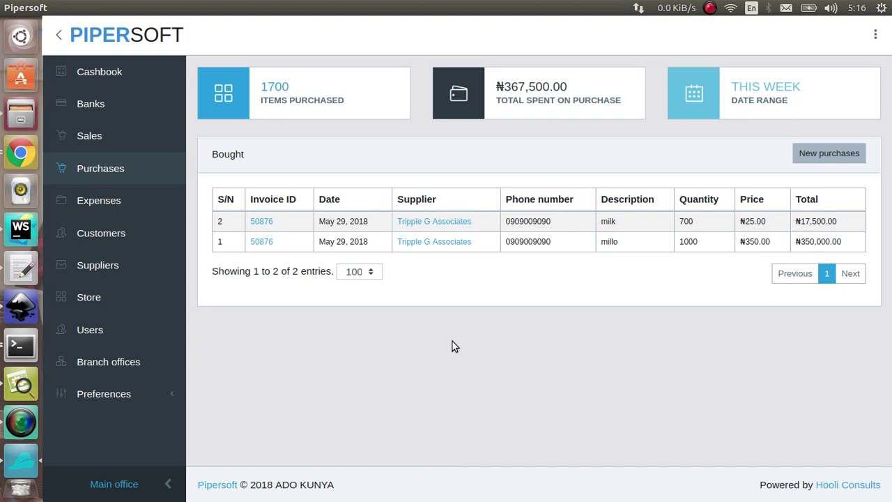
click(119, 135)
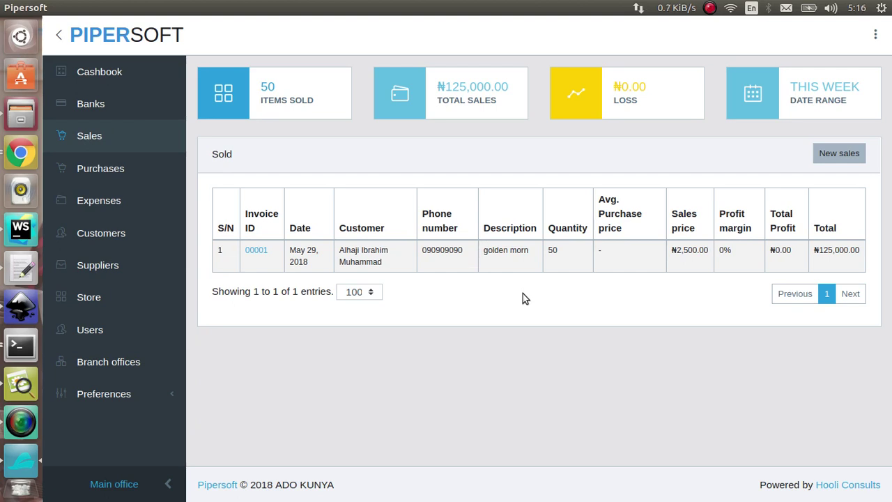
Start a new sale for the customer with millo at a quantity of 200.
click(849, 155)
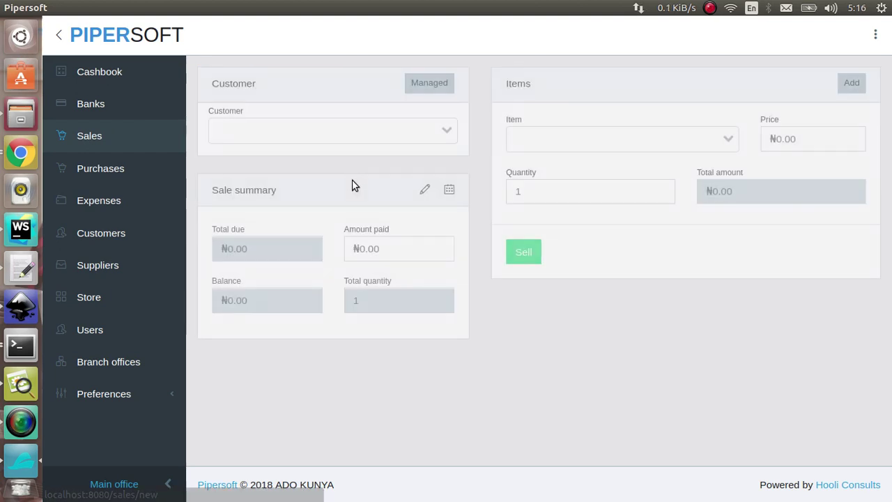
click(366, 137)
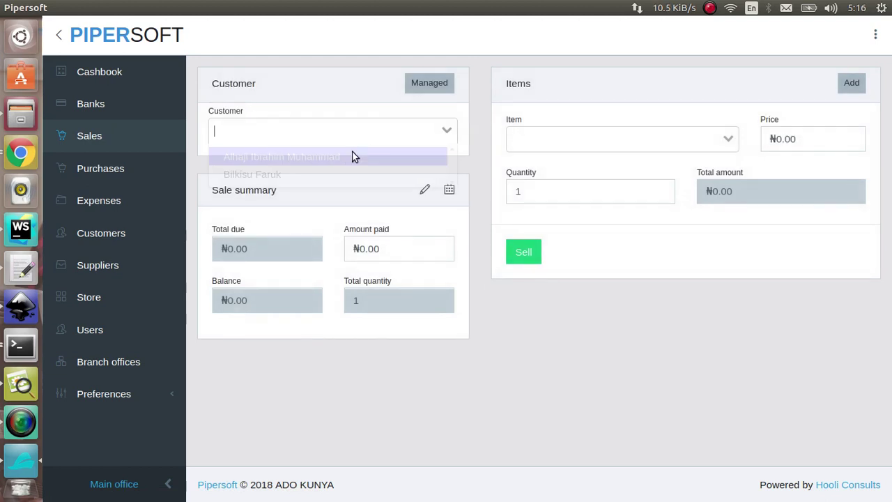
click(322, 174)
click(565, 138)
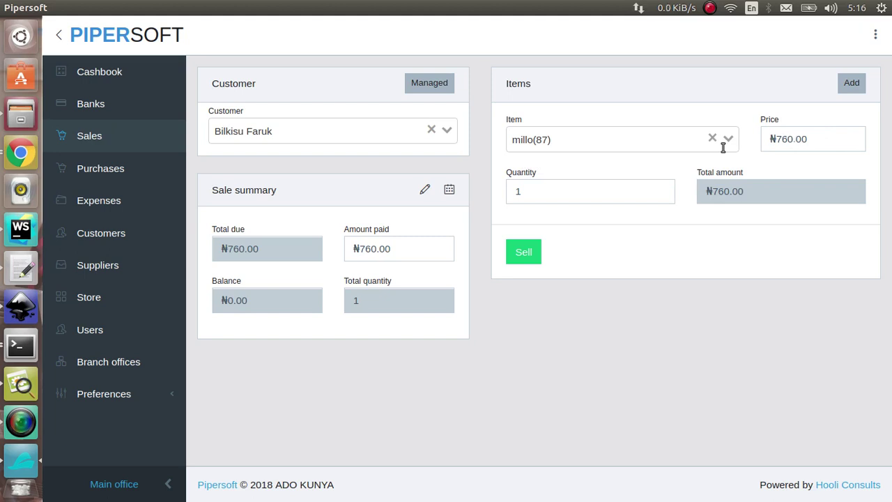
click(594, 183)
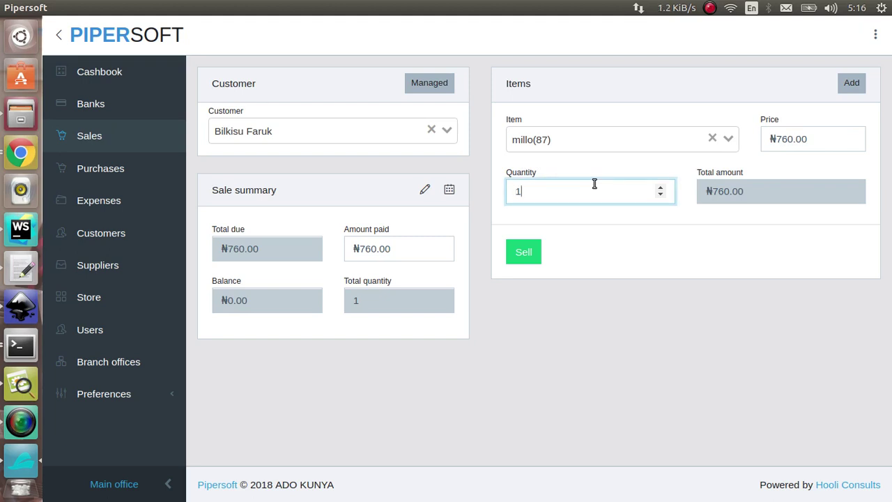
key(Delete)
text(200)
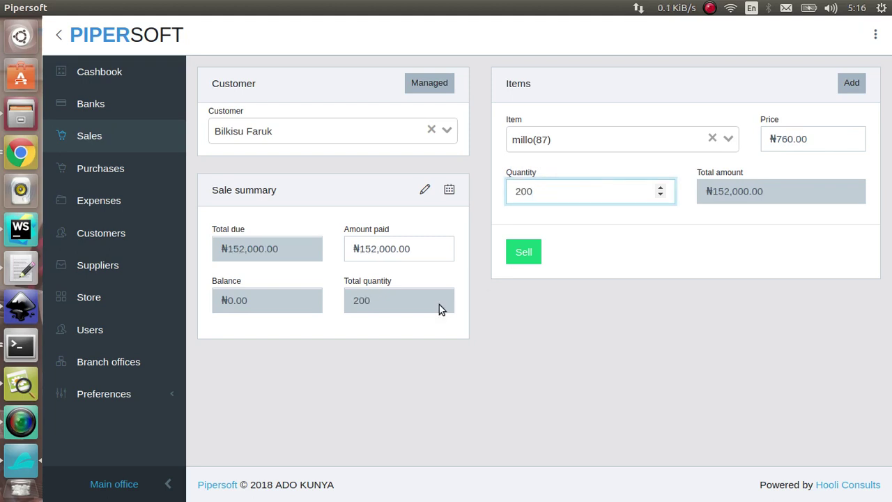
Set the amount paid to ₦152,000.00, covering 200 millo at ₦760.
drag(416, 251, 332, 255)
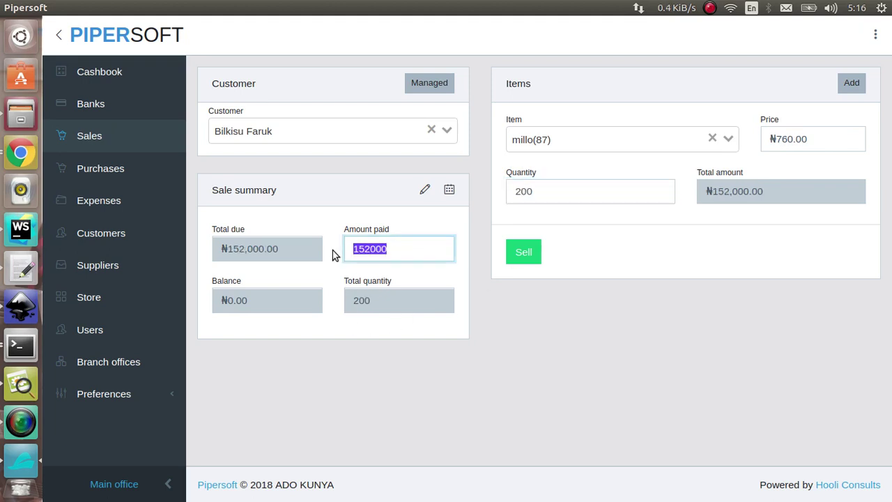
text(50000)
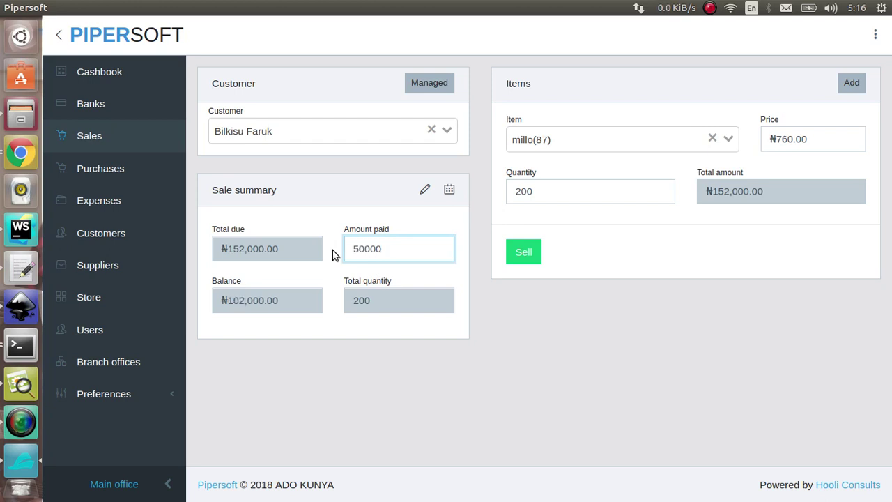
key(BackSpace)
key(BackSpace)
key(BackSpace)
key(BackSpace)
key(BackSpace)
text(25)
text(0)
key(BackSpace)
key(BackSpace)
key(BackSpace)
text(152000)
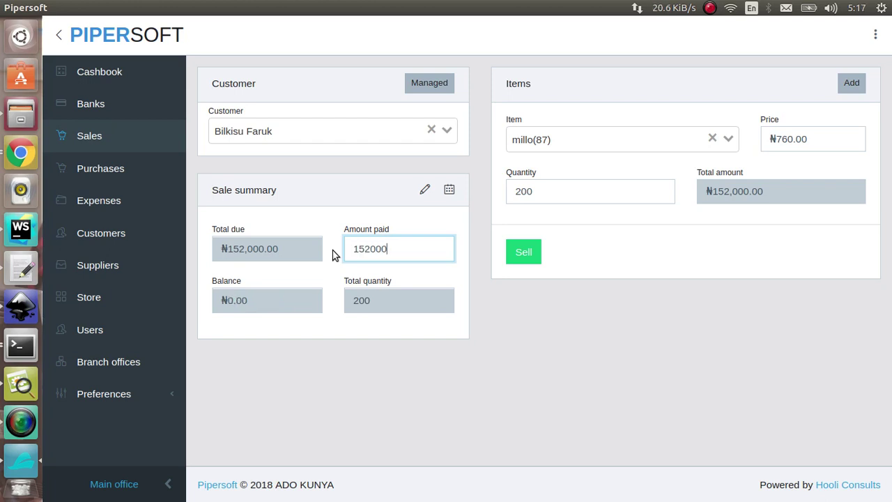
click(528, 299)
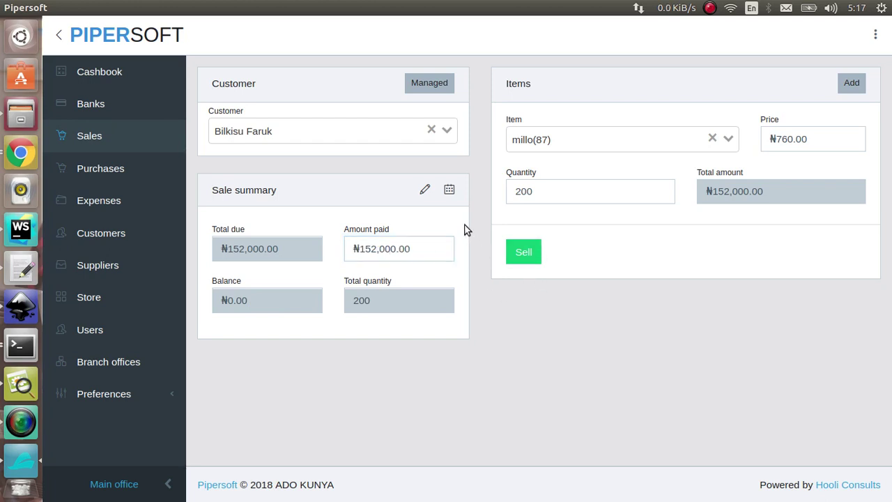
Change the sale's invoice number to 00004.
click(423, 192)
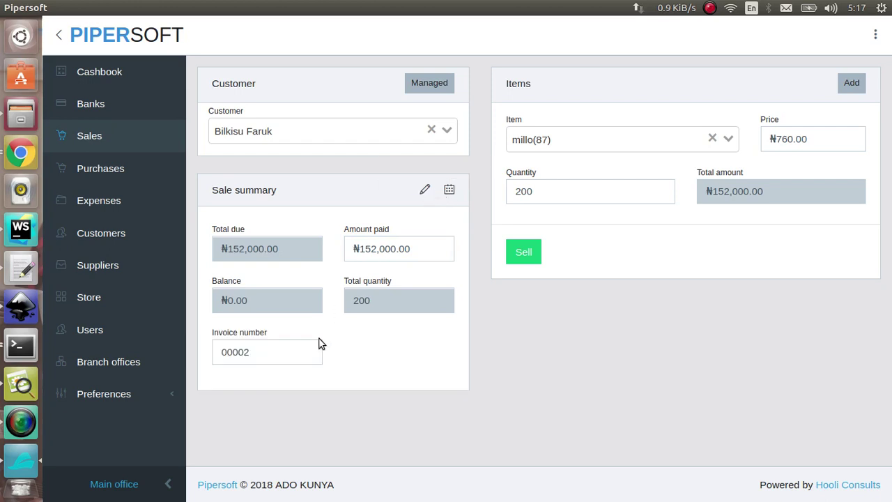
click(289, 358)
key(BackSpace)
text(4)
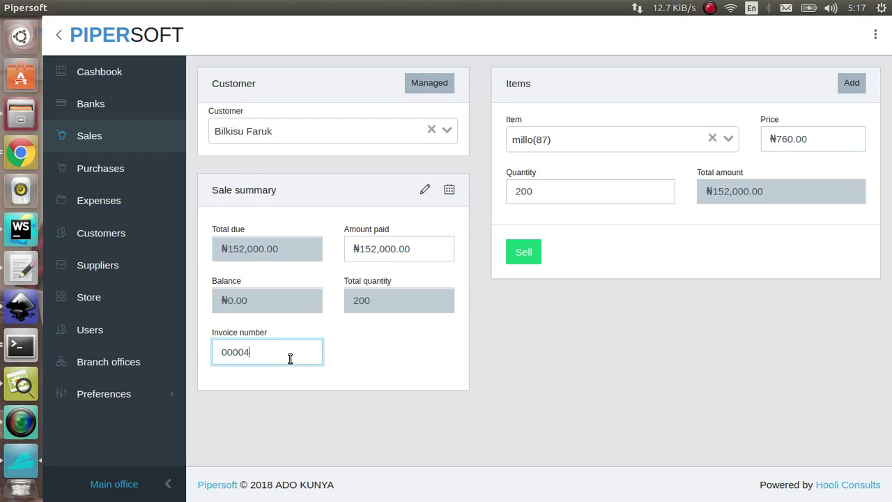
Date the sale May 28, 2018 and attempt to complete it.
click(450, 190)
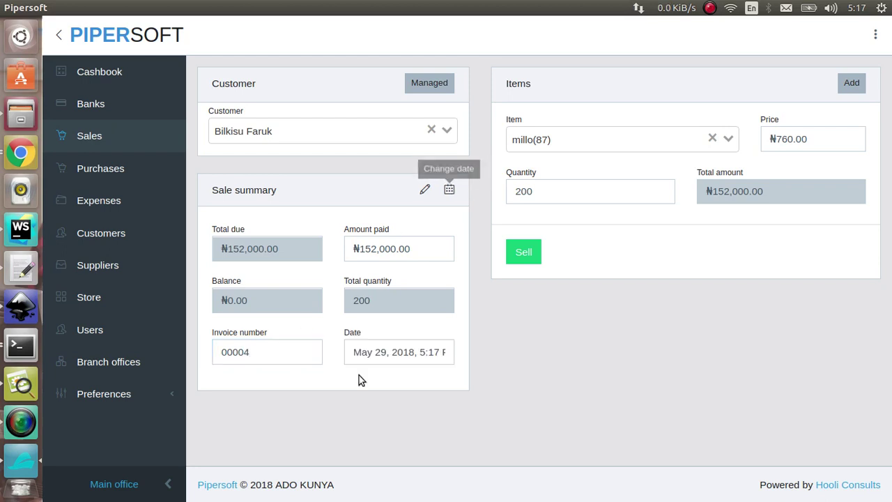
click(415, 349)
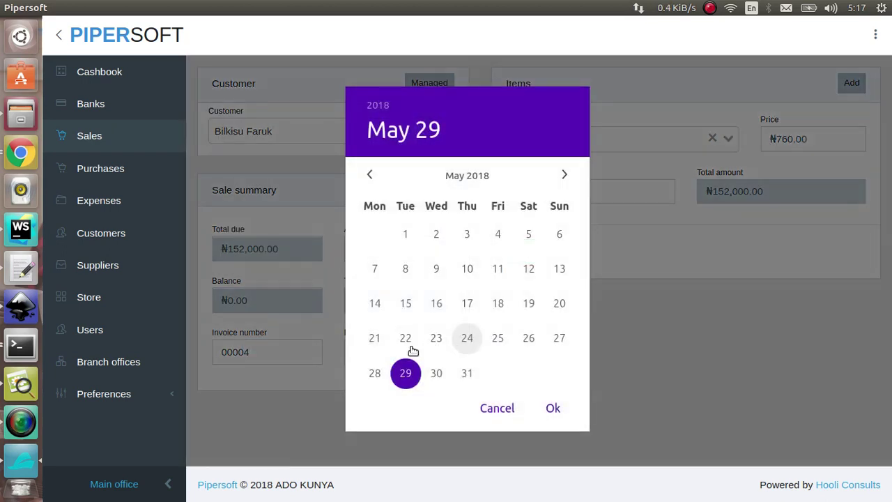
click(376, 370)
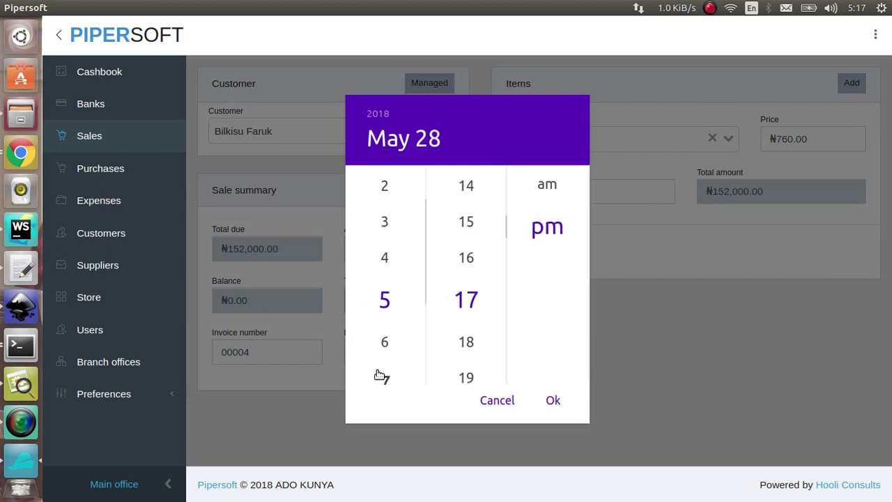
click(560, 407)
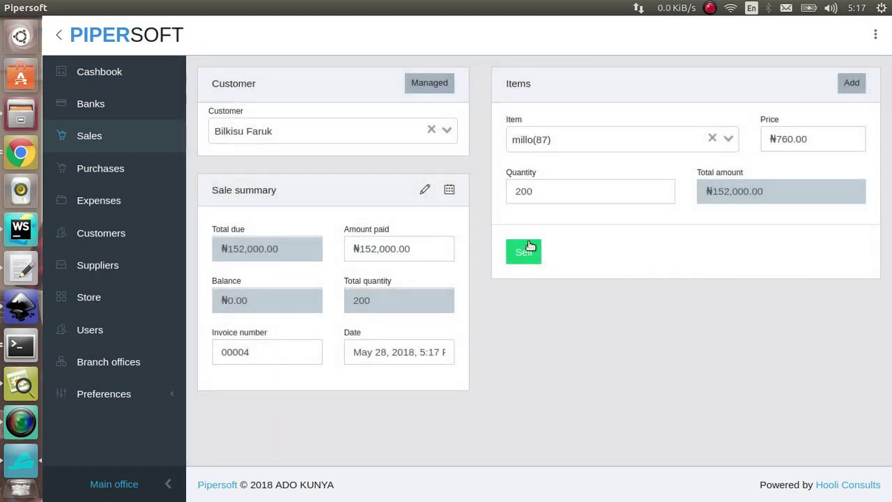
click(527, 252)
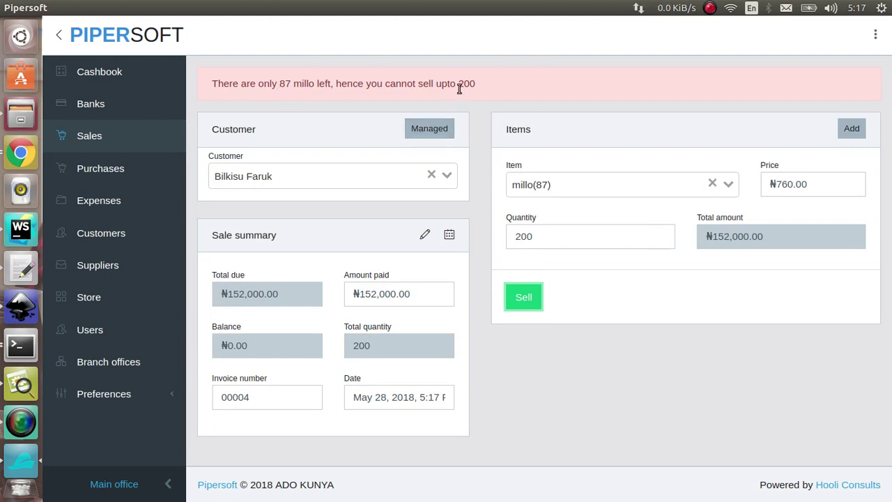
Cut the quantity to 20, confirm 1000 millo were purchased, then return to a blank sale form.
click(557, 244)
key(BackSpace)
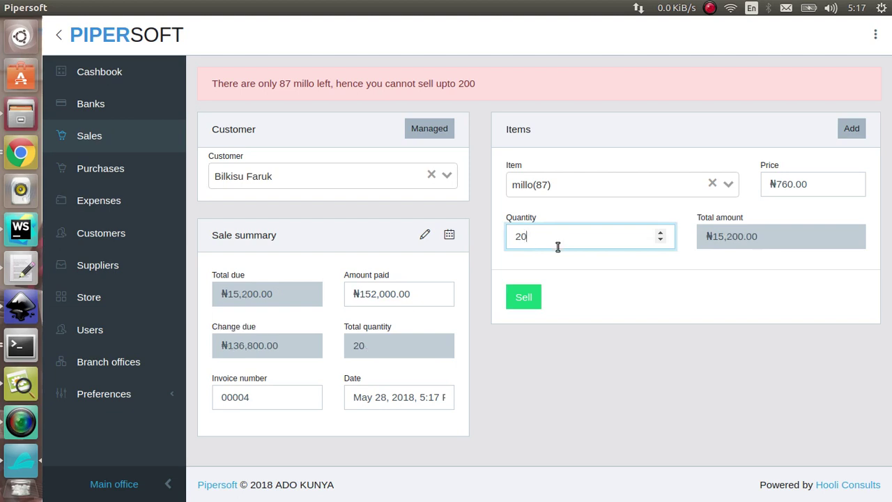
click(115, 174)
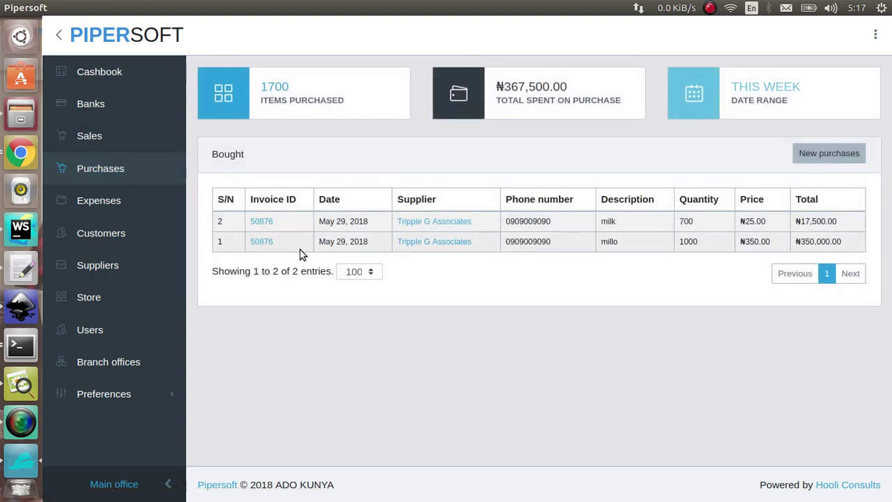
double_click(676, 244)
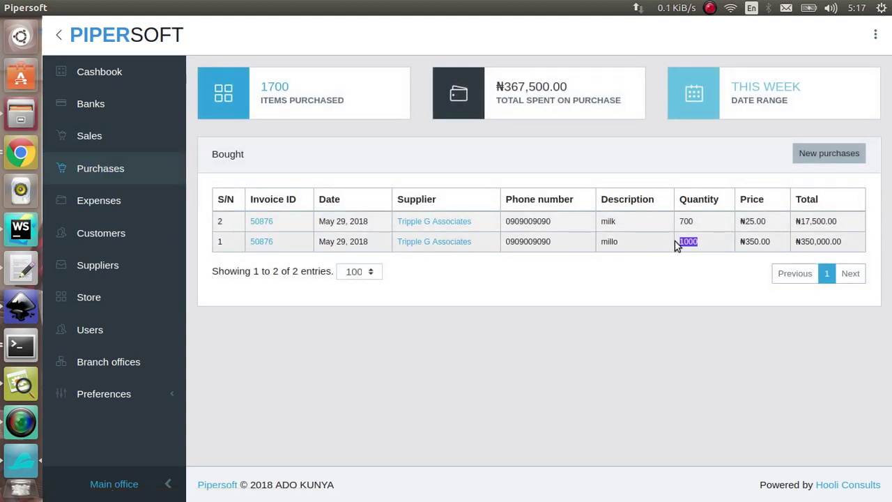
click(166, 145)
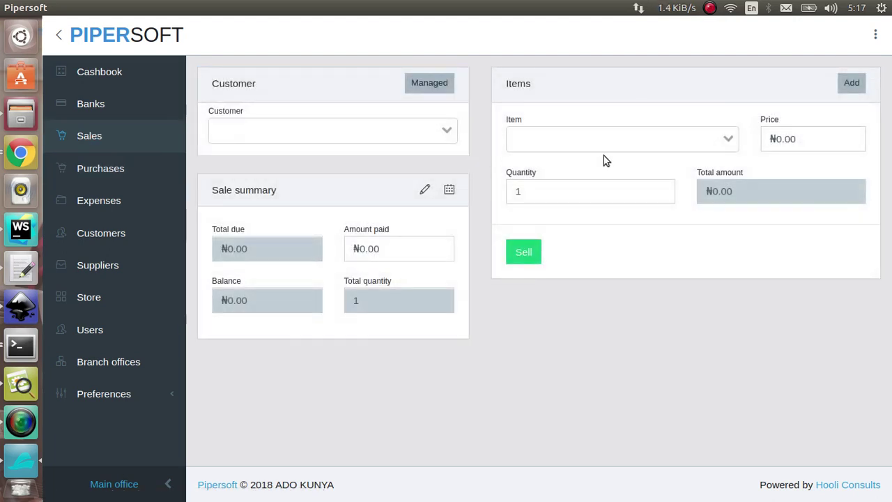
Sell 50 millo to the customer at ₦760.00 each, then return to the Sales list.
click(600, 142)
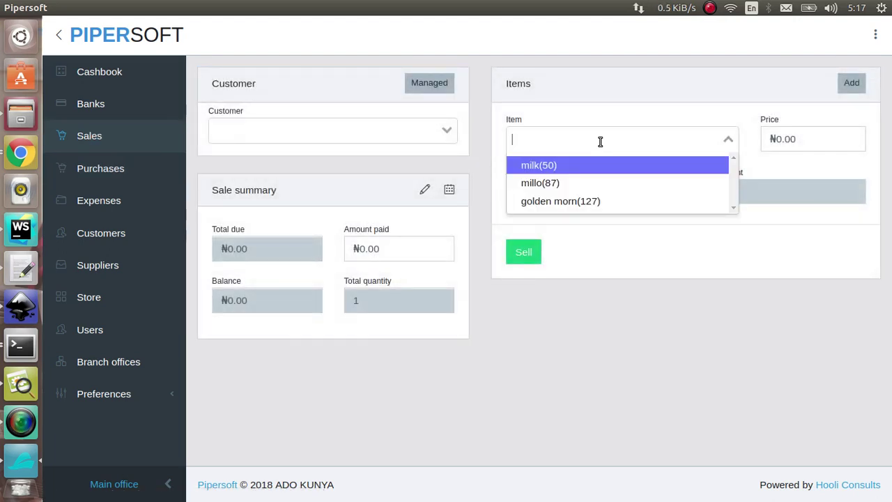
click(592, 182)
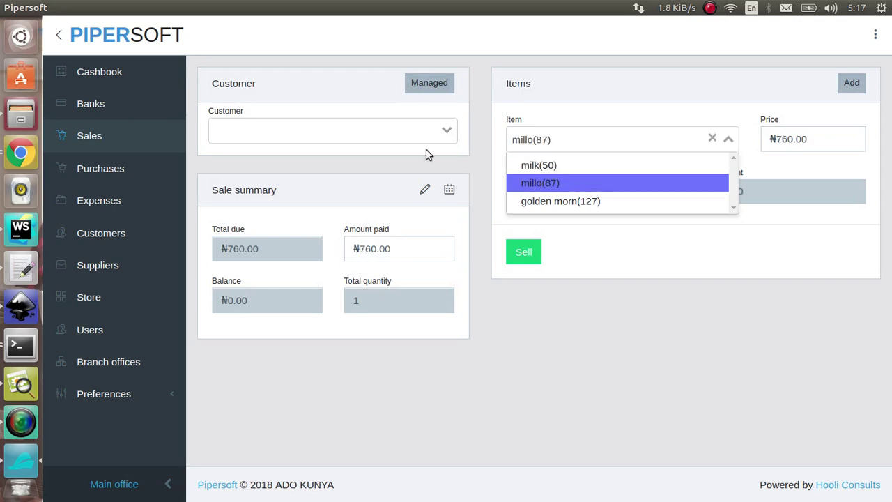
click(387, 136)
click(334, 174)
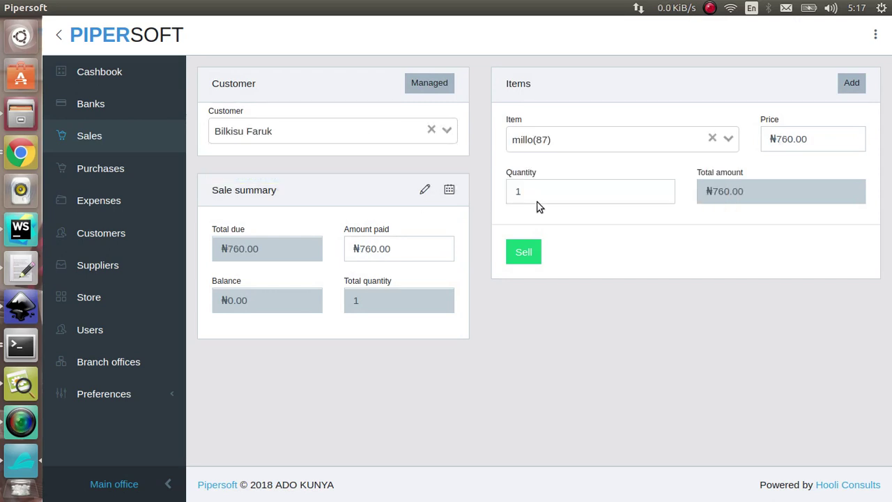
click(540, 198)
key(BackSpace)
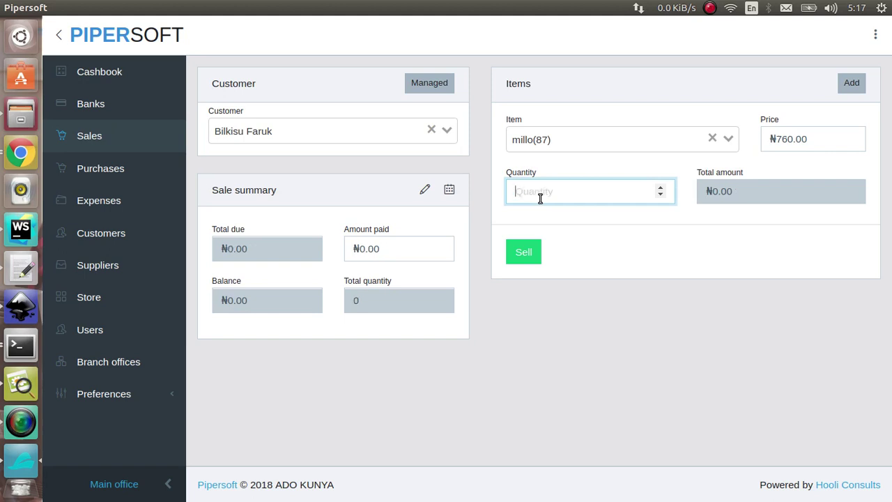
text(50)
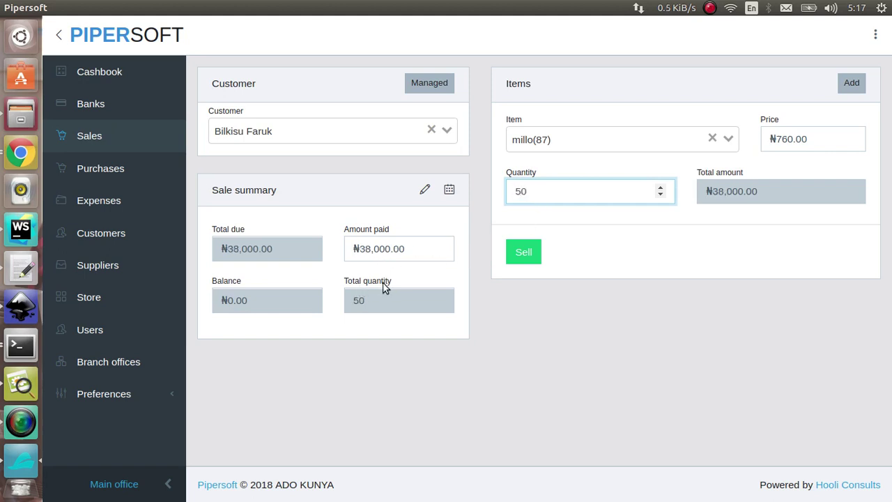
click(533, 255)
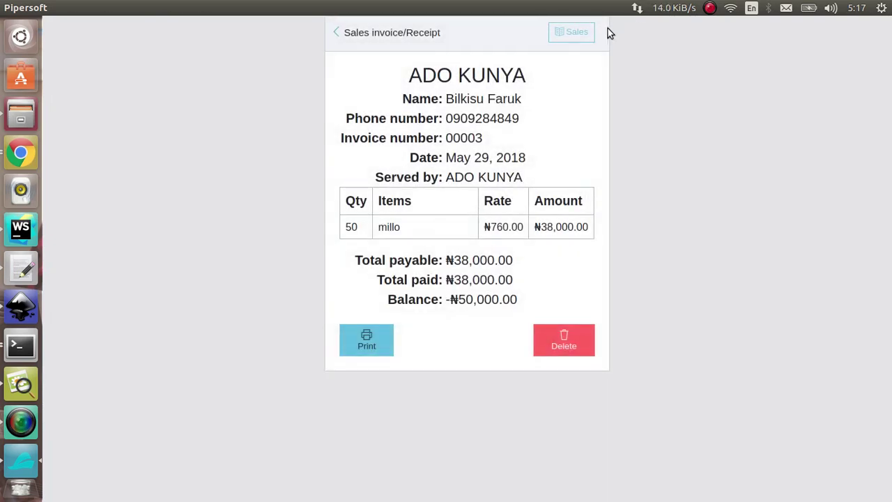
click(583, 33)
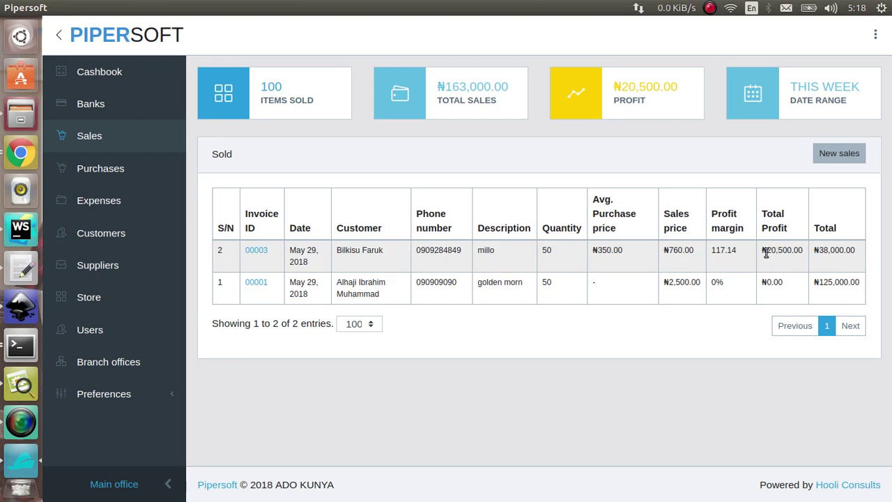
Check the ₦20,500.00 profit, 117.14 margin and ₦38,000.00 total, then view the Store stock summary.
drag(766, 251, 812, 251)
drag(740, 250, 714, 252)
triple_click(819, 251)
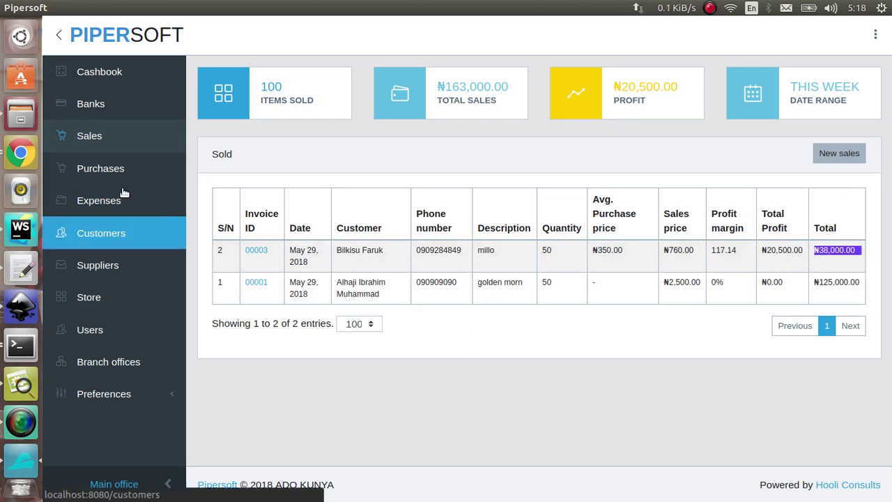
click(111, 72)
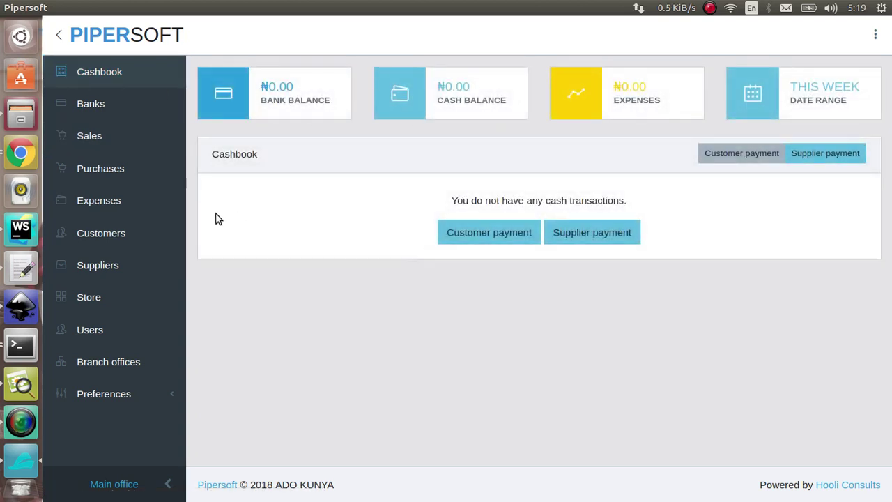
click(116, 300)
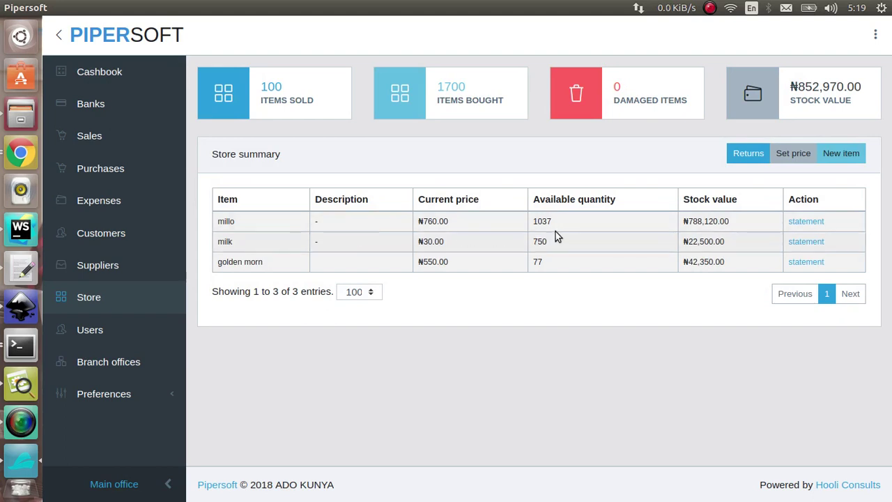
click(806, 221)
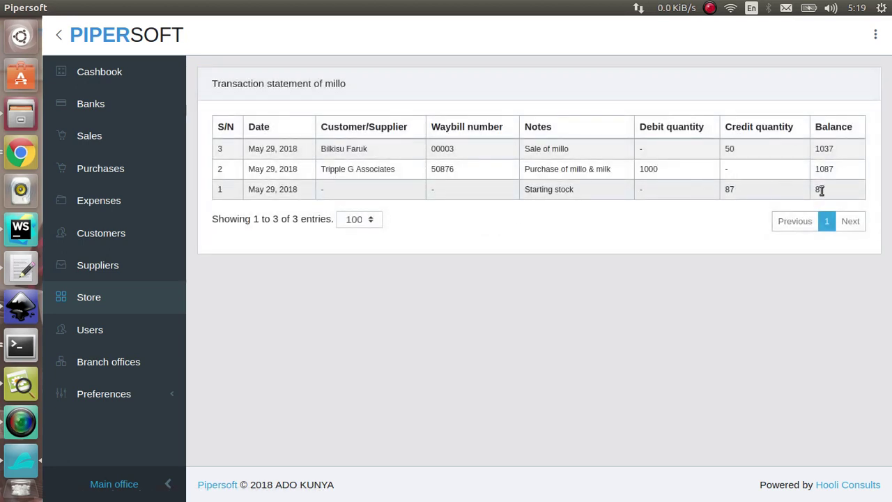
drag(820, 190, 529, 167)
click(623, 174)
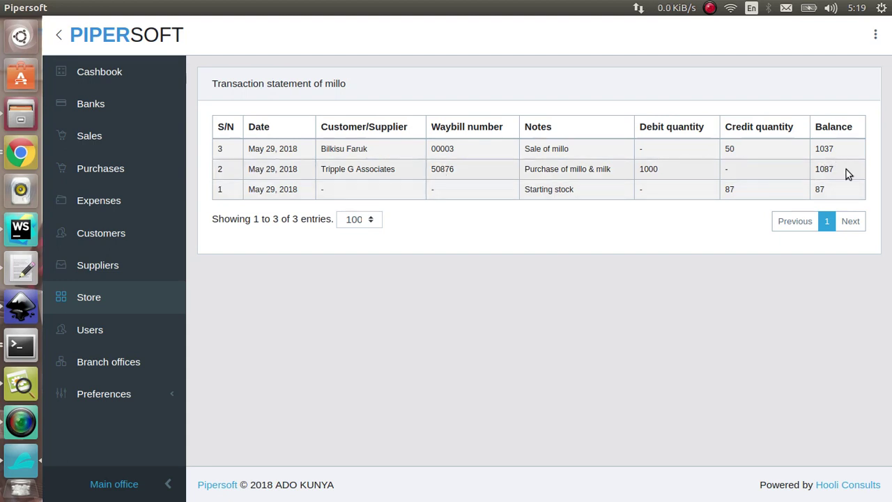
drag(846, 169, 816, 168)
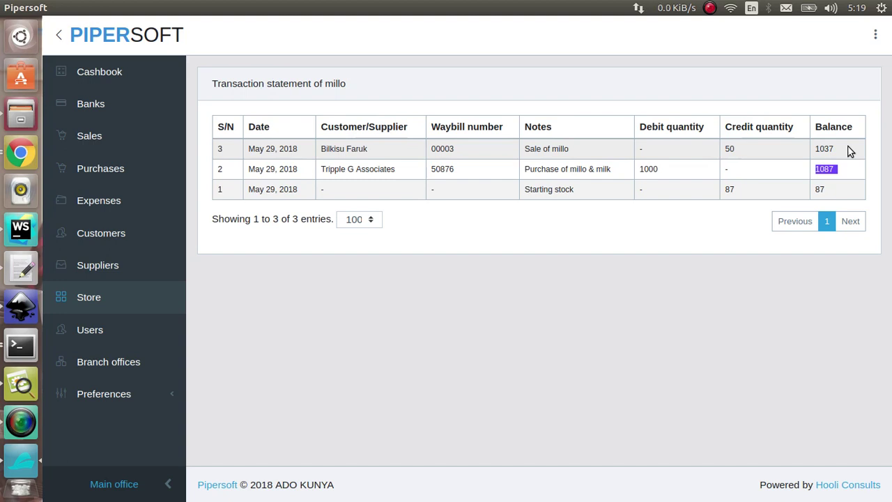
click(122, 305)
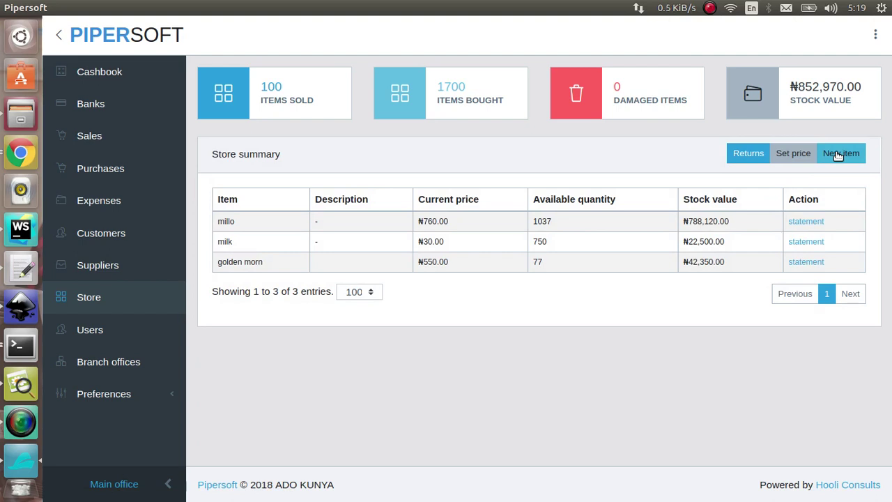
Save a damaged return of 10 millo, leaving 1027 millo in stock.
click(766, 155)
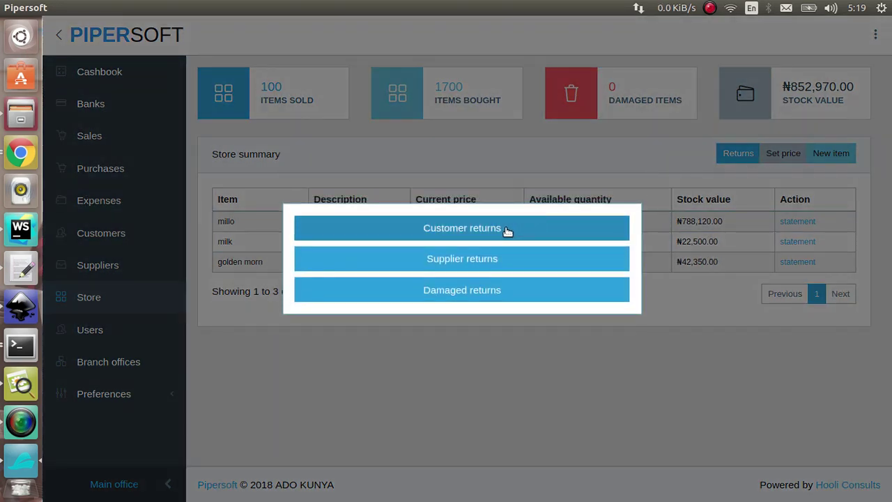
click(751, 138)
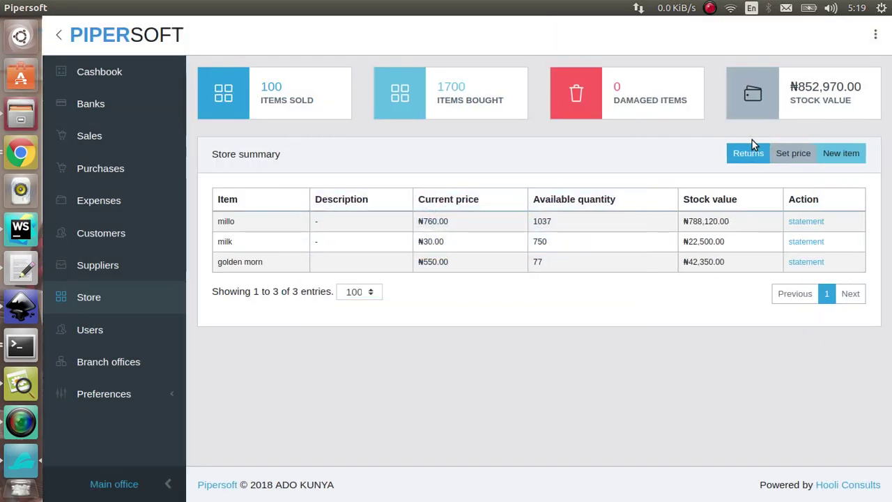
click(750, 153)
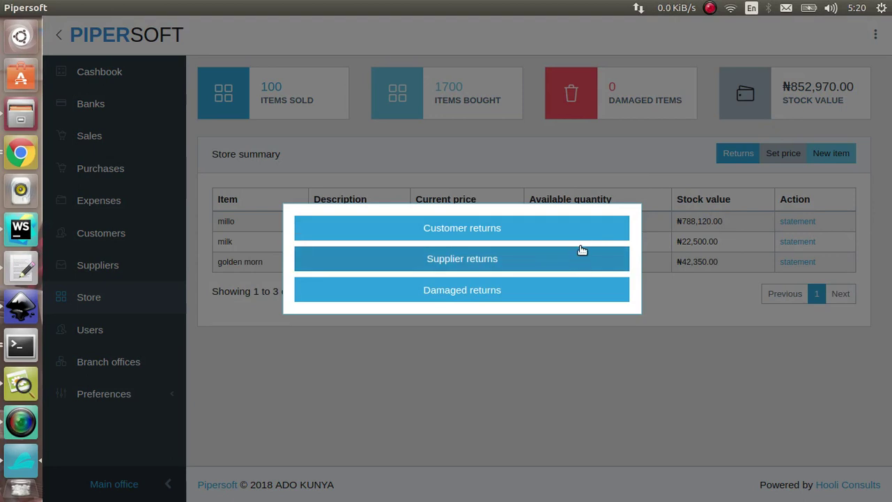
click(561, 295)
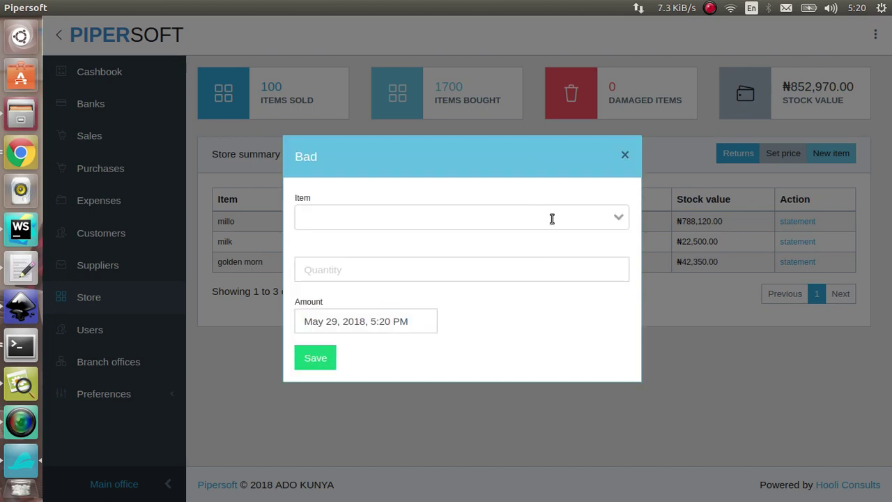
click(551, 219)
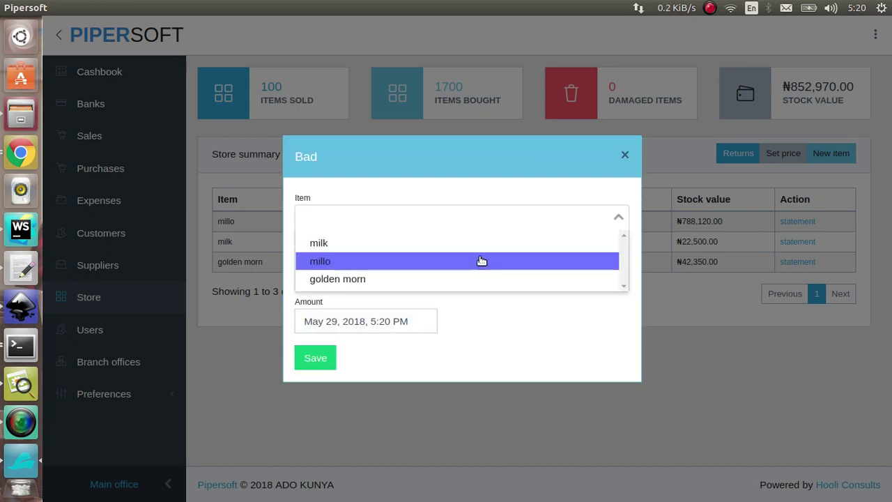
click(481, 261)
click(434, 275)
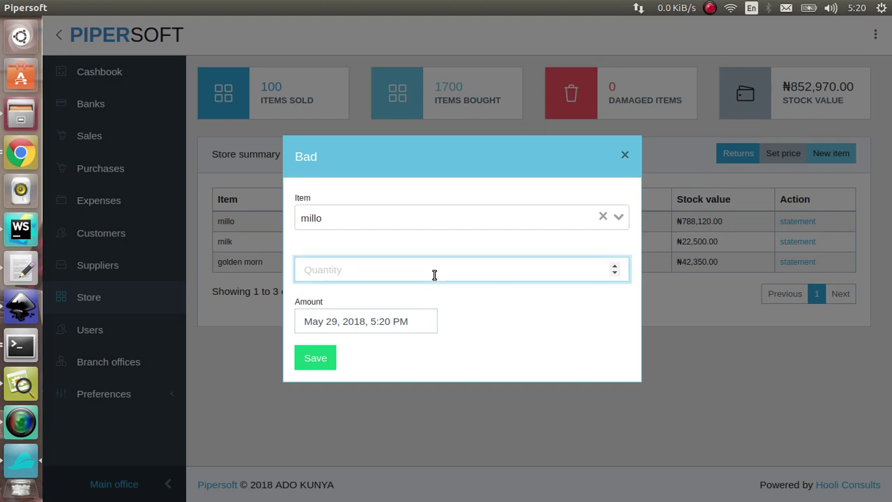
text(10)
click(329, 365)
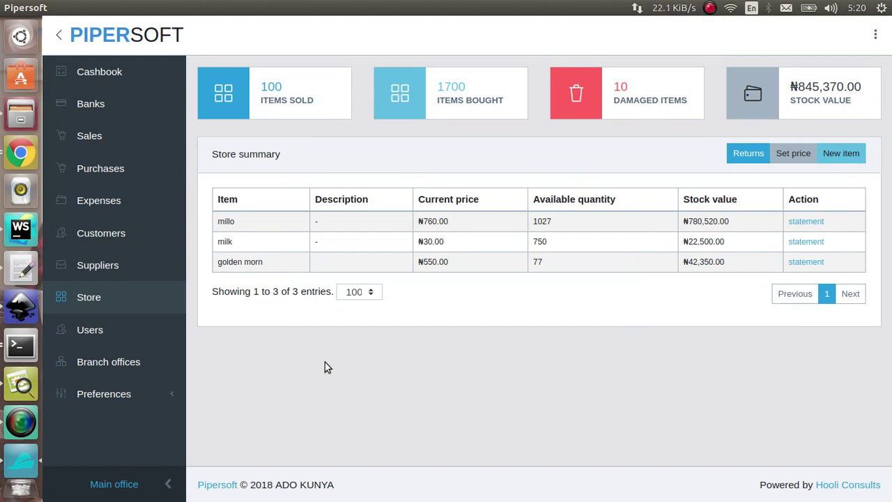
click(804, 221)
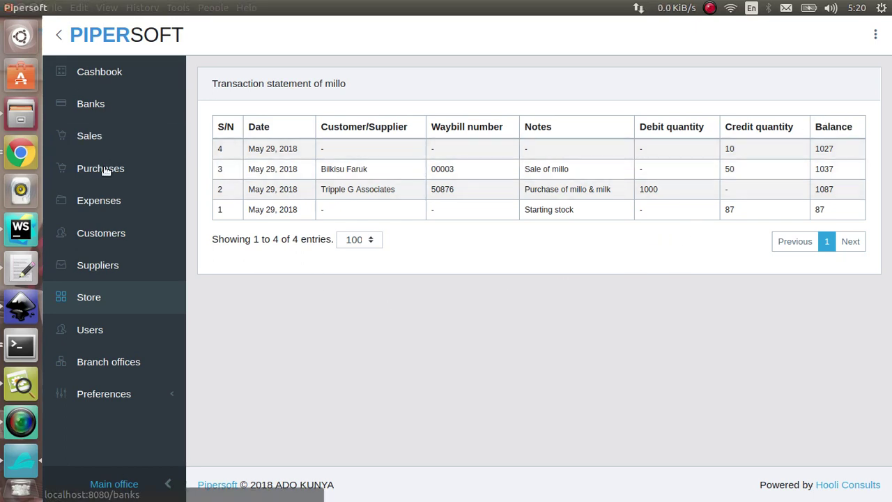
click(108, 305)
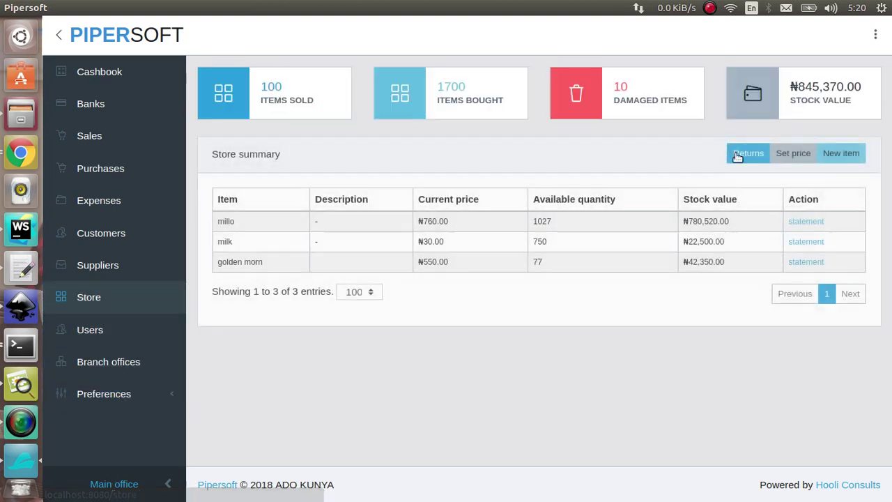
click(752, 153)
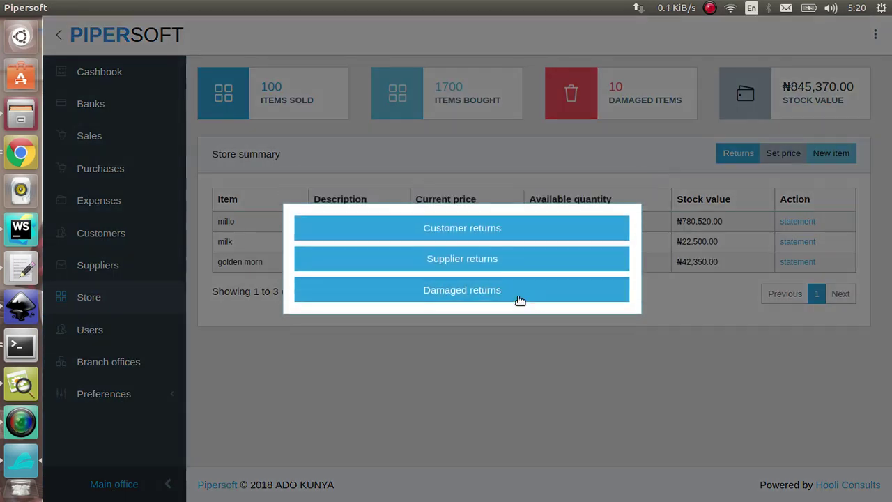
click(514, 289)
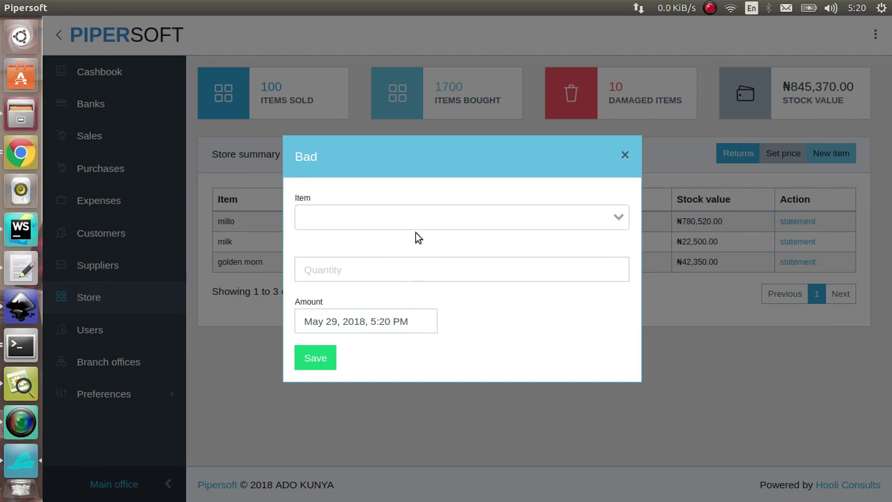
click(624, 154)
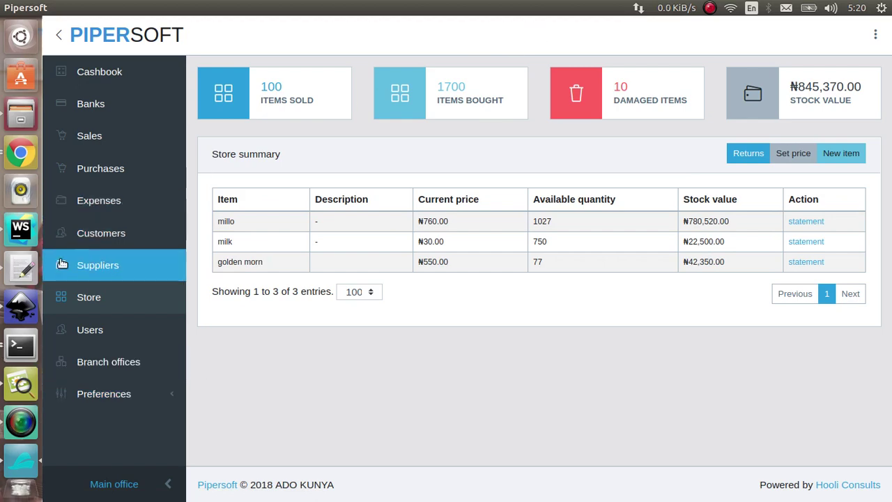
click(27, 422)
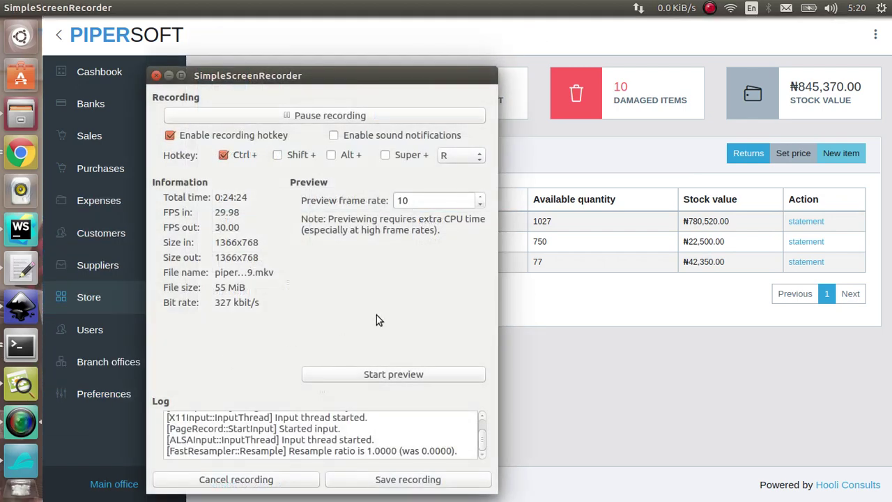